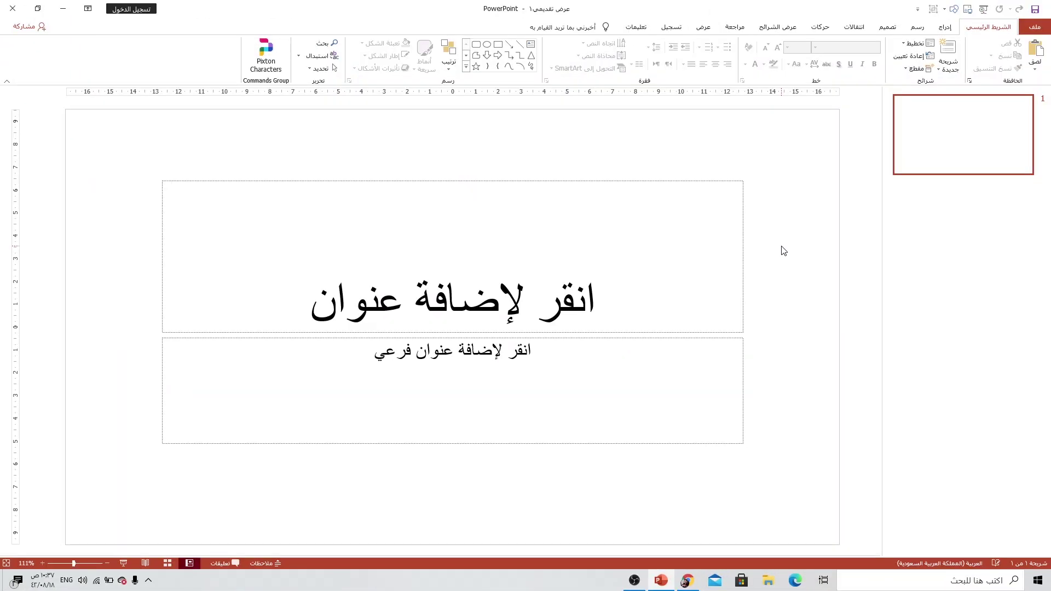
- Switch slide 1 to a Blank layout and insert alley-5931413_1920.jpg from the Desktop
right_click(803, 205)
mouse_move(751, 237)
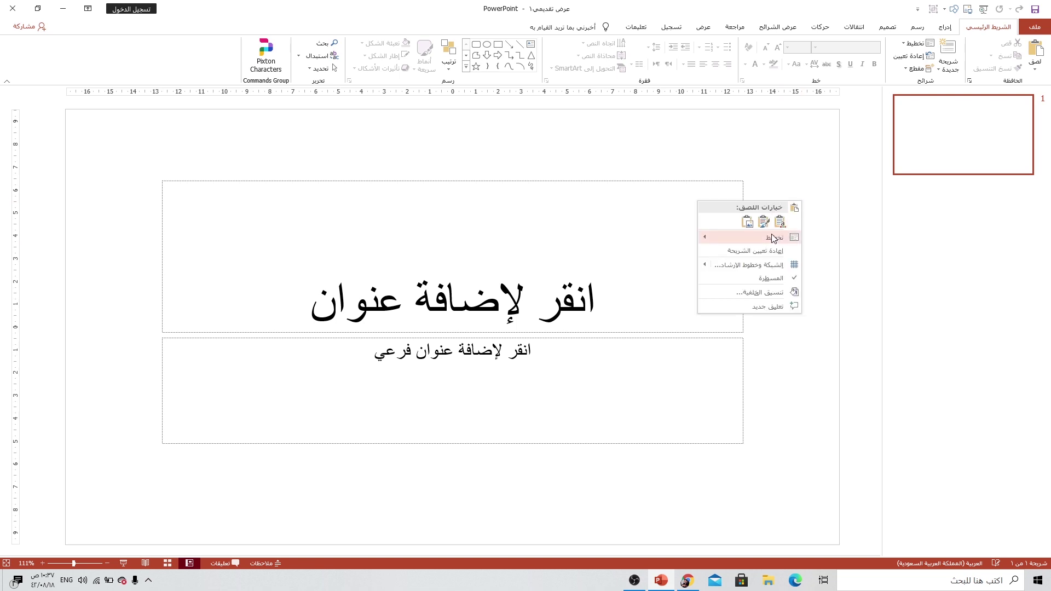
click(670, 364)
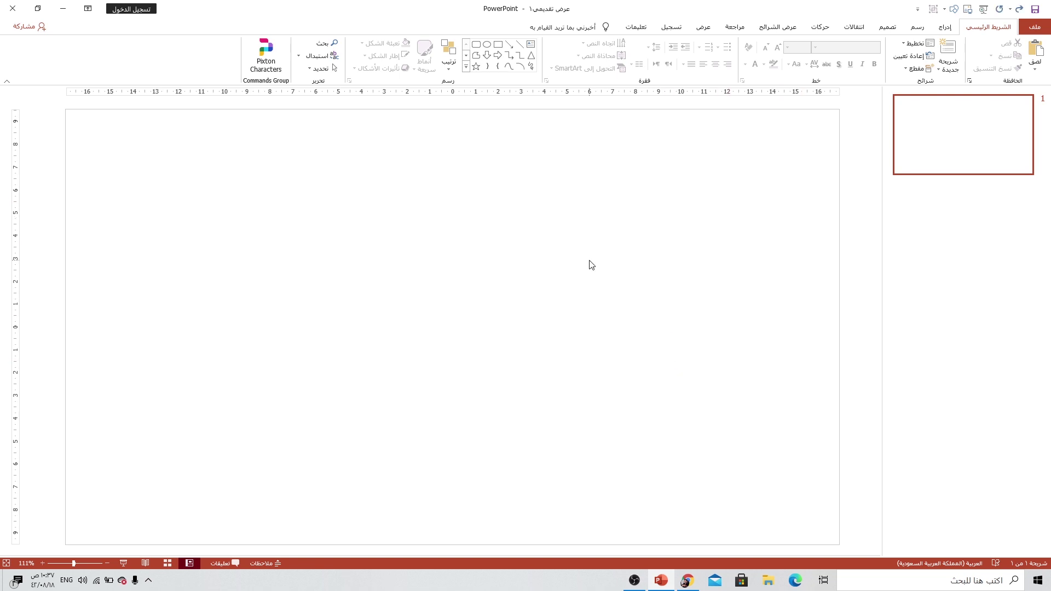
click(943, 27)
click(969, 54)
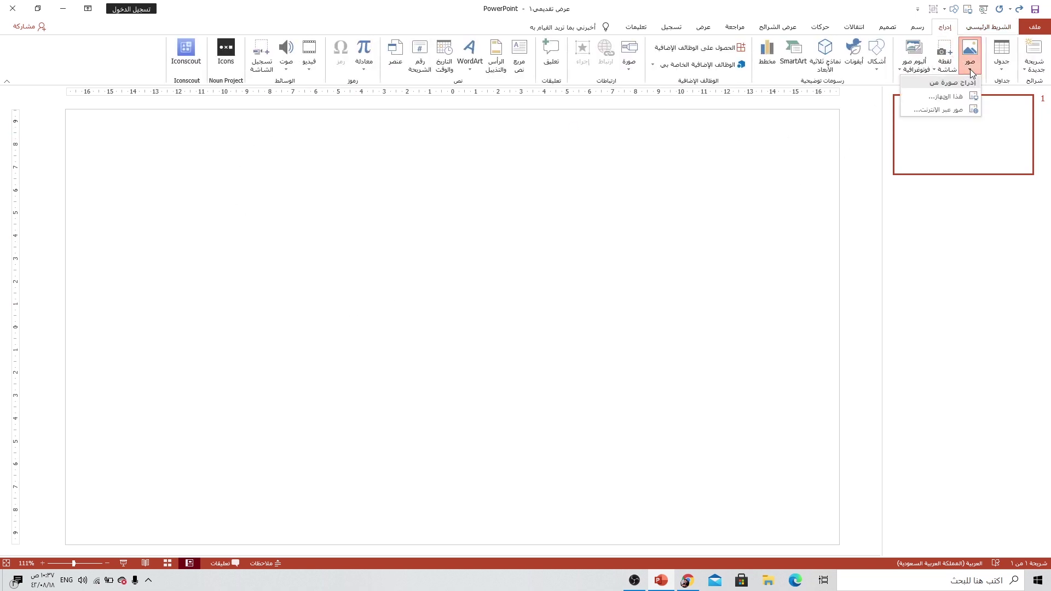
click(942, 96)
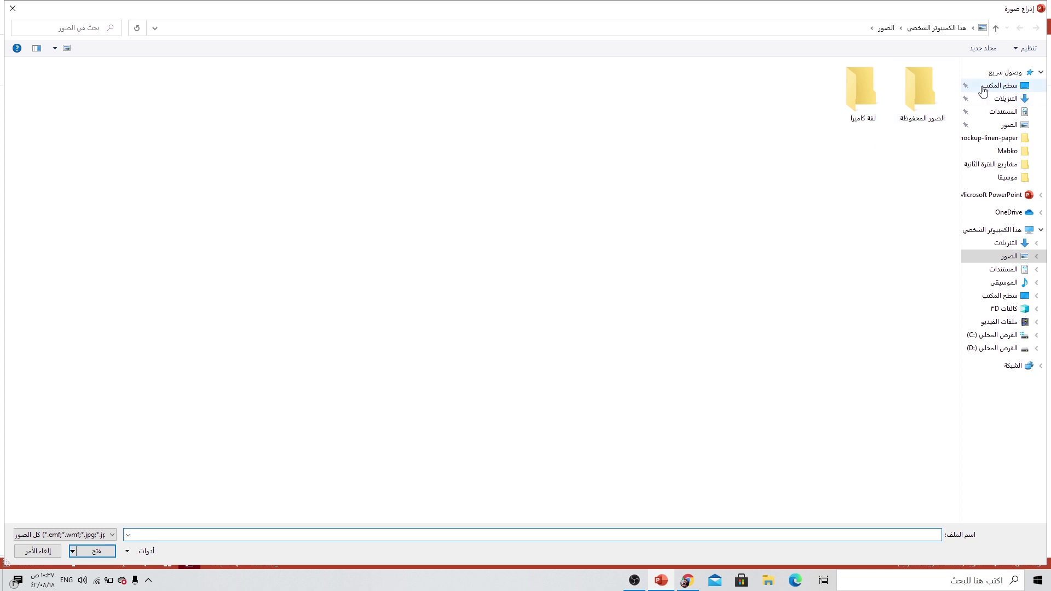
click(982, 88)
scroll(454, 339, down, 5)
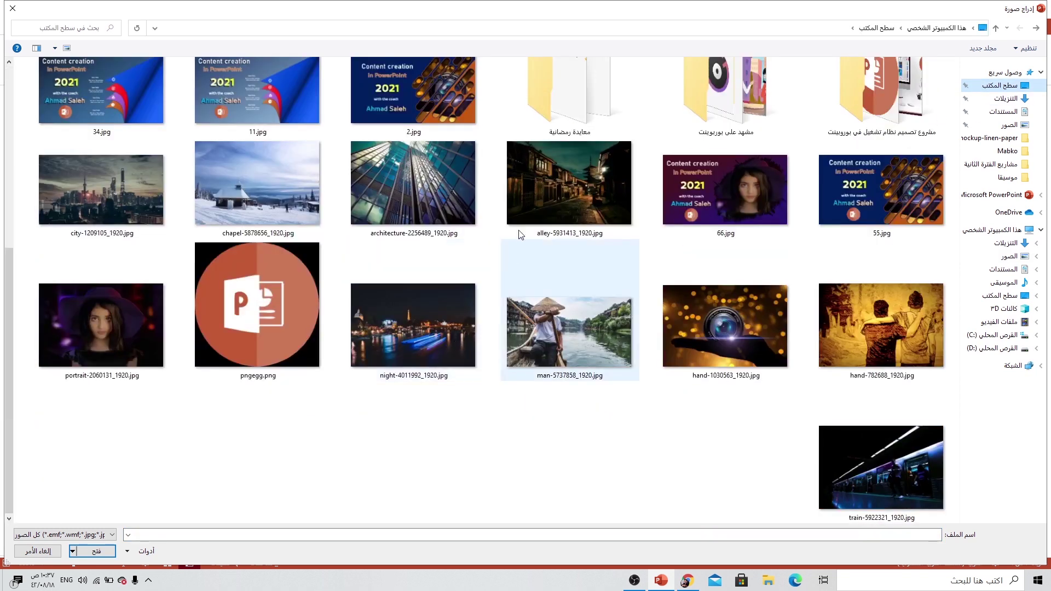
click(561, 195)
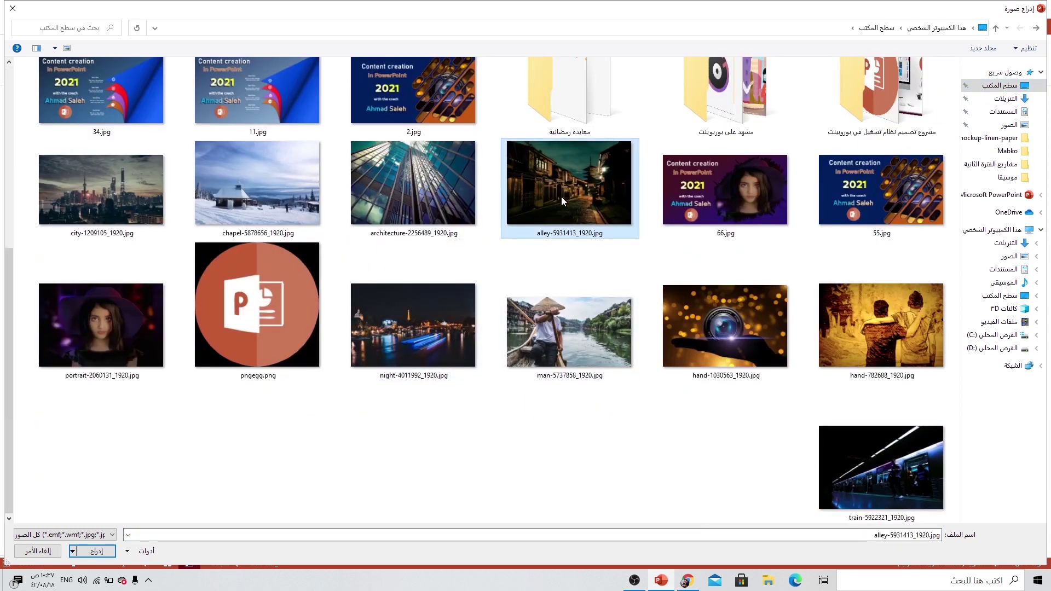
click(108, 554)
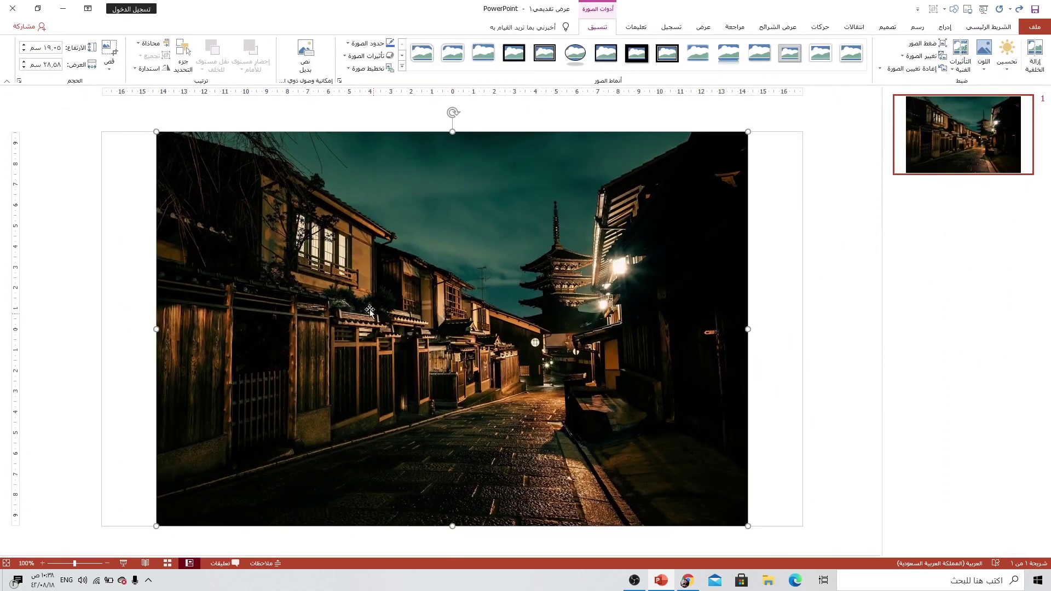
- Crop the street photo to 16:9 and stretch it to fill the whole slide
ctrl+scroll(304, 259, down, 2)
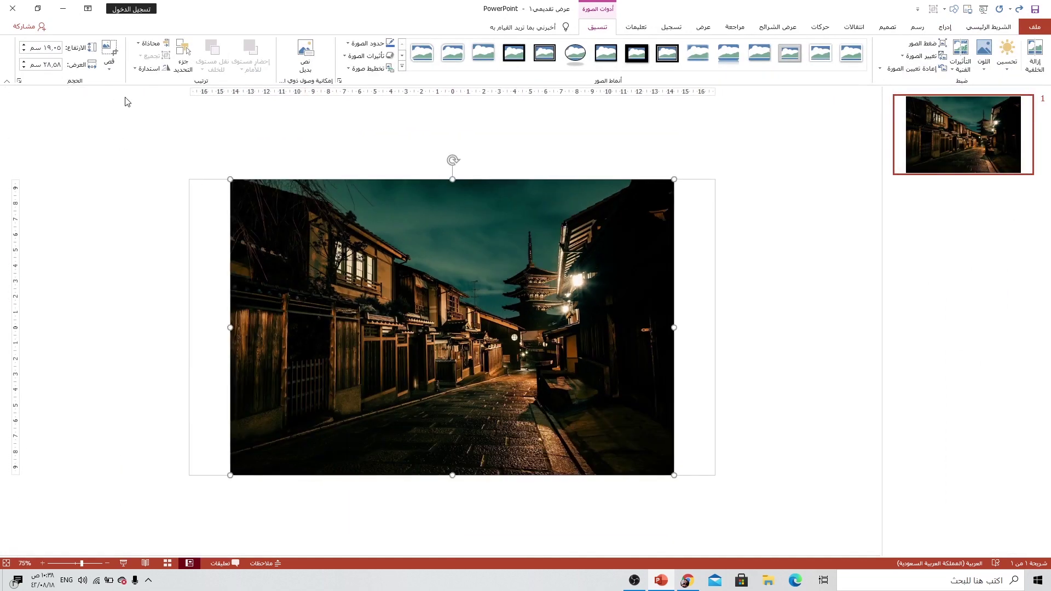
click(115, 72)
mouse_move(69, 108)
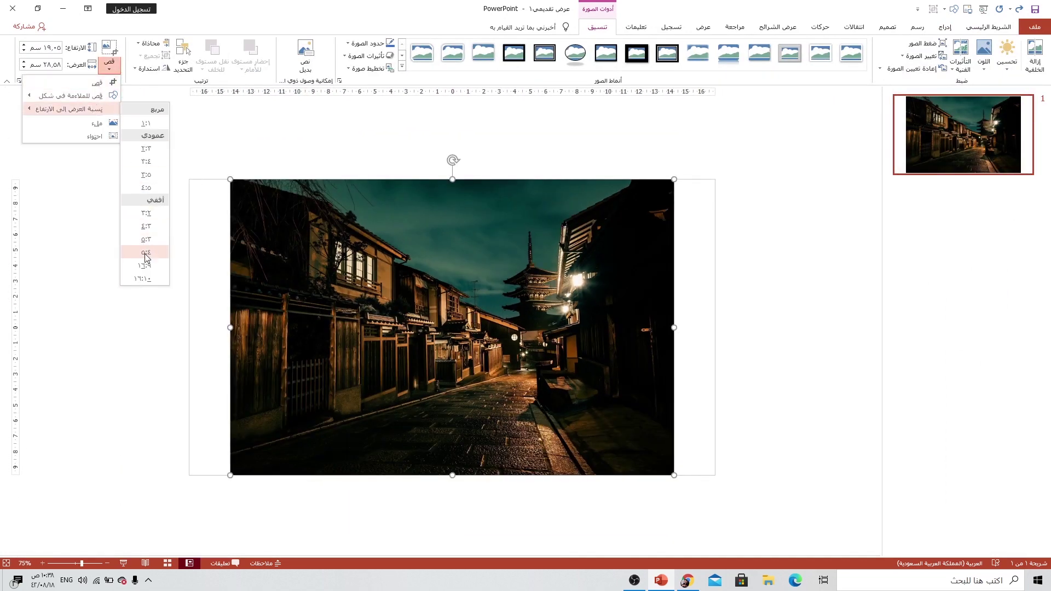
click(138, 266)
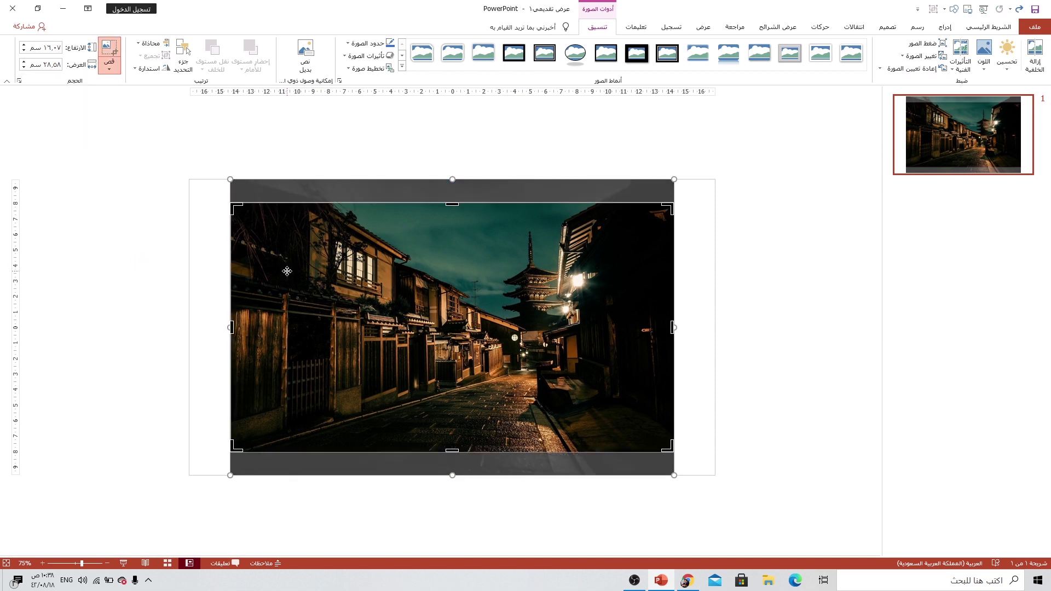
click(112, 50)
drag(272, 284, 231, 262)
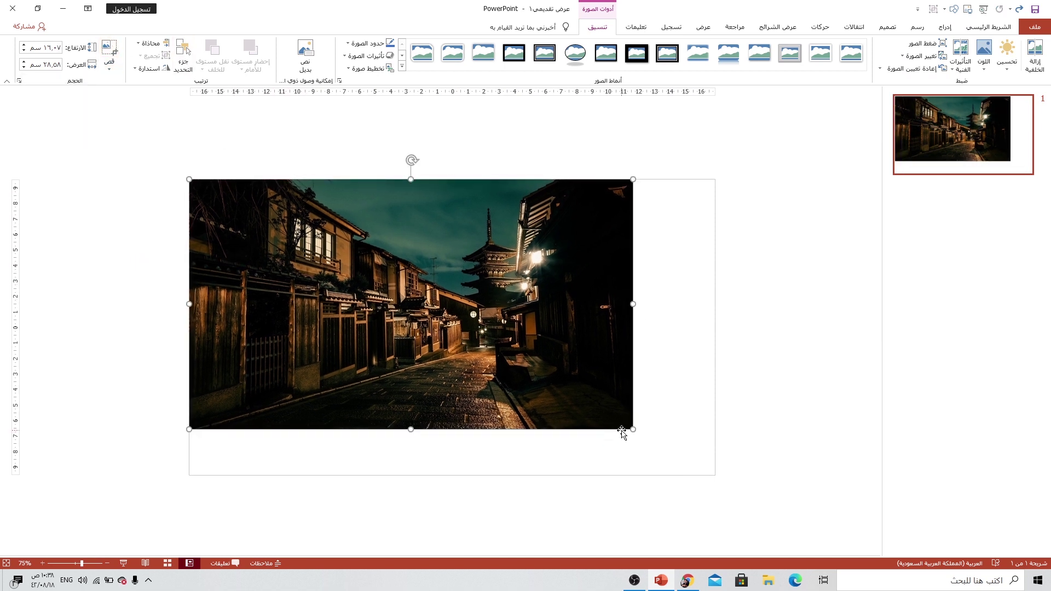
drag(632, 430, 715, 475)
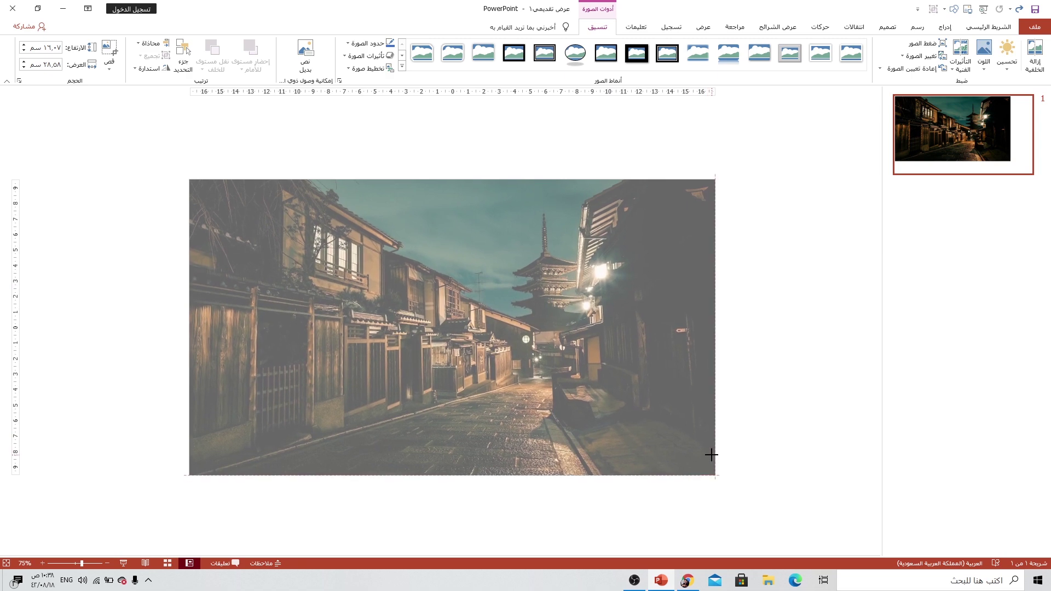
- Recolour the photo with Gold, Accent color 4 Dark
scroll(570, 365, up, 2)
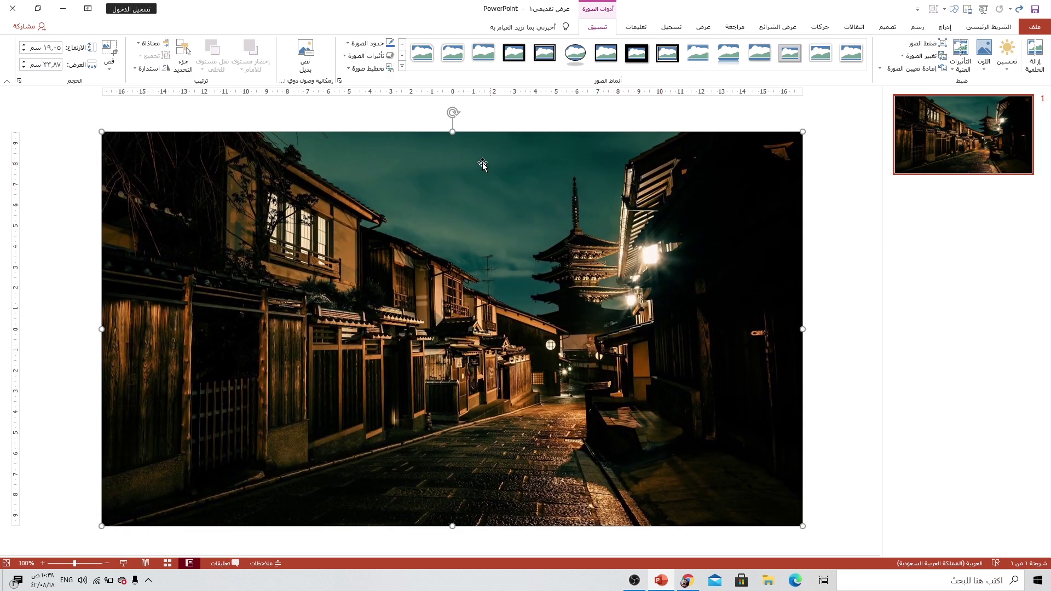
click(985, 72)
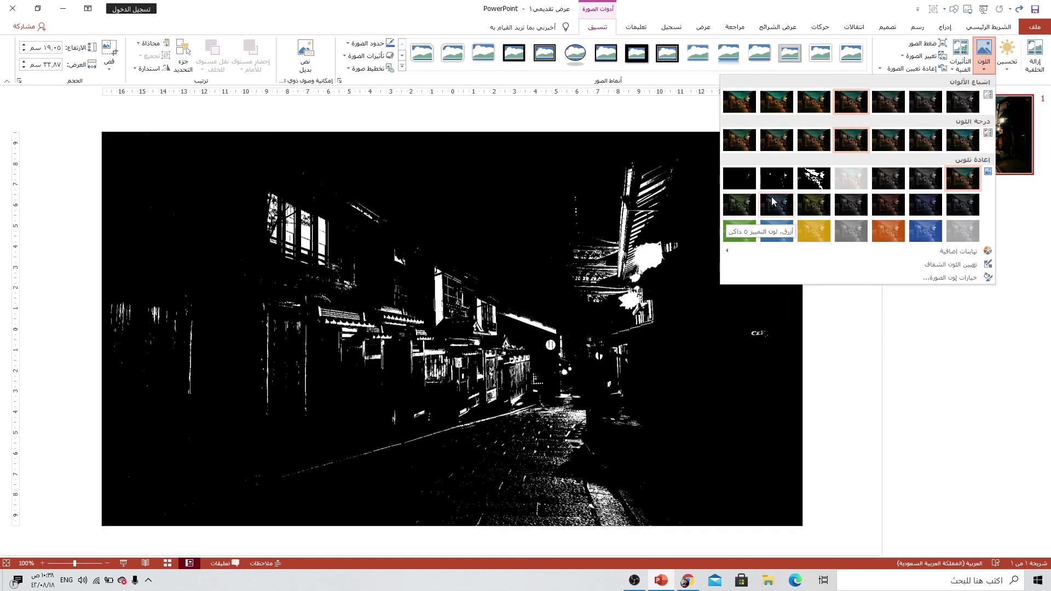
click(812, 206)
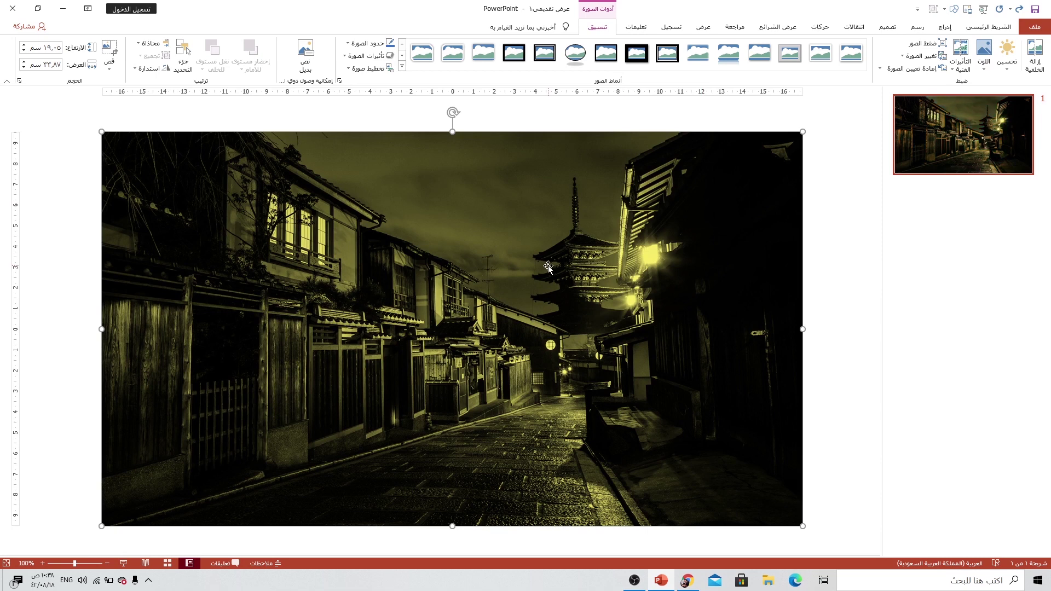
- Draw a rectangle covering the entire photo and remove its outline
click(945, 28)
click(876, 54)
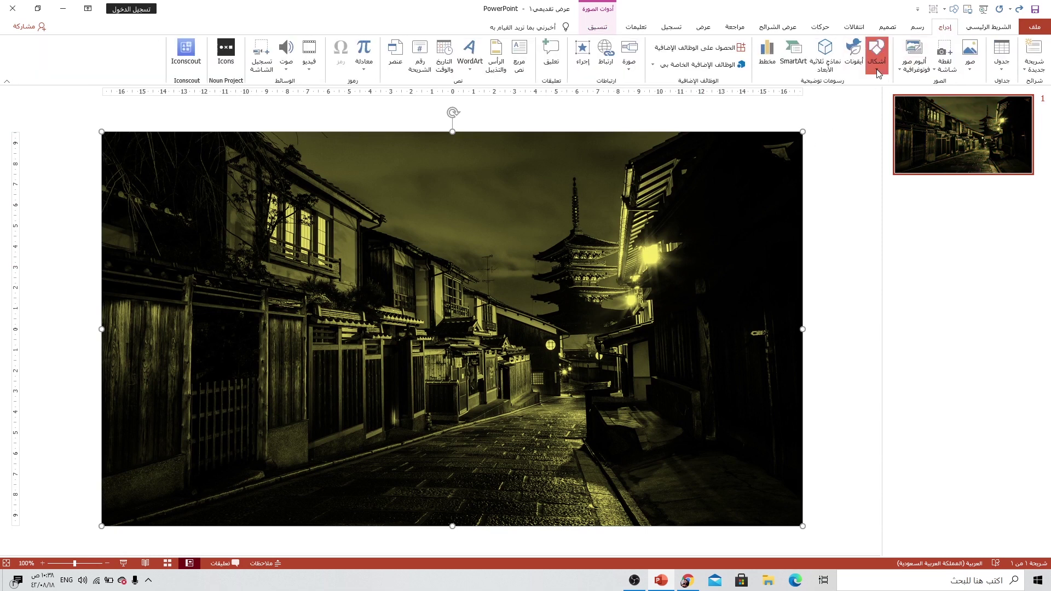
click(849, 93)
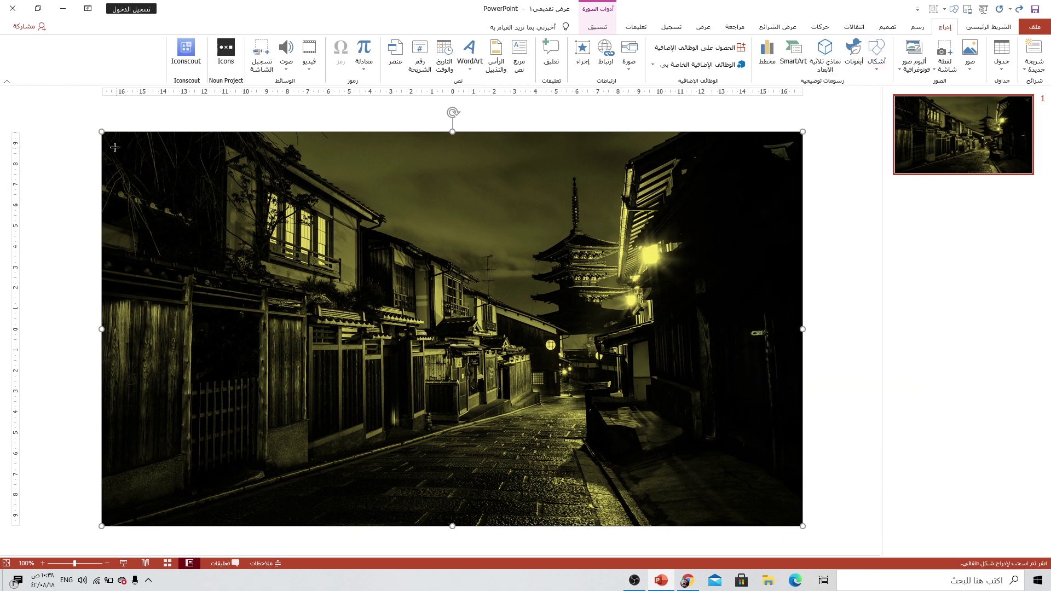
drag(102, 133, 789, 517)
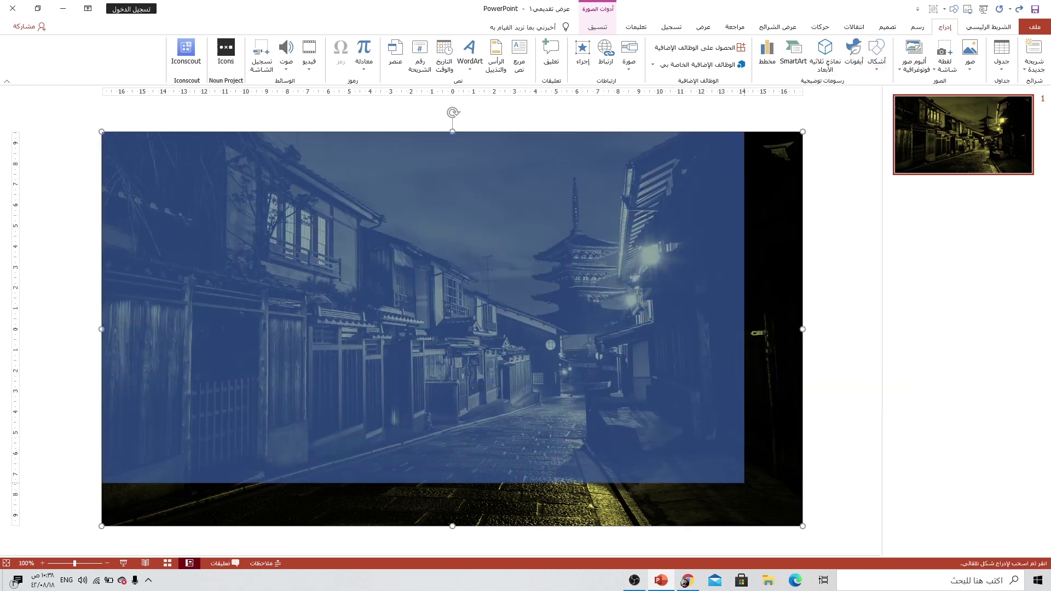
drag(789, 517, 802, 526)
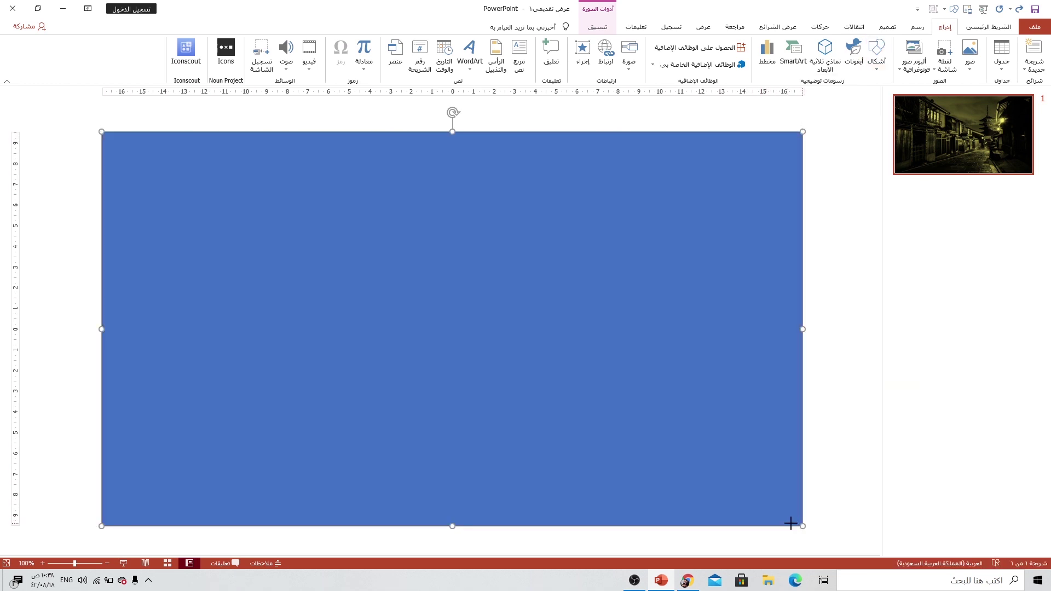
click(651, 56)
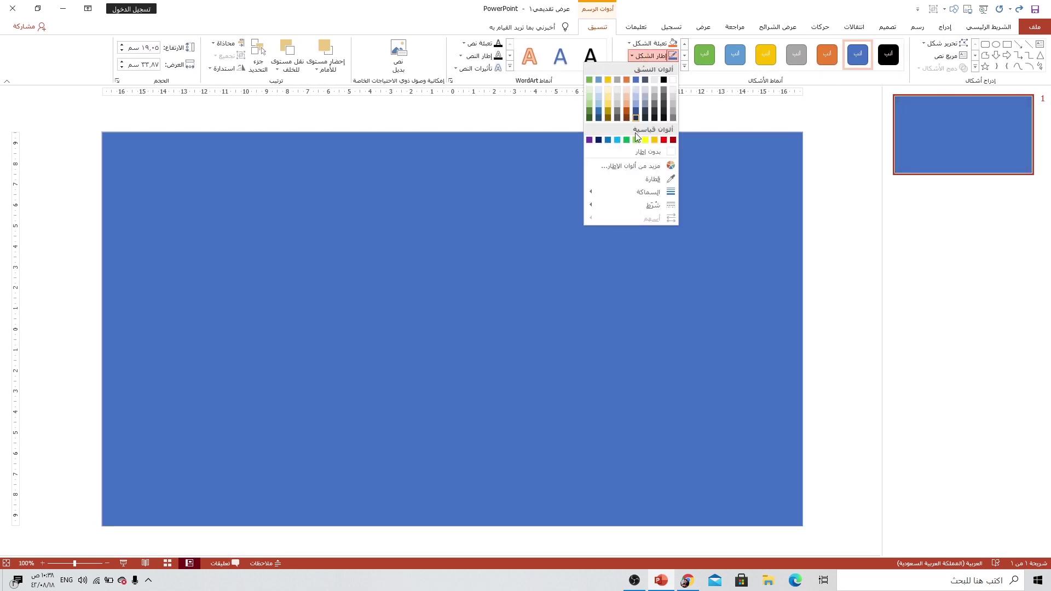
click(638, 153)
- In Format Shape, reduce the rectangle's gradient to two light blue stops
right_click(604, 166)
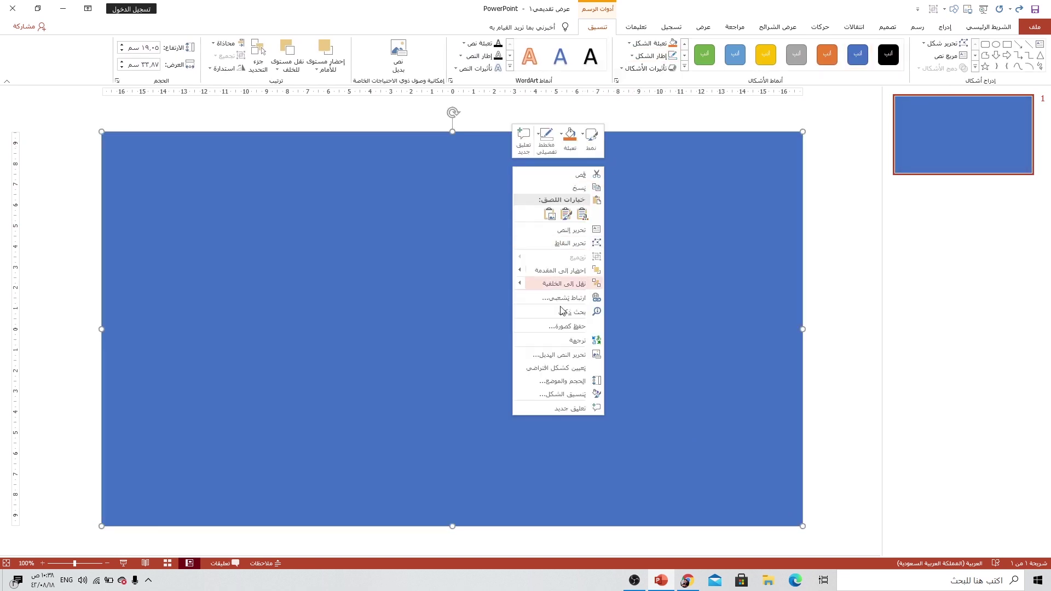
click(553, 395)
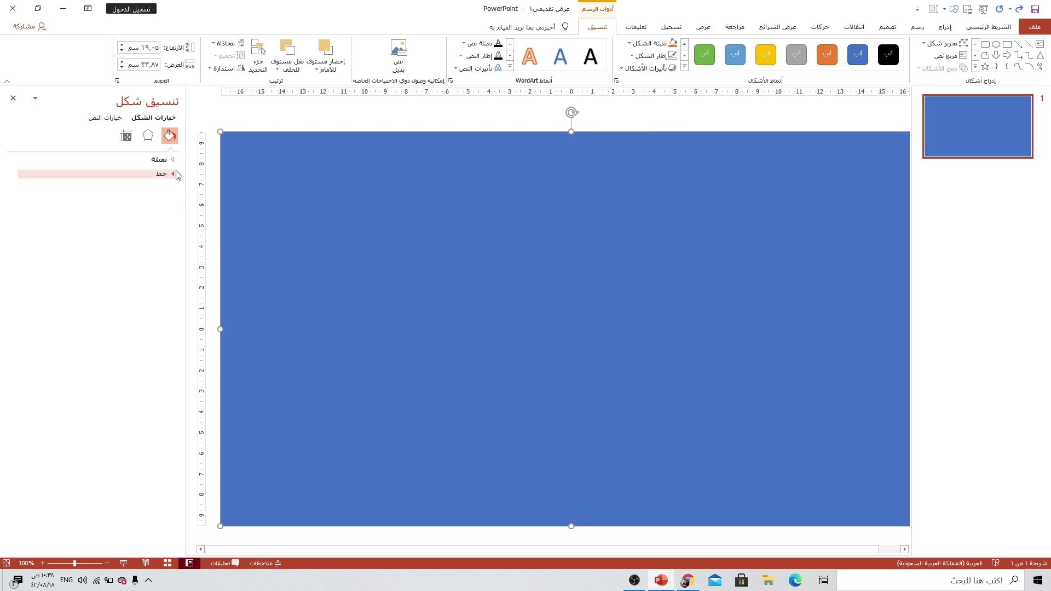
click(160, 159)
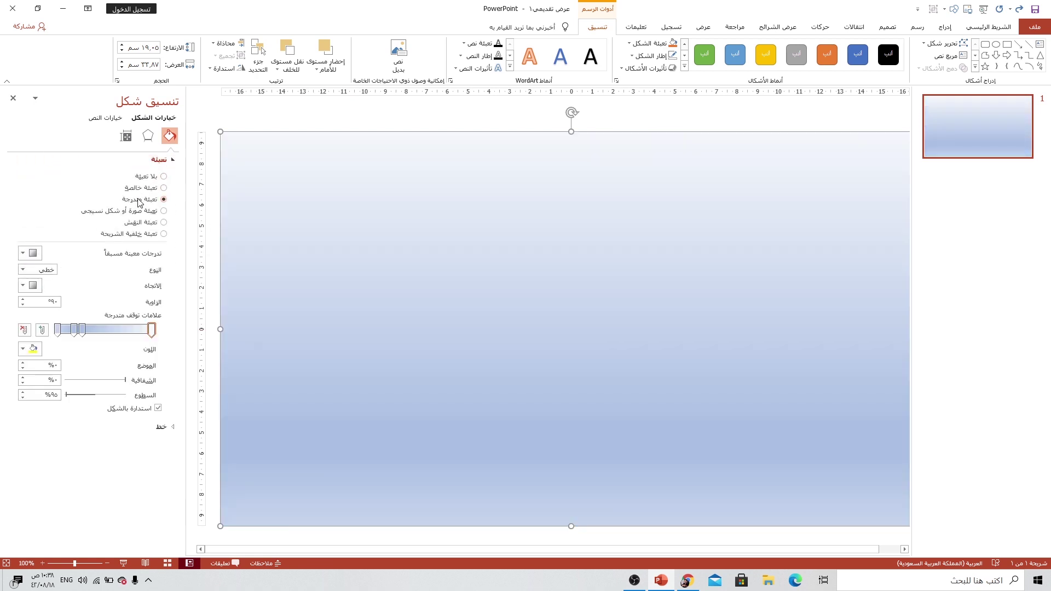
click(23, 329)
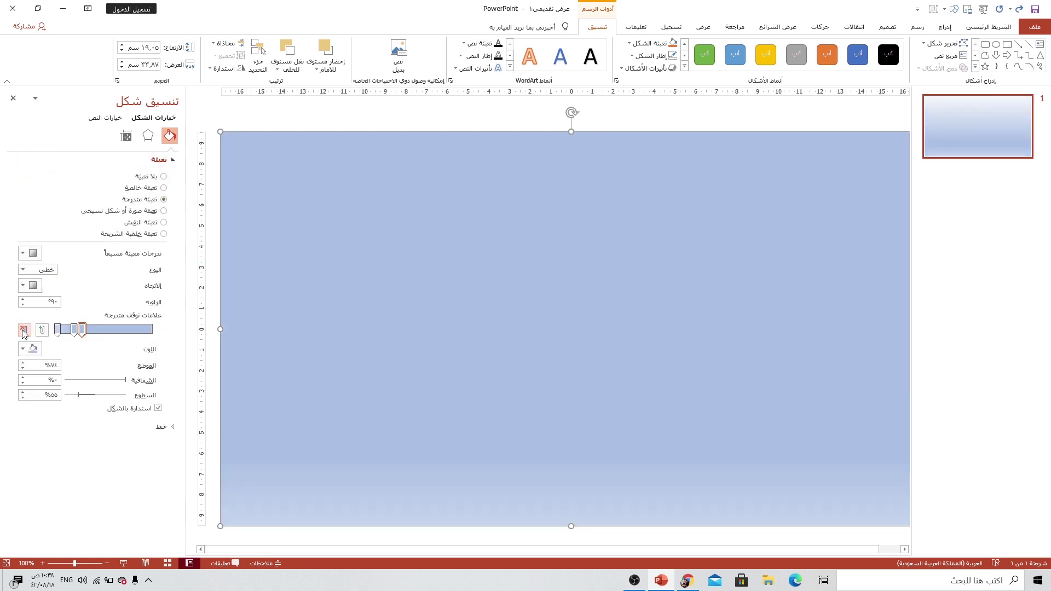
drag(77, 328, 164, 336)
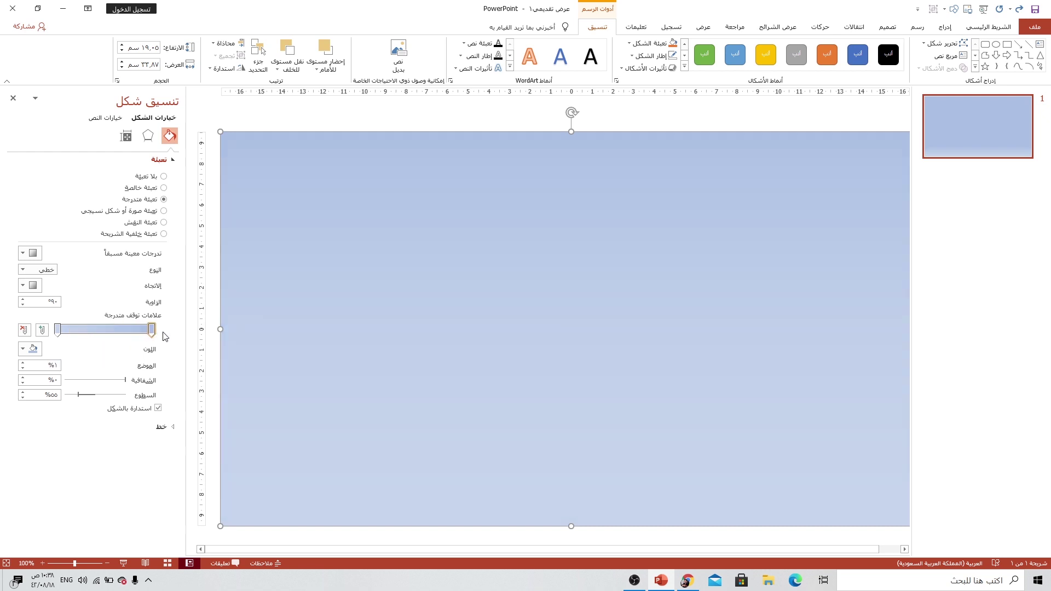
click(30, 348)
click(33, 434)
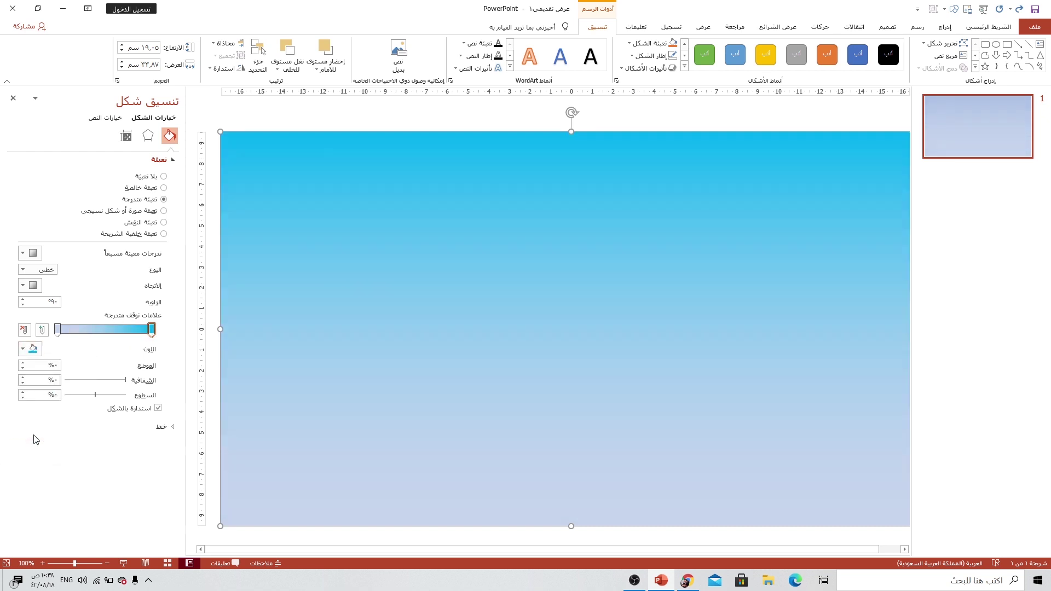
click(57, 329)
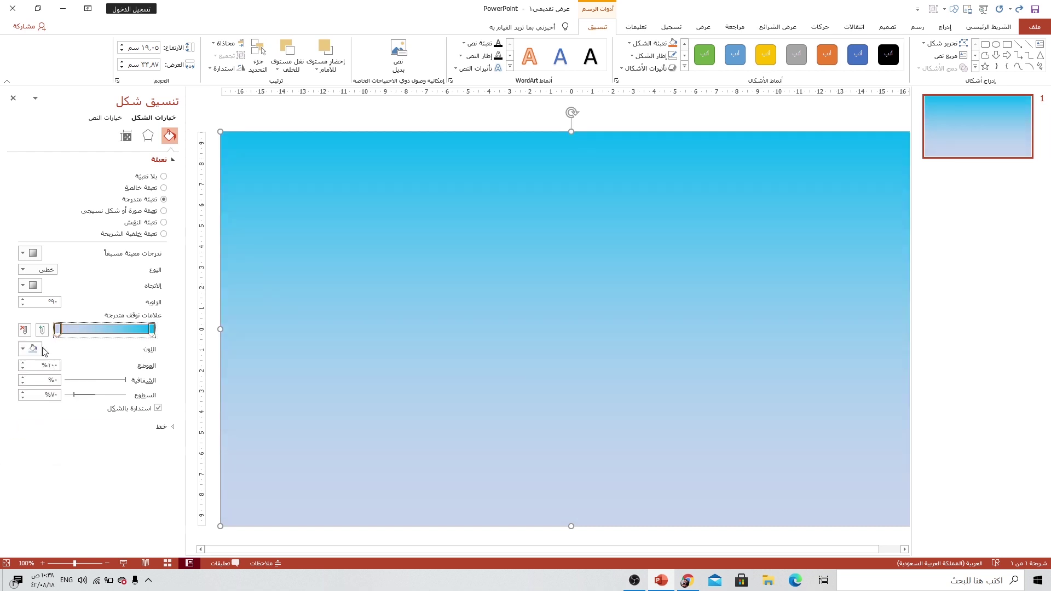
click(41, 350)
click(33, 434)
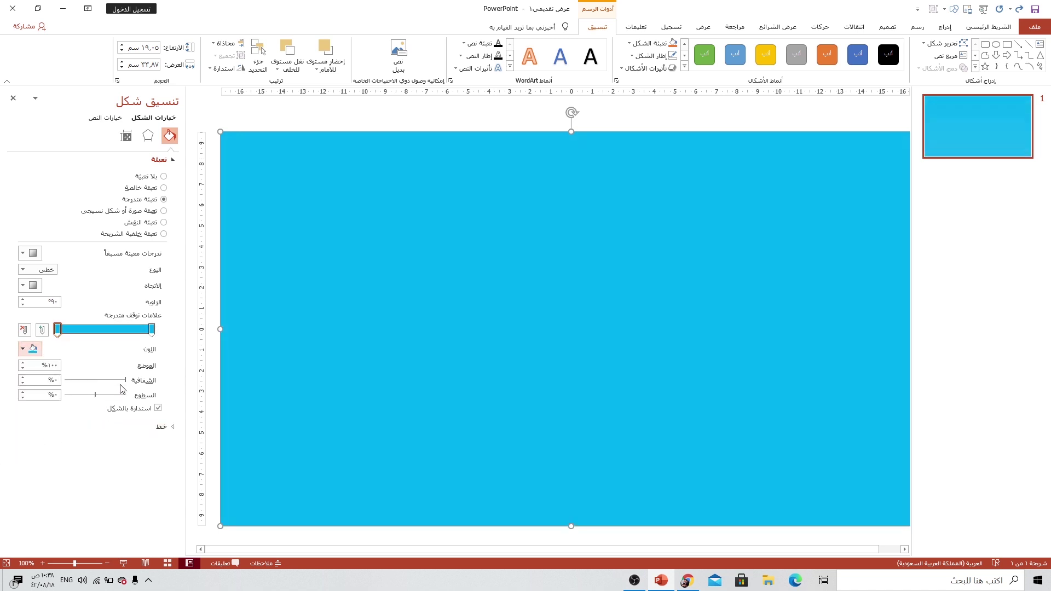
- Make one gradient stop fully transparent and the other slightly transparent
drag(125, 382, 64, 377)
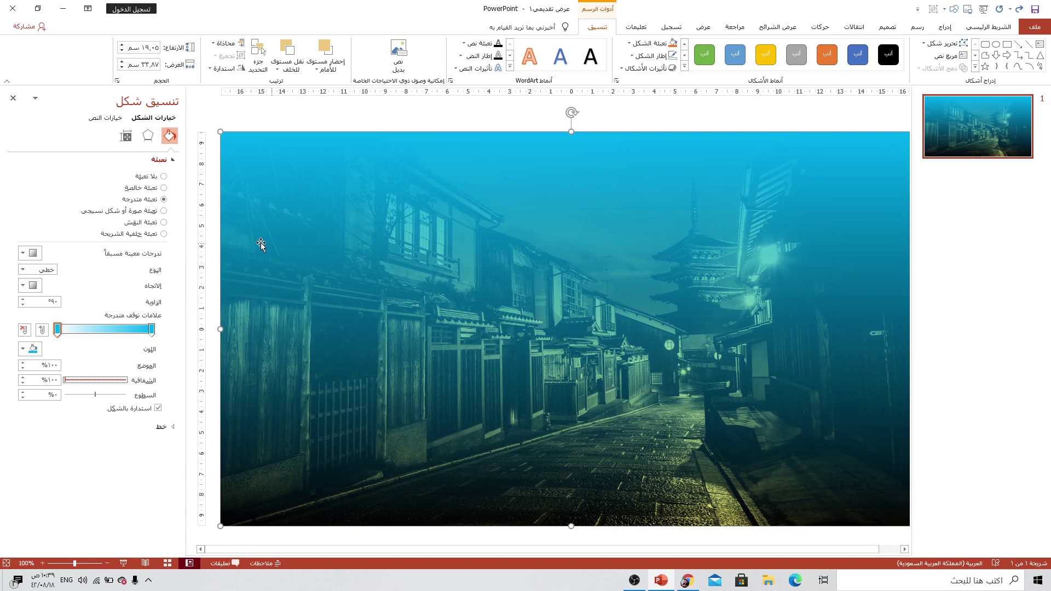
click(152, 329)
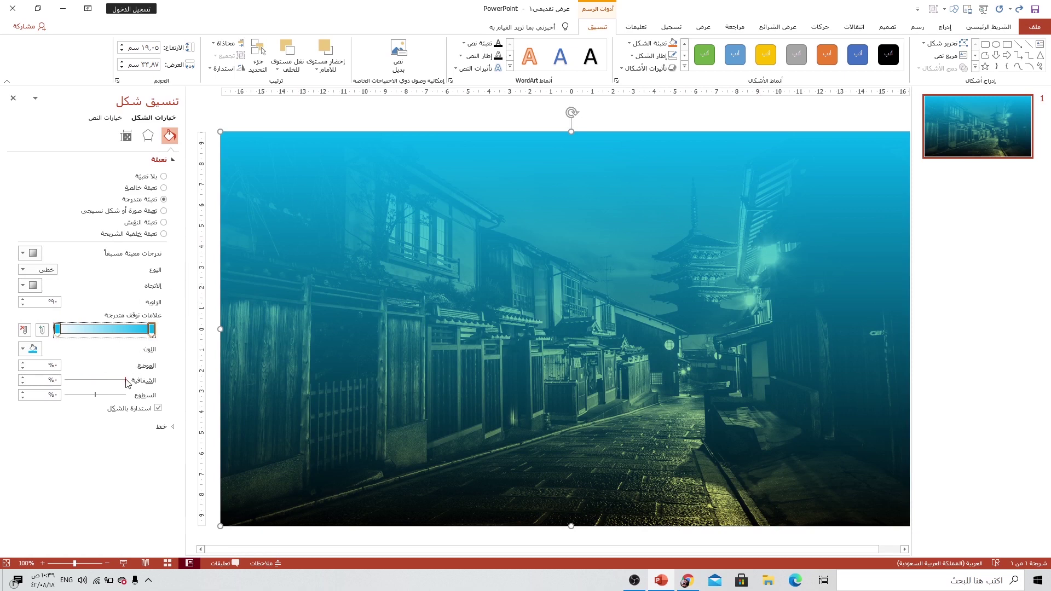
drag(126, 381, 116, 381)
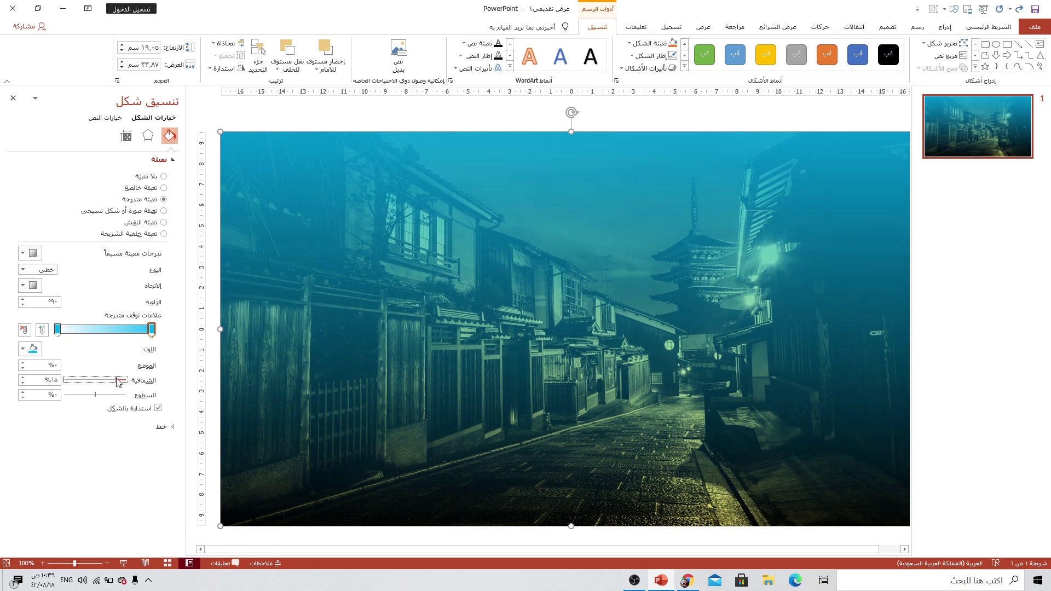
click(14, 99)
ctrl+scroll(411, 293, down, 3)
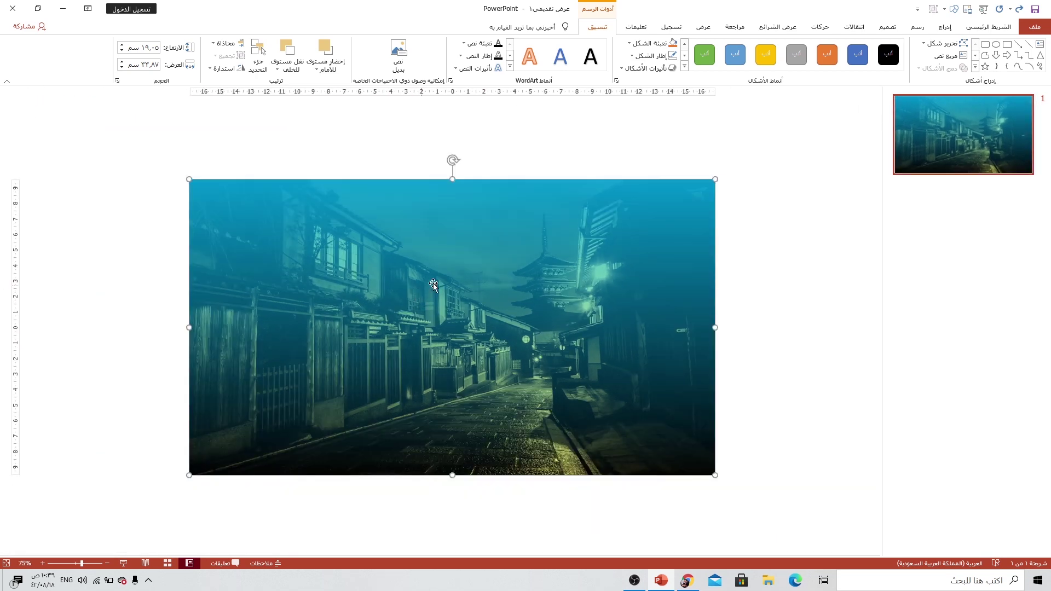
- Move the gradient above the photo and paste a WordArt title 'Professional presentation' lower on the photo
mouse_move(484, 456)
mouse_down()
mouse_move(492, 139)
mouse_move(530, 194)
mouse_move(507, 192)
mouse_move(517, 216)
mouse_up()
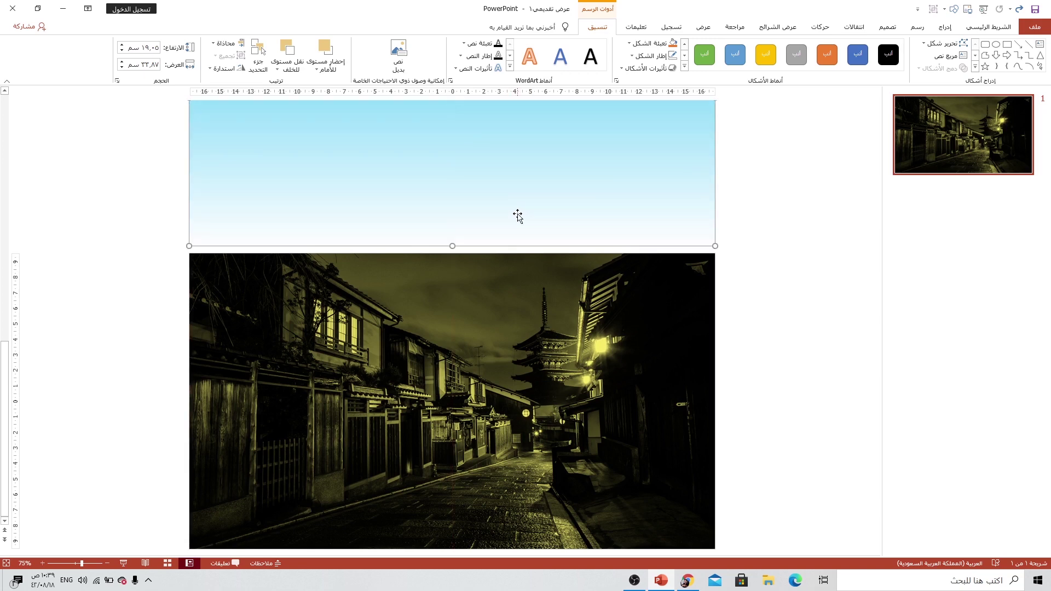
click(555, 310)
click(940, 27)
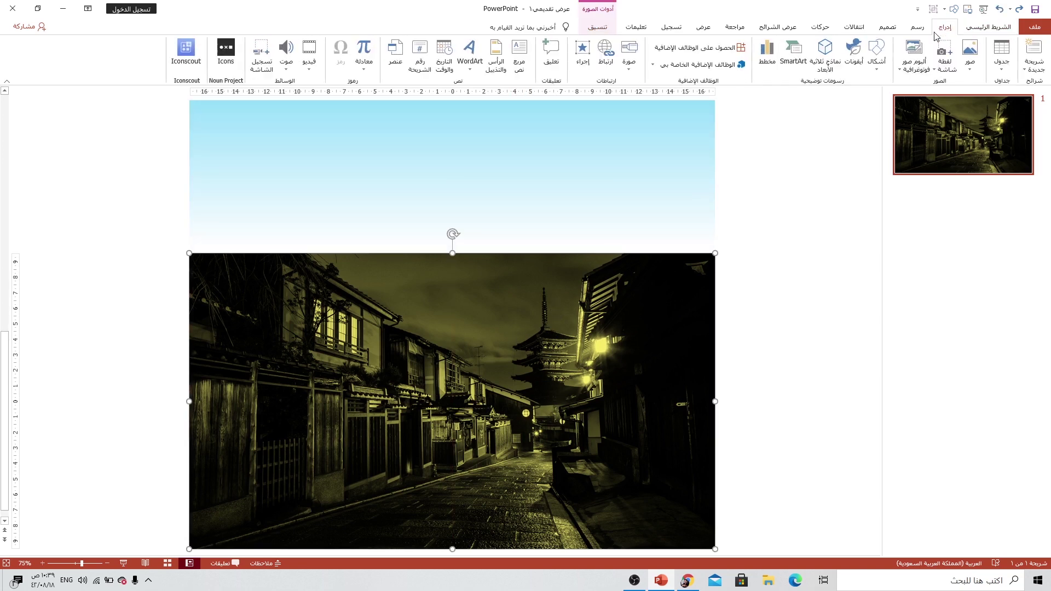
click(470, 52)
click(467, 94)
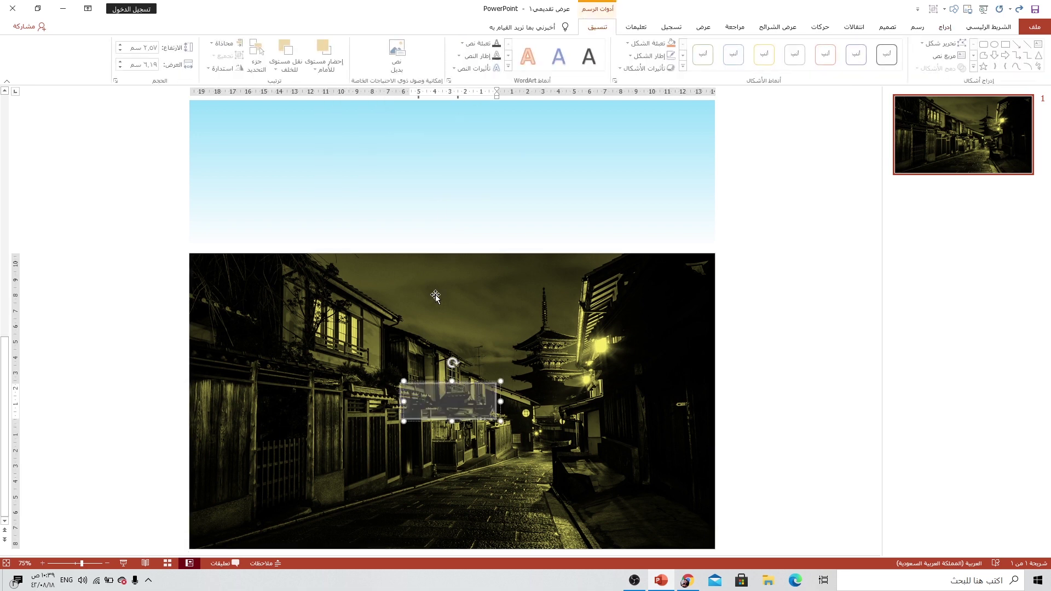
key(ctrl+v)
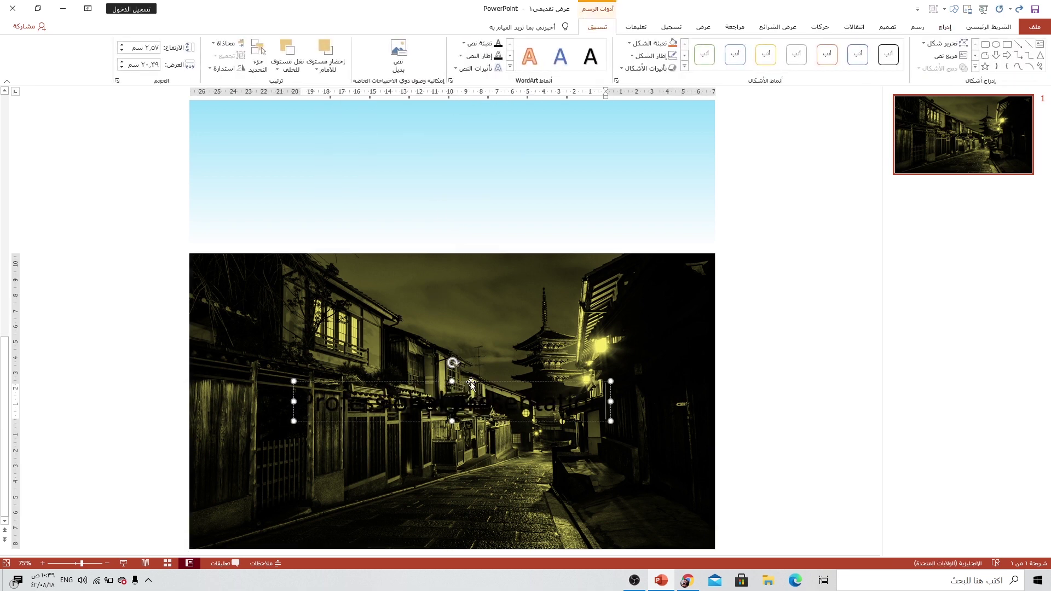
drag(470, 383, 465, 394)
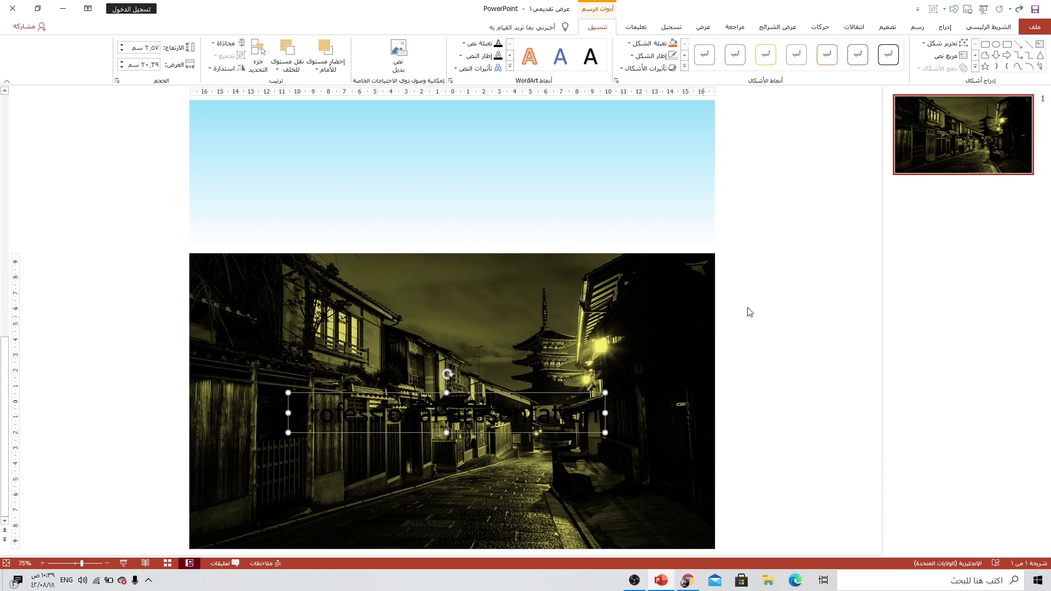
click(981, 32)
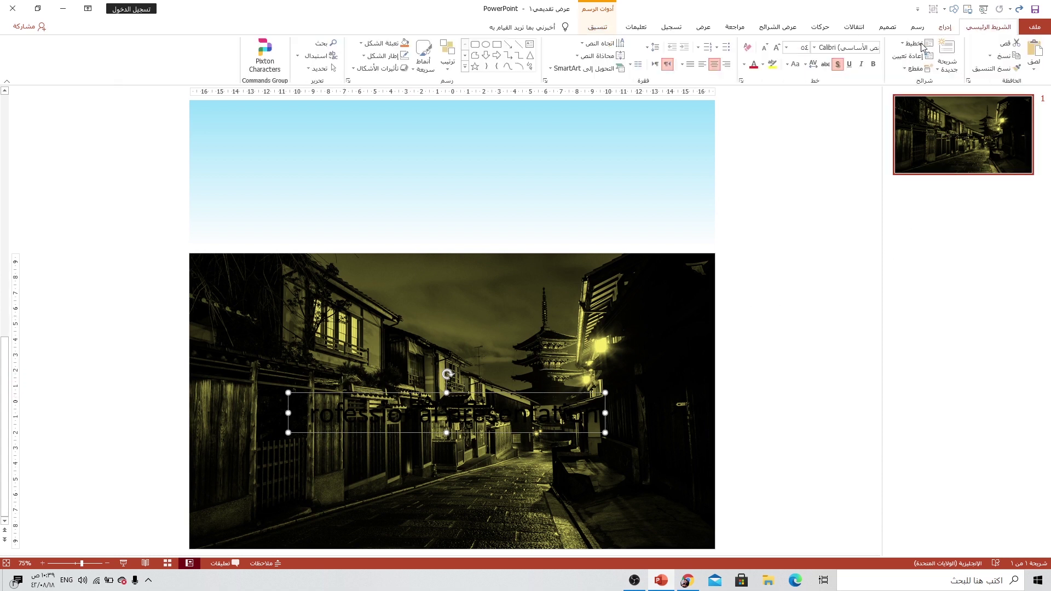
- Style the title white, bold, 29LT Bukra Bold with Very Loose spacing, centred horizontally
click(745, 65)
click(754, 90)
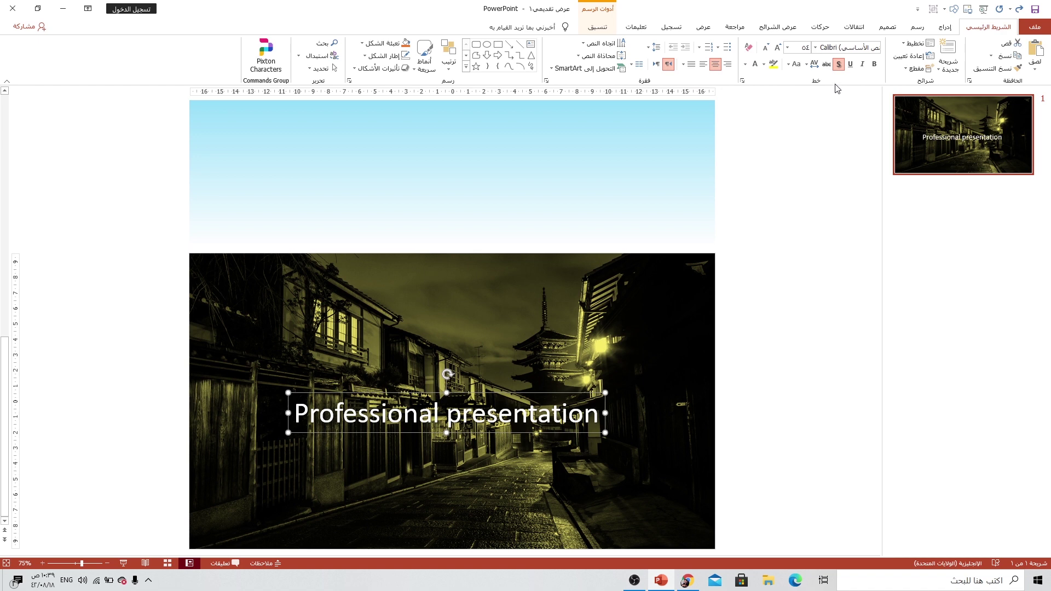
key(ctrl+b)
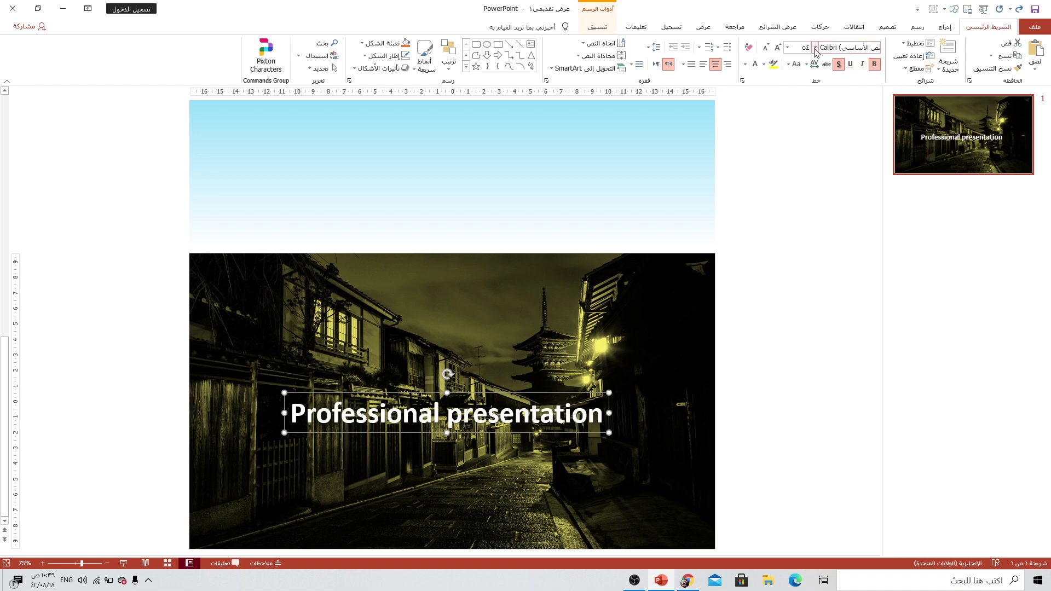
click(815, 48)
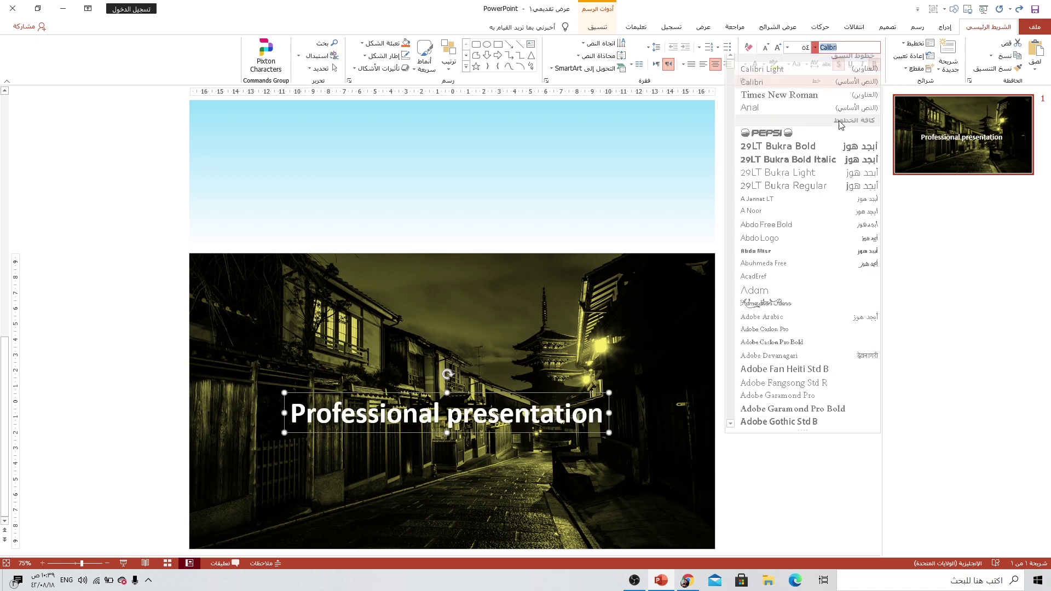
click(845, 153)
click(812, 66)
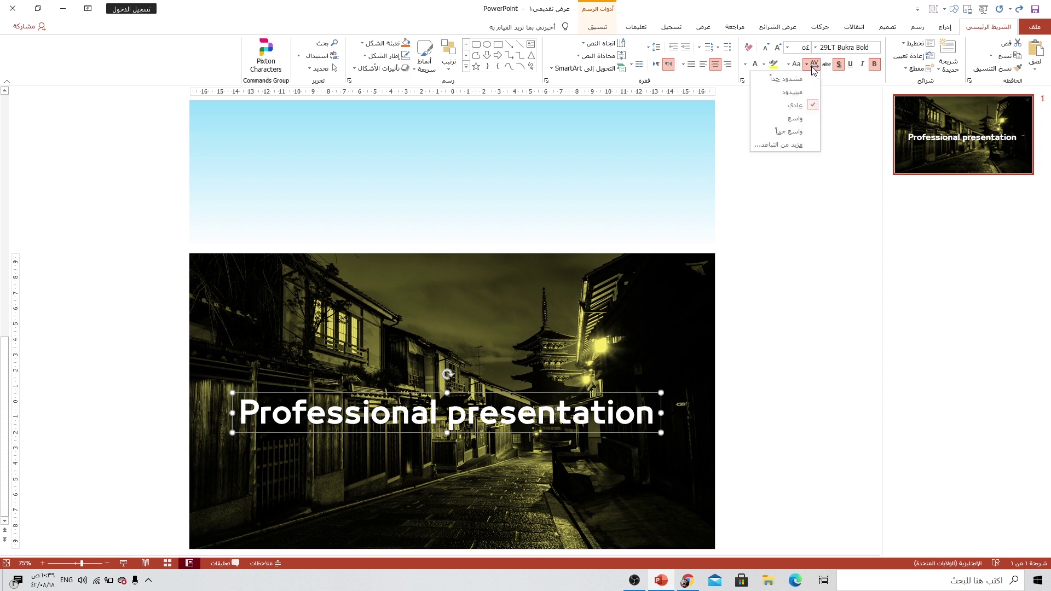
click(794, 132)
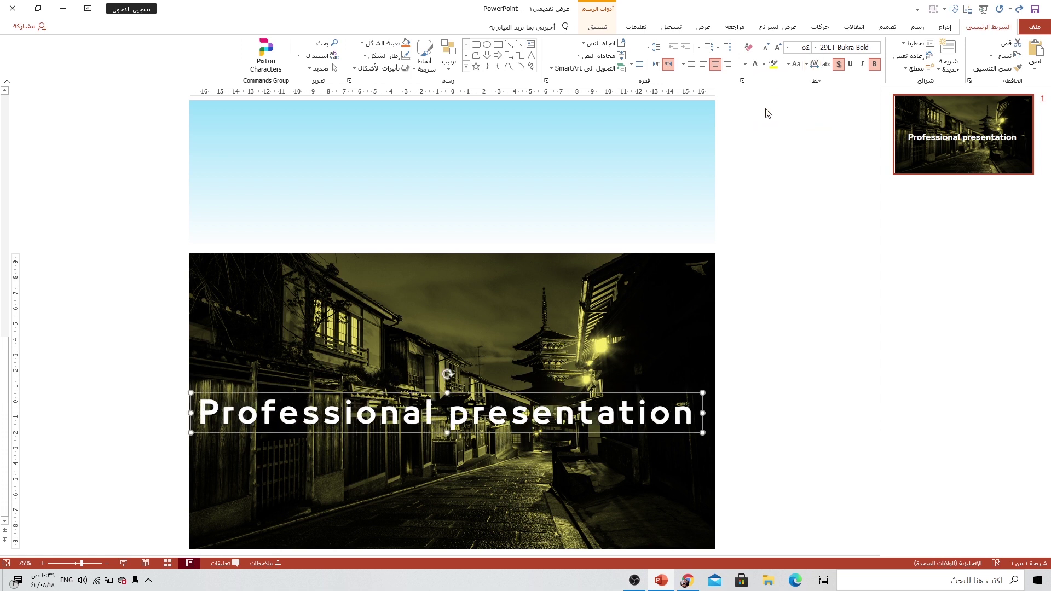
drag(515, 393, 516, 394)
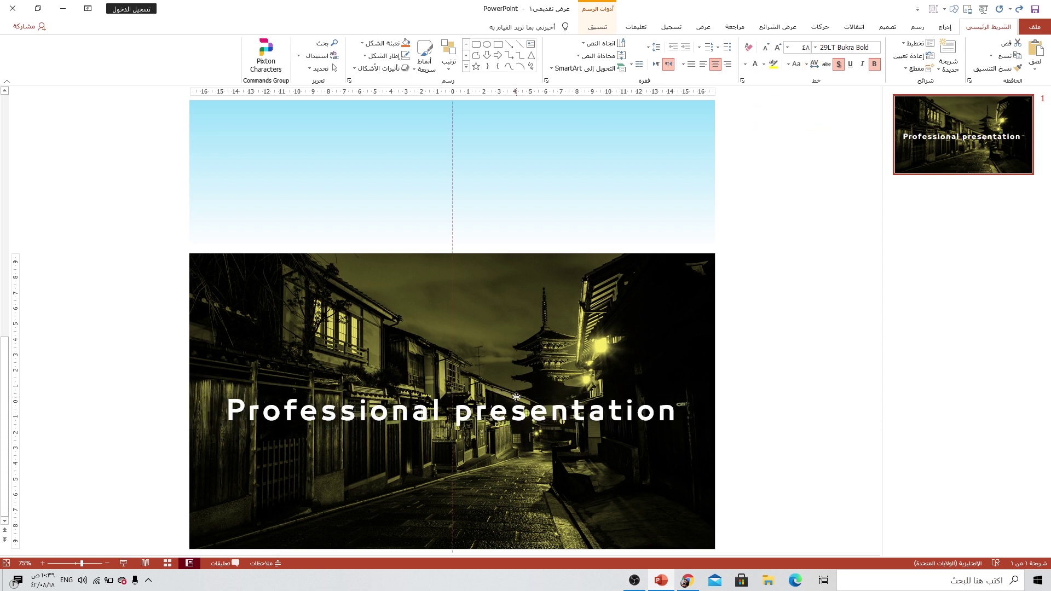
- Preview the title slide full-screen, then draw a thin rectangle bar across the title
click(124, 563)
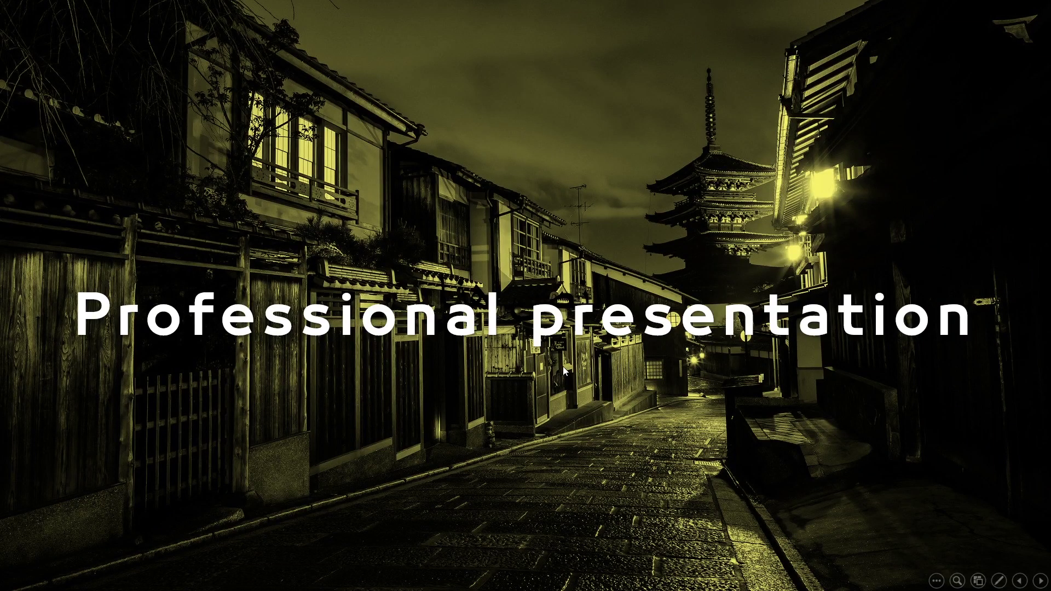
key(Escape)
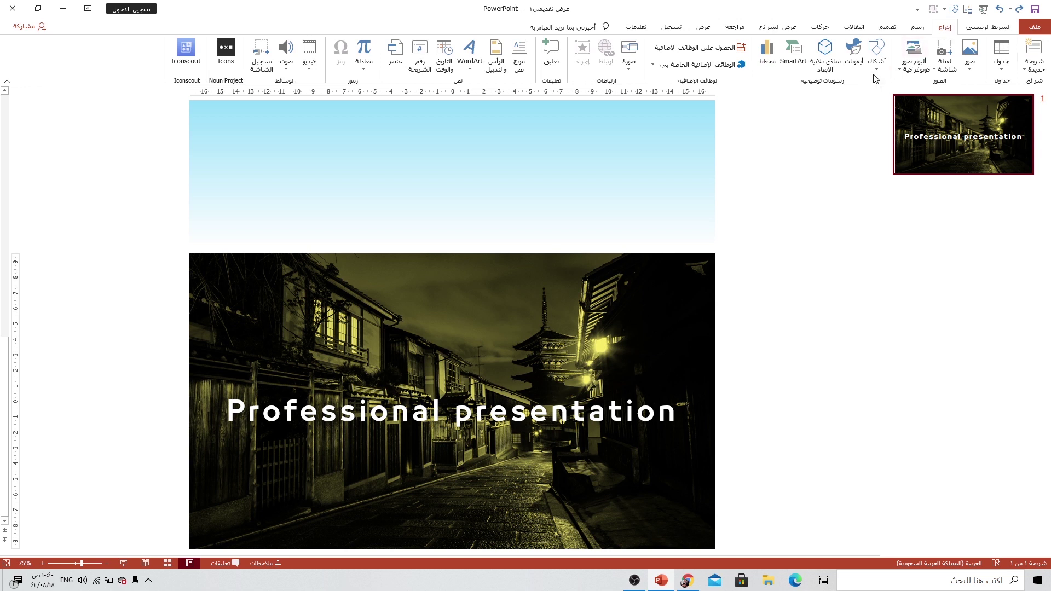
click(875, 78)
click(847, 94)
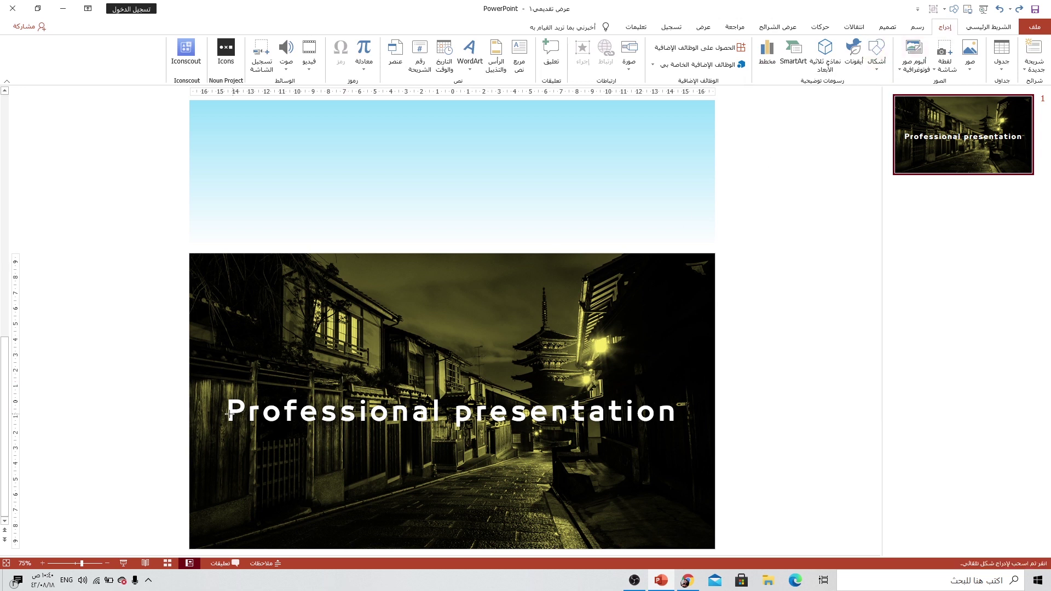
drag(191, 405, 718, 410)
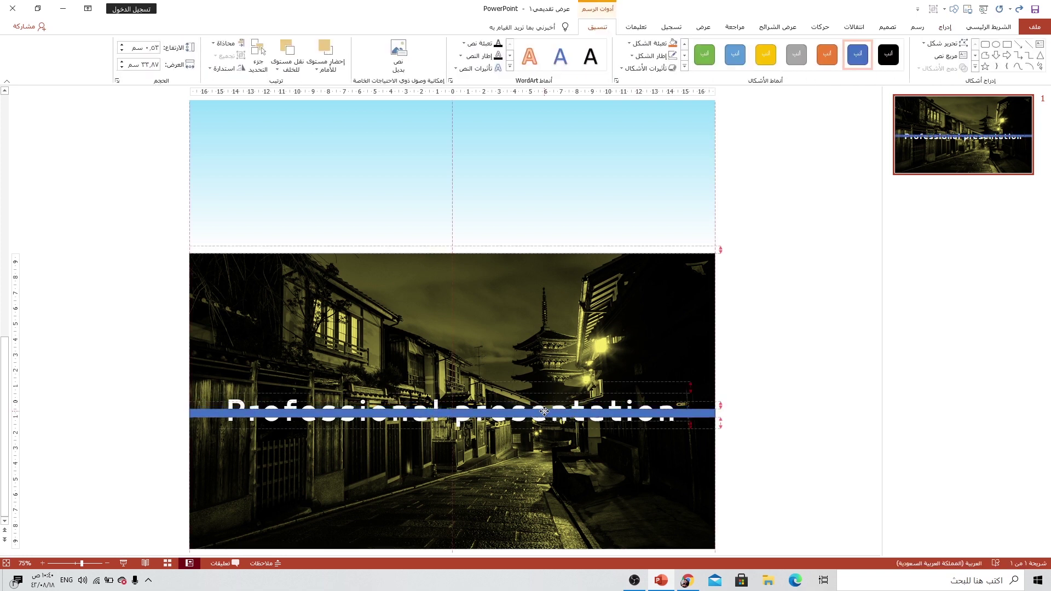
- Fill the bar yellow, Align Middle on the slide, and park it off the left edge
drag(544, 411, 546, 414)
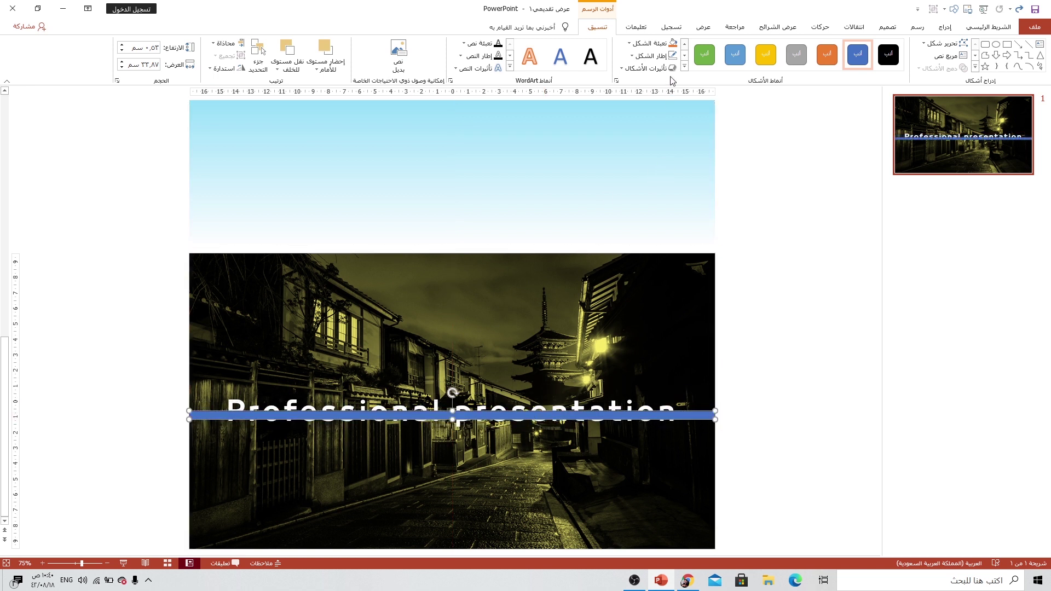
click(638, 43)
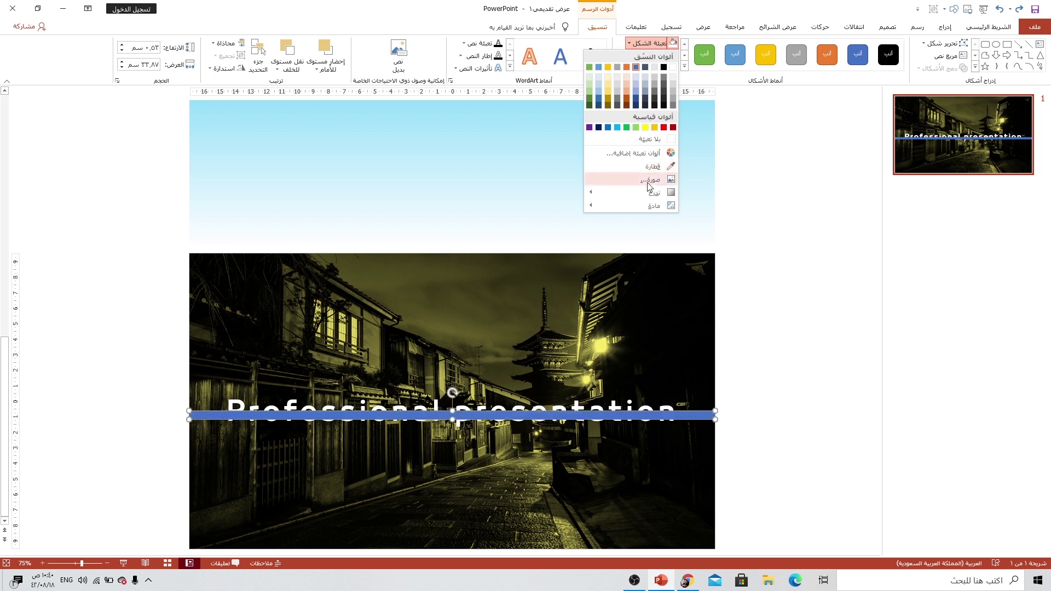
click(645, 128)
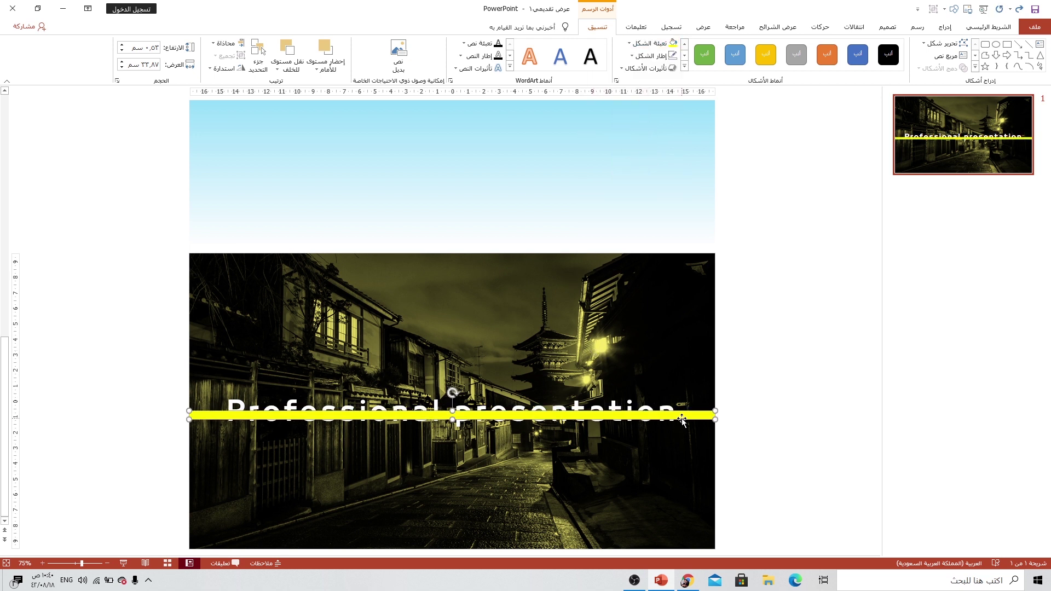
click(226, 52)
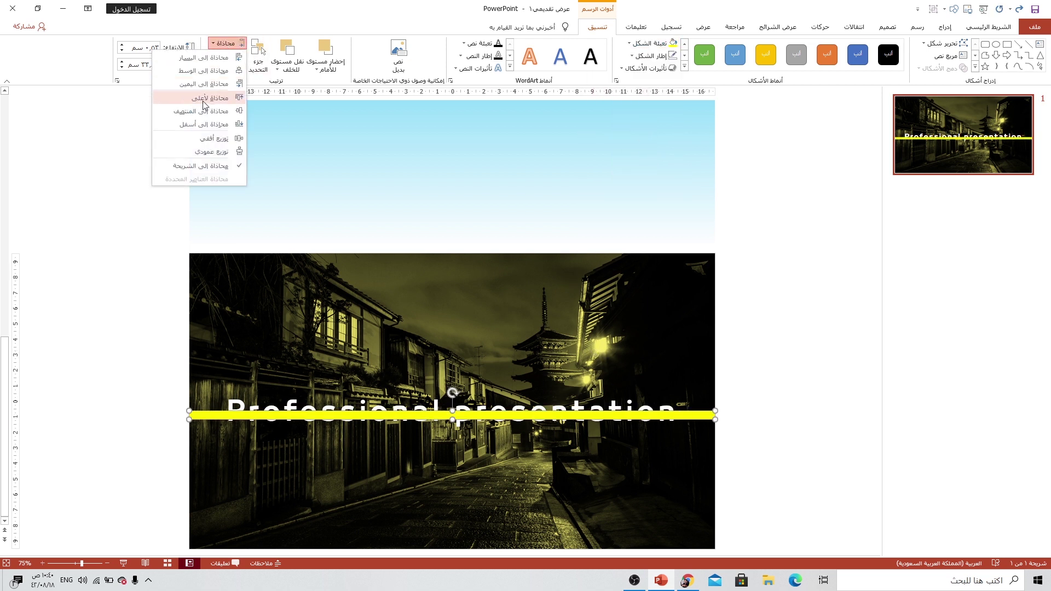
click(197, 112)
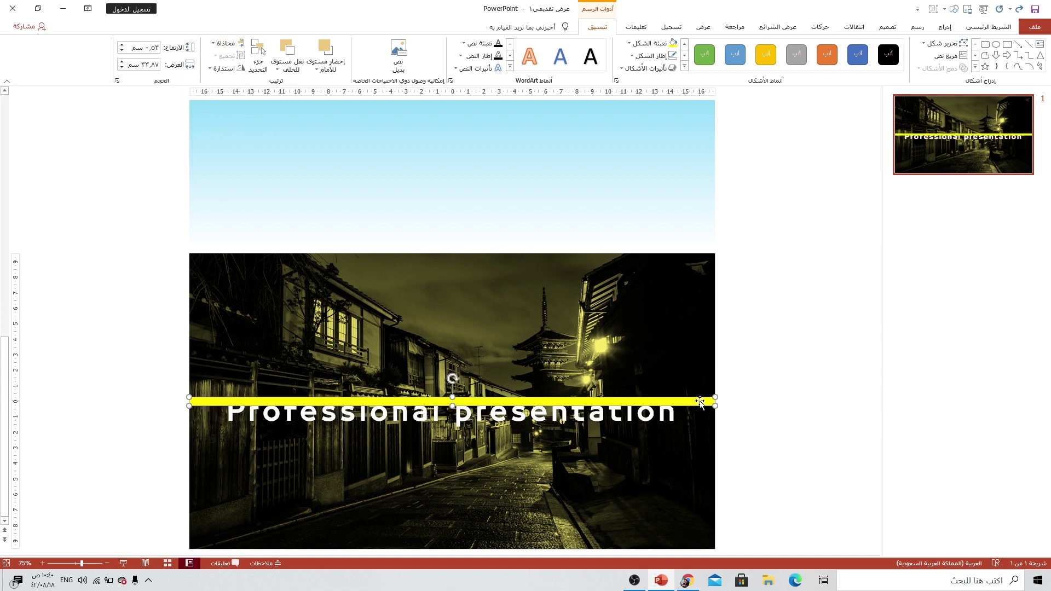
drag(703, 403, 165, 403)
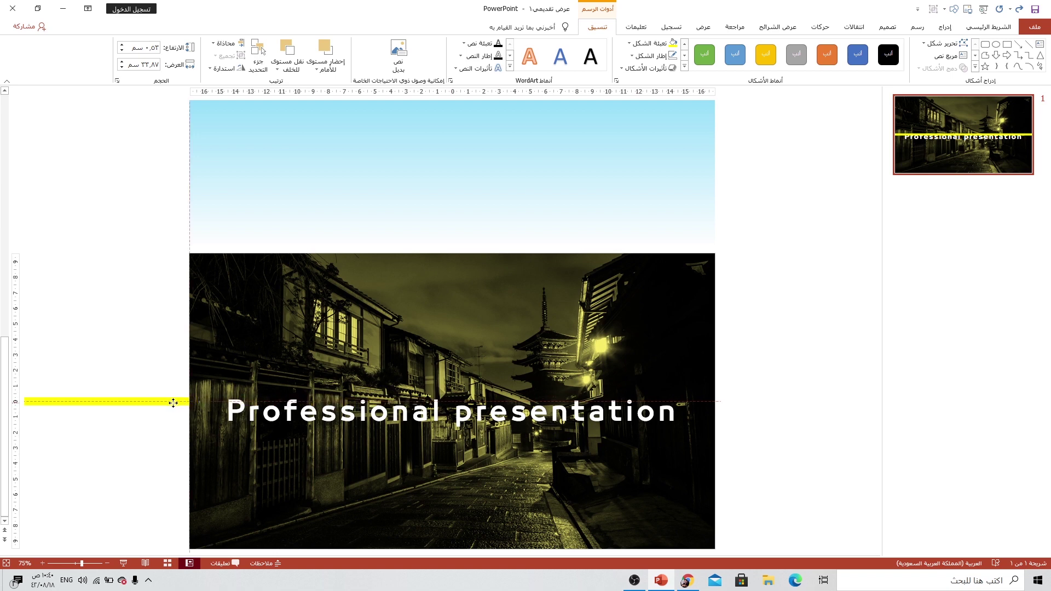
drag(168, 403, 169, 403)
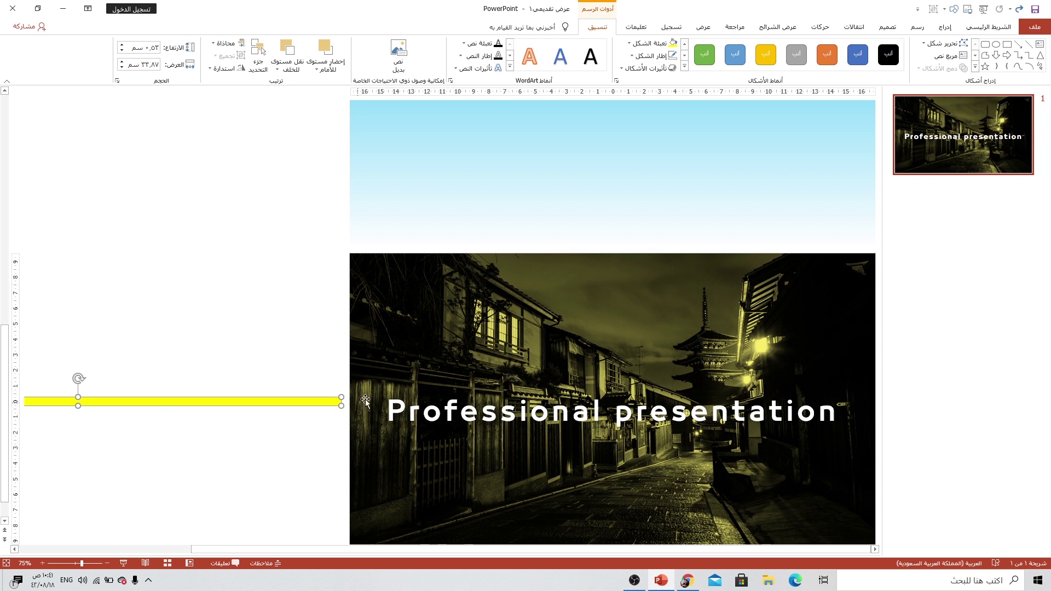
- Duplicate the title slide to create slide 2
right_click(973, 152)
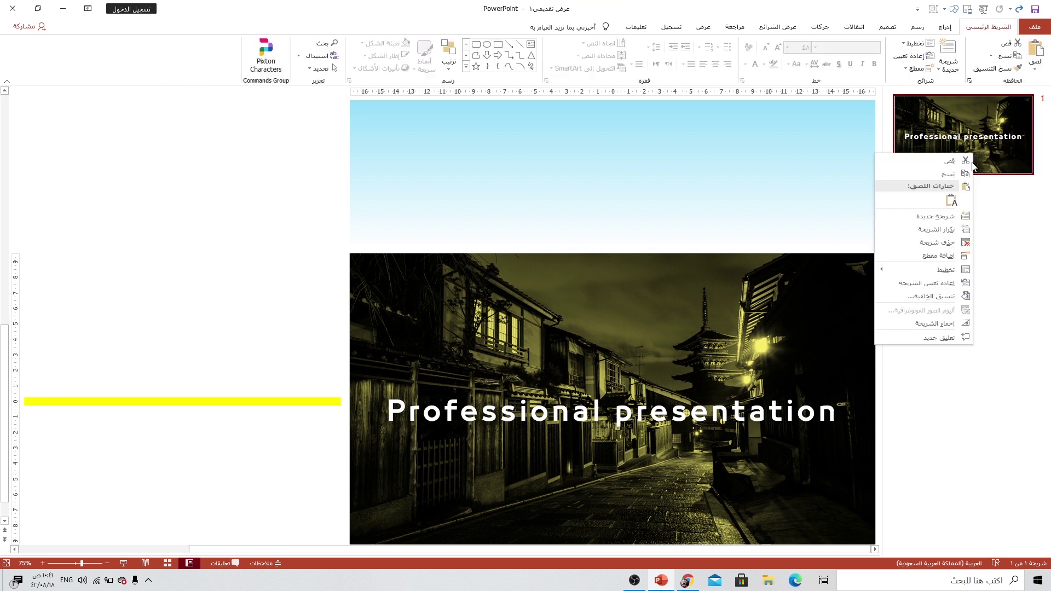
click(955, 231)
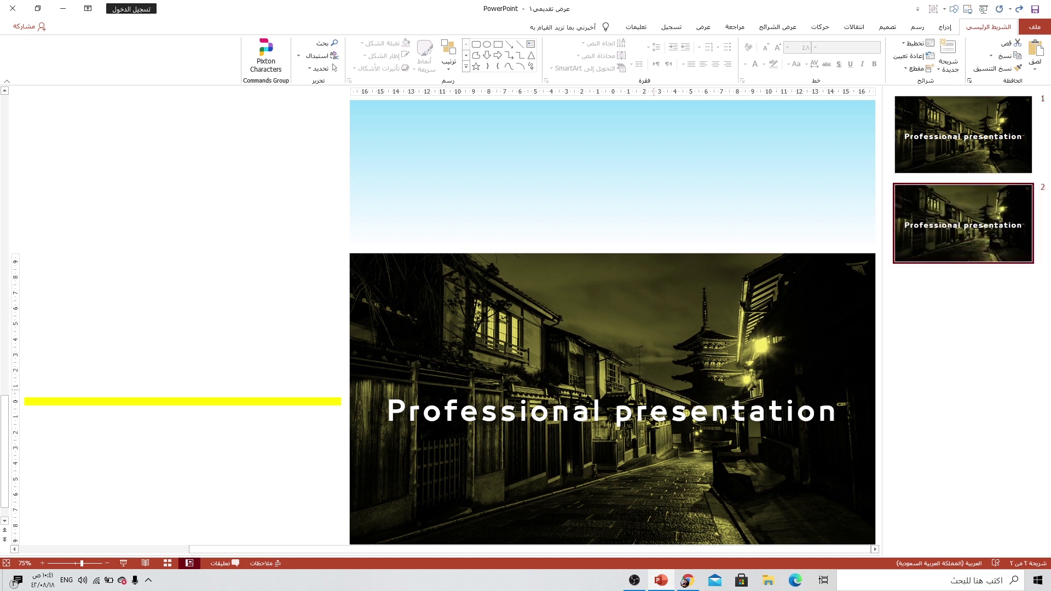
ctrl+scroll(653, 389, down, 1)
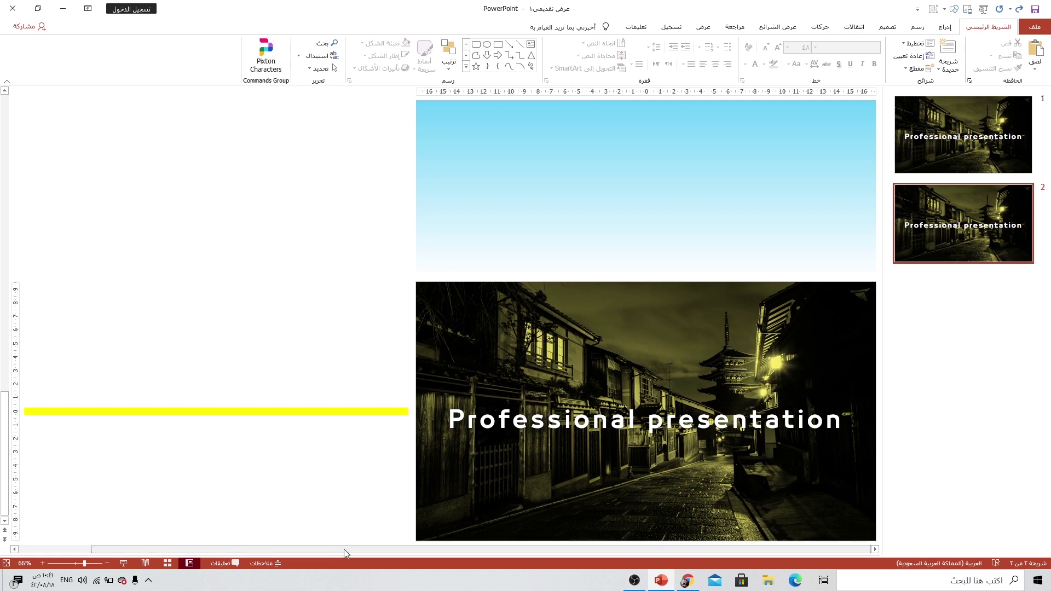
- On slide 2, move the cyan gradient back over the photo and the yellow bar onto the slide
click(547, 437)
ctrl+scroll(547, 438, down, 1)
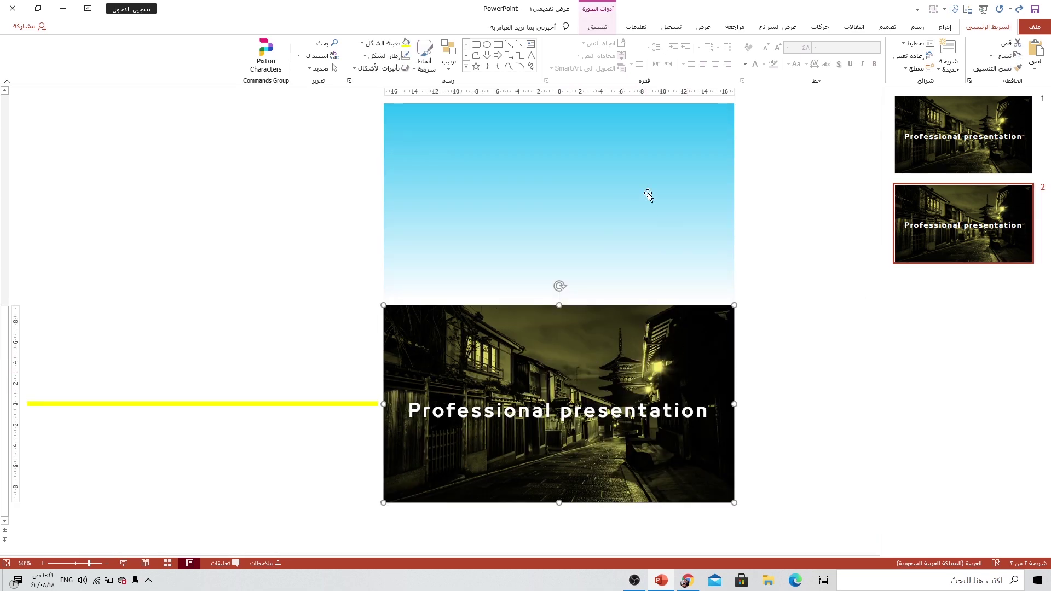
drag(664, 143, 664, 342)
scroll(399, 364, down, 2)
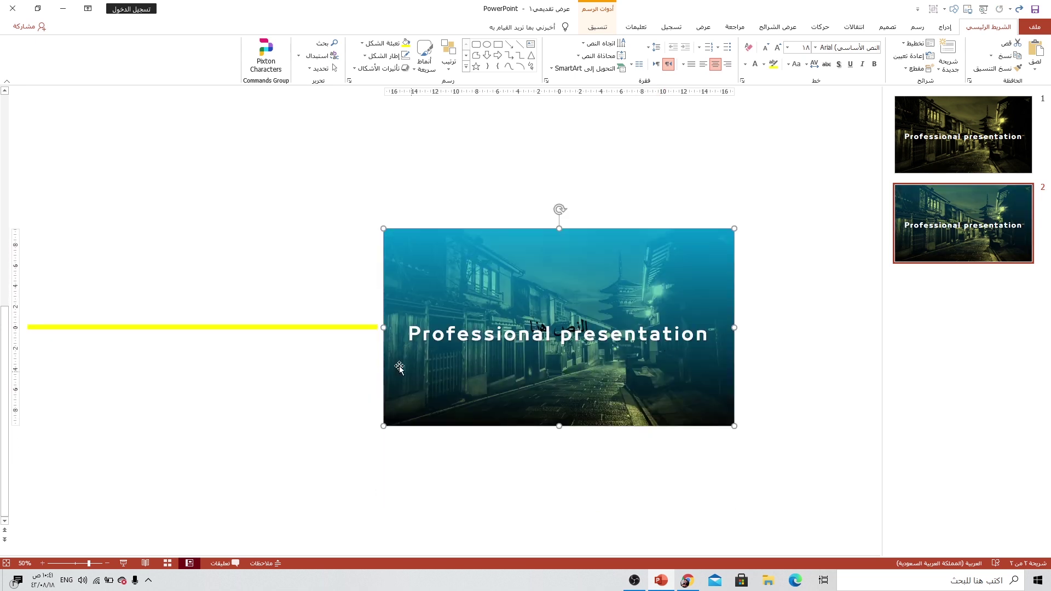
click(356, 327)
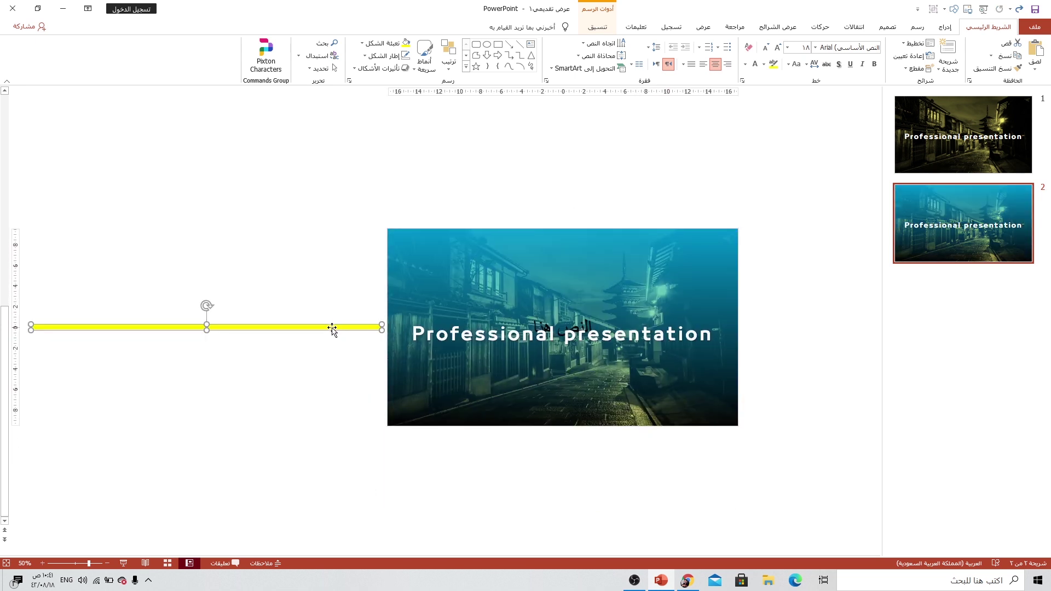
drag(331, 327, 680, 334)
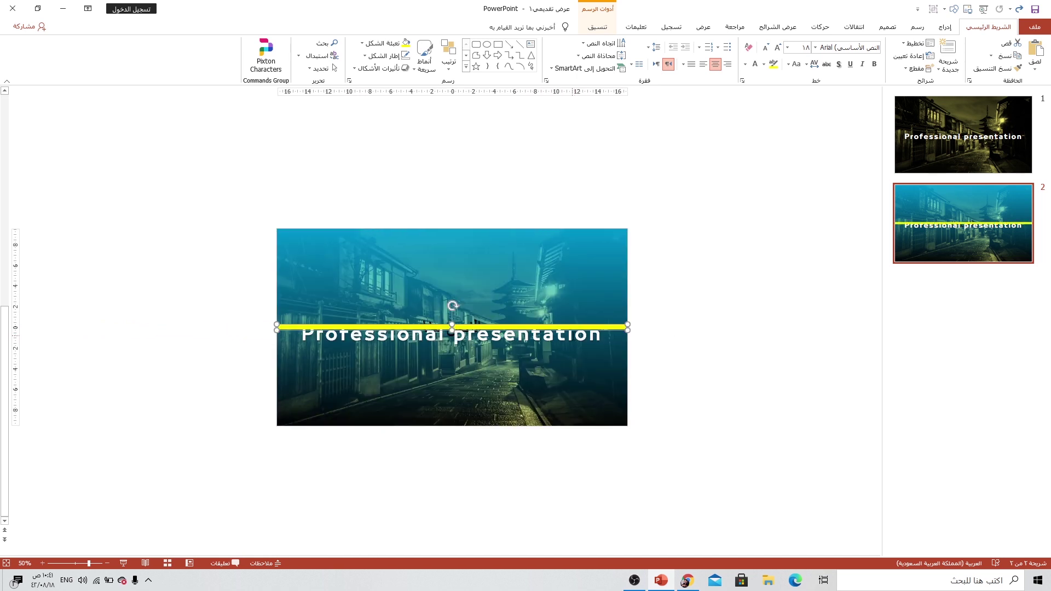
- Make slide 2's title yellow, size 32, and move it to the top
click(571, 341)
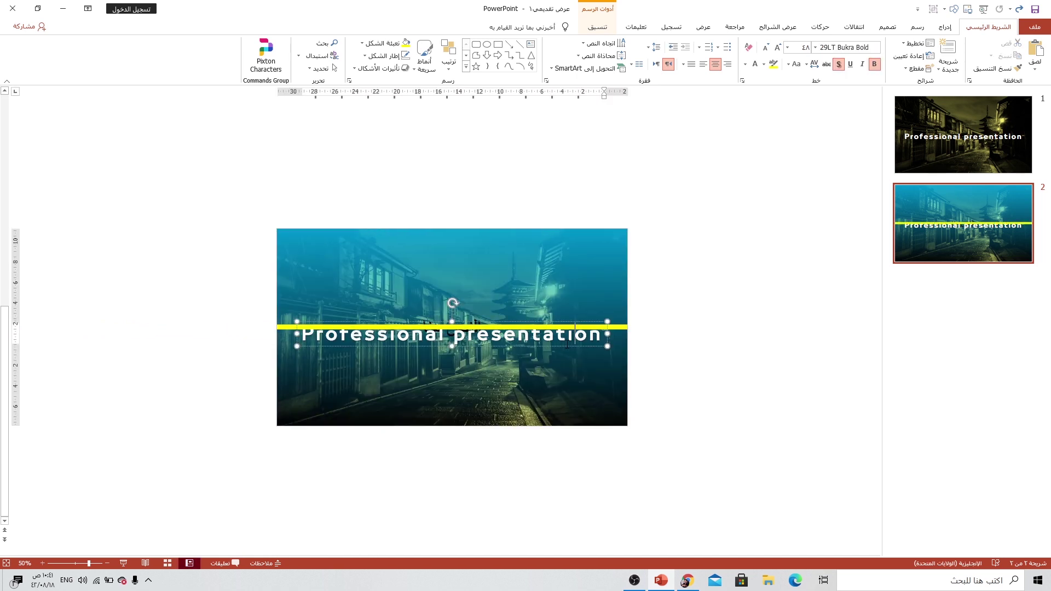
click(745, 64)
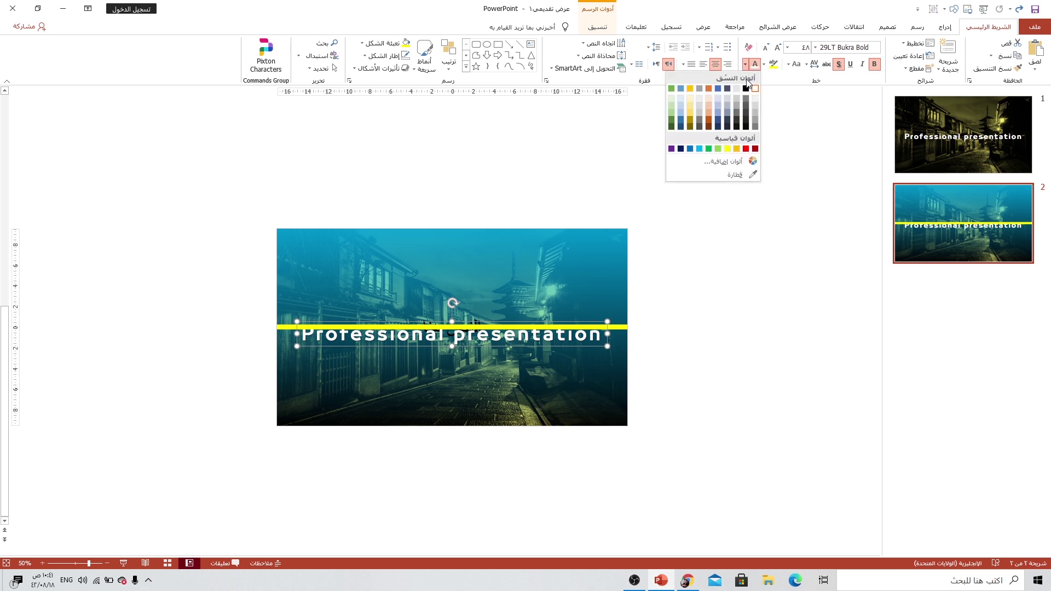
click(727, 148)
click(765, 48)
click(765, 48)
click(765, 48)
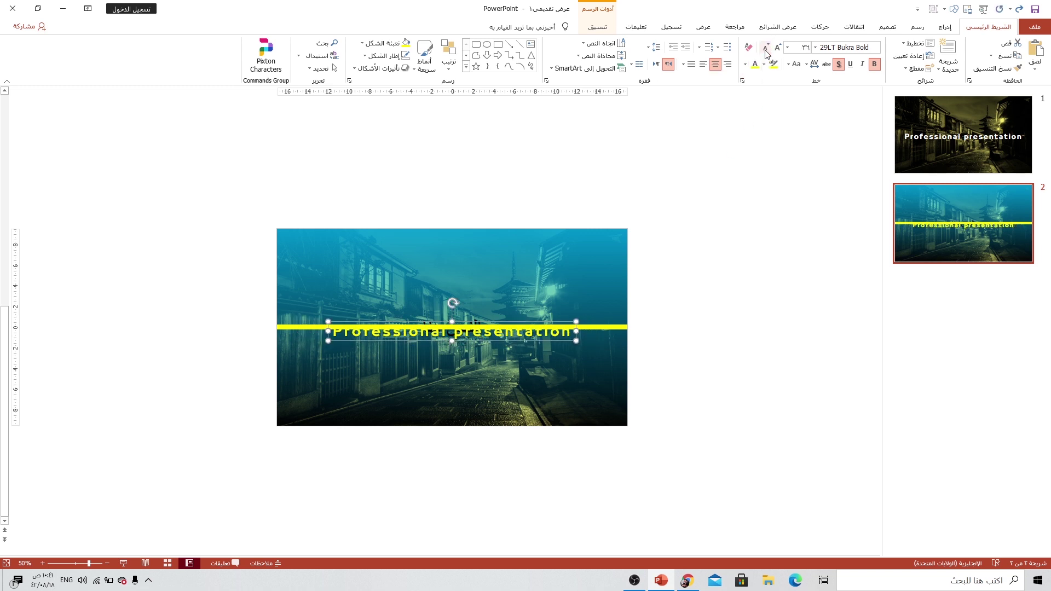
click(765, 48)
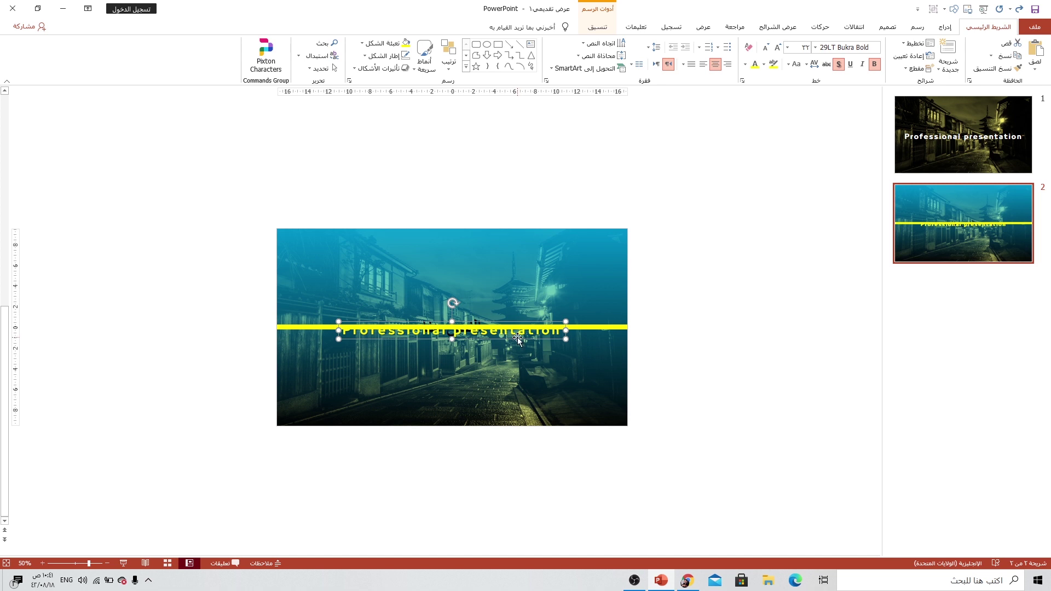
drag(517, 338, 517, 250)
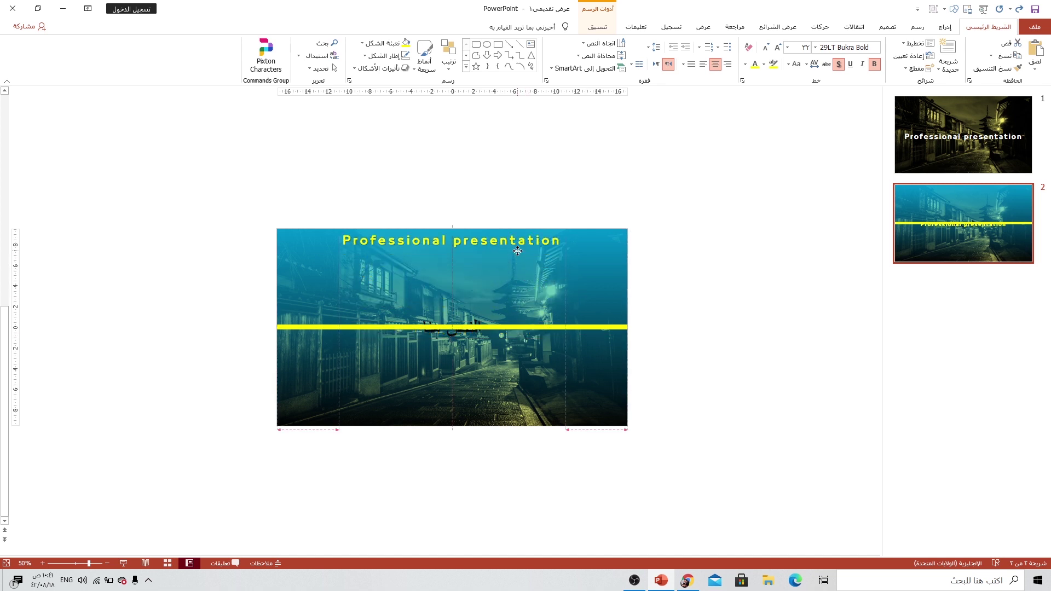
scroll(479, 294, up, 3)
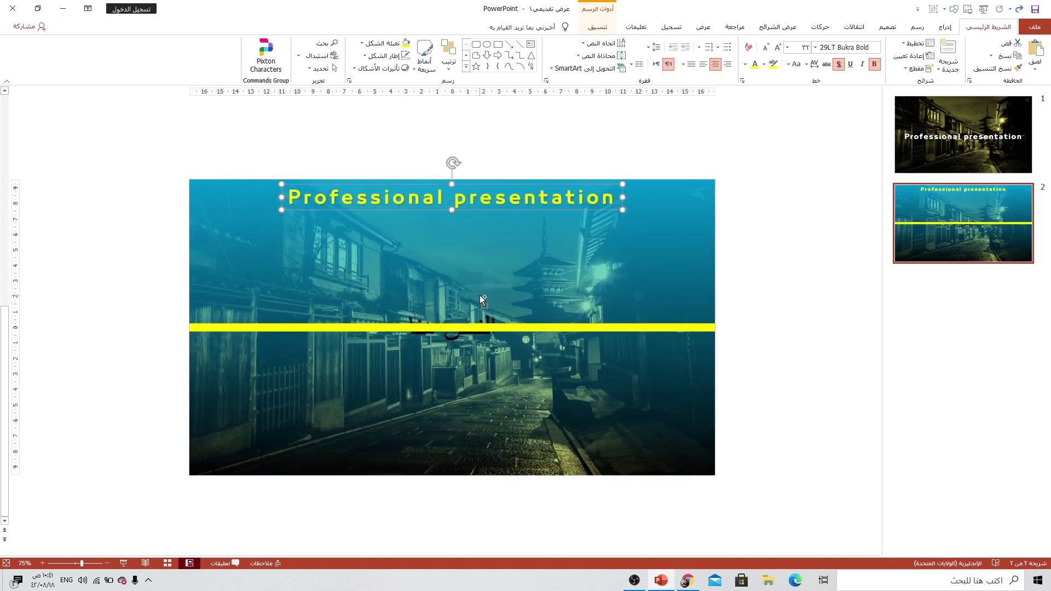
- Delete the leftover Arabic text box from the yellow bar
click(476, 327)
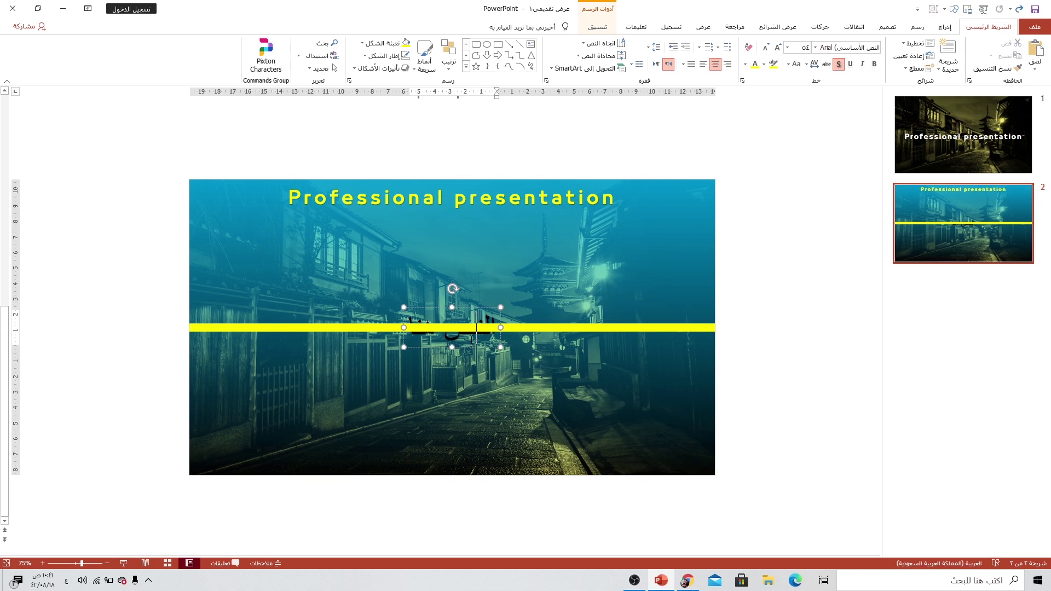
click(490, 309)
key(Delete)
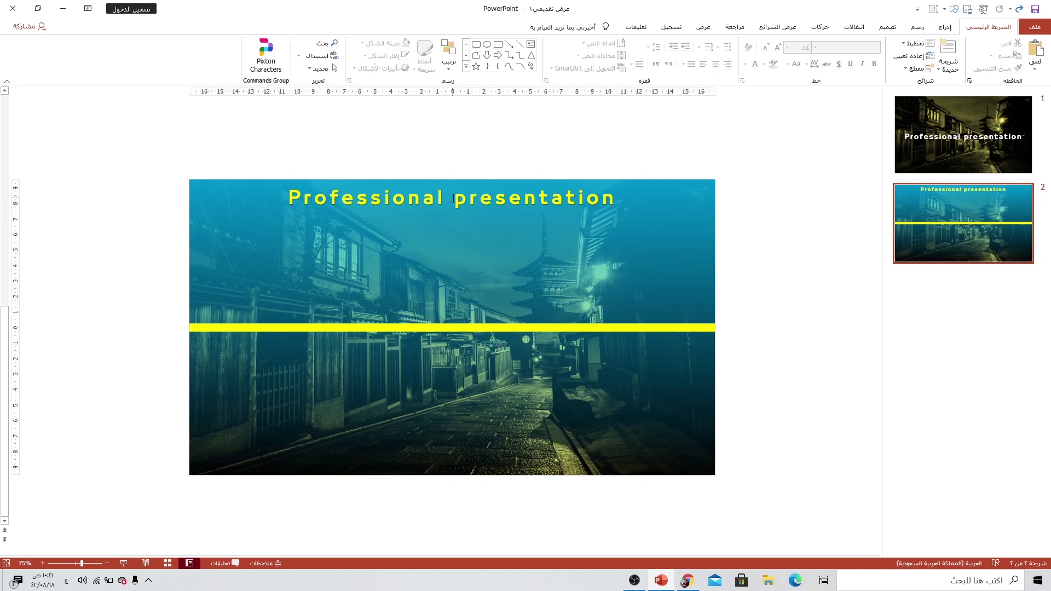
click(547, 327)
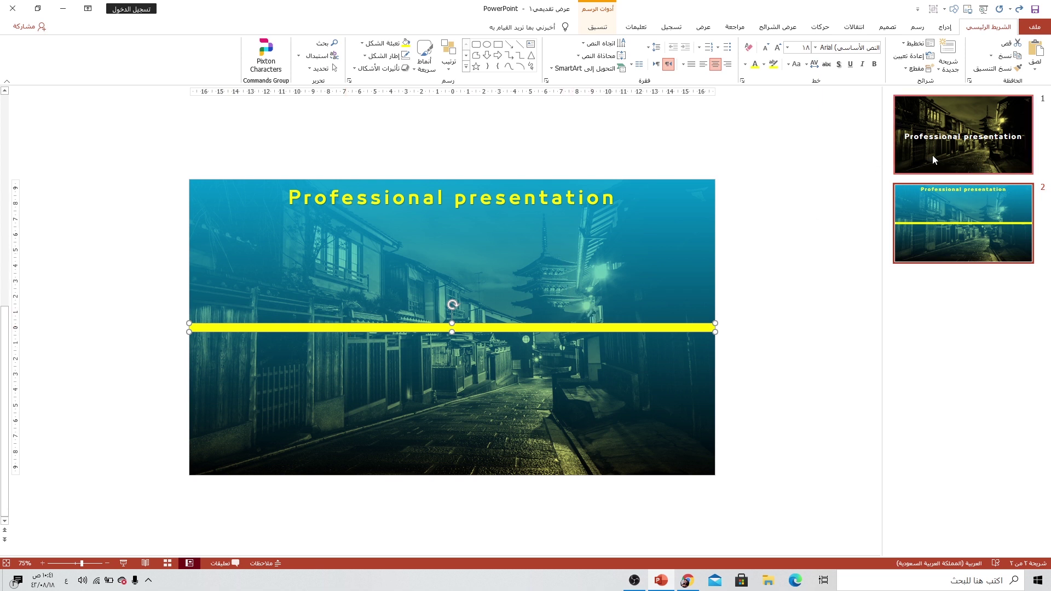
- Apply the Morph transition to slide 2 and preview the show from slide 1 to slide 2
click(849, 29)
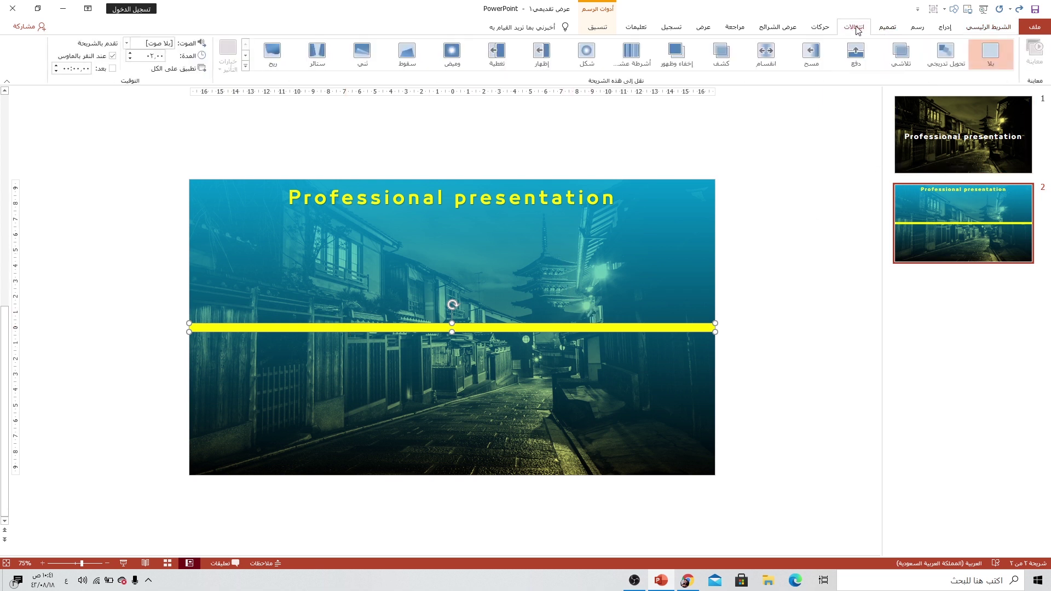
click(938, 57)
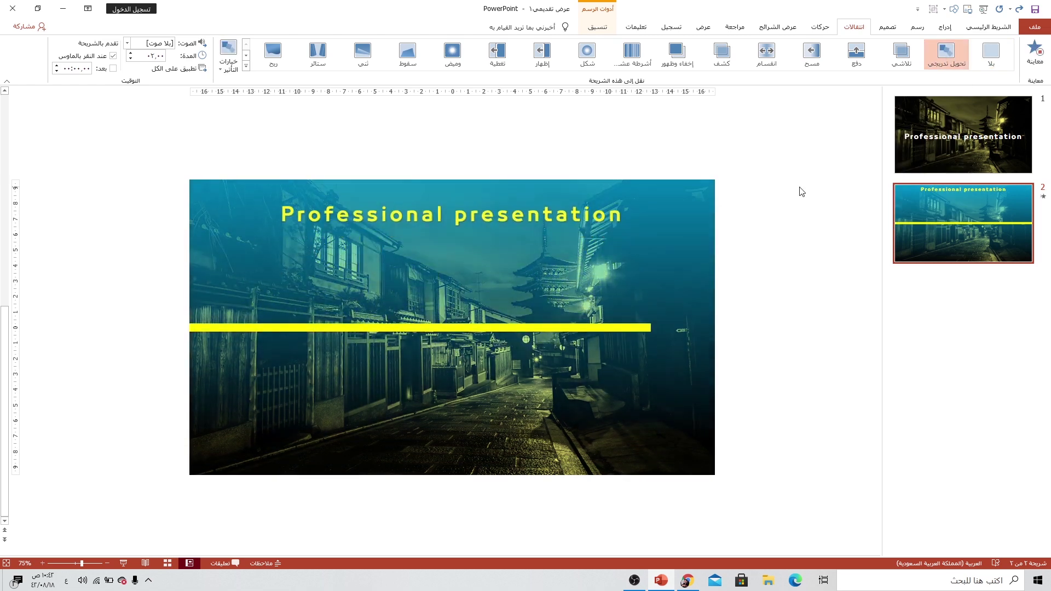
click(942, 155)
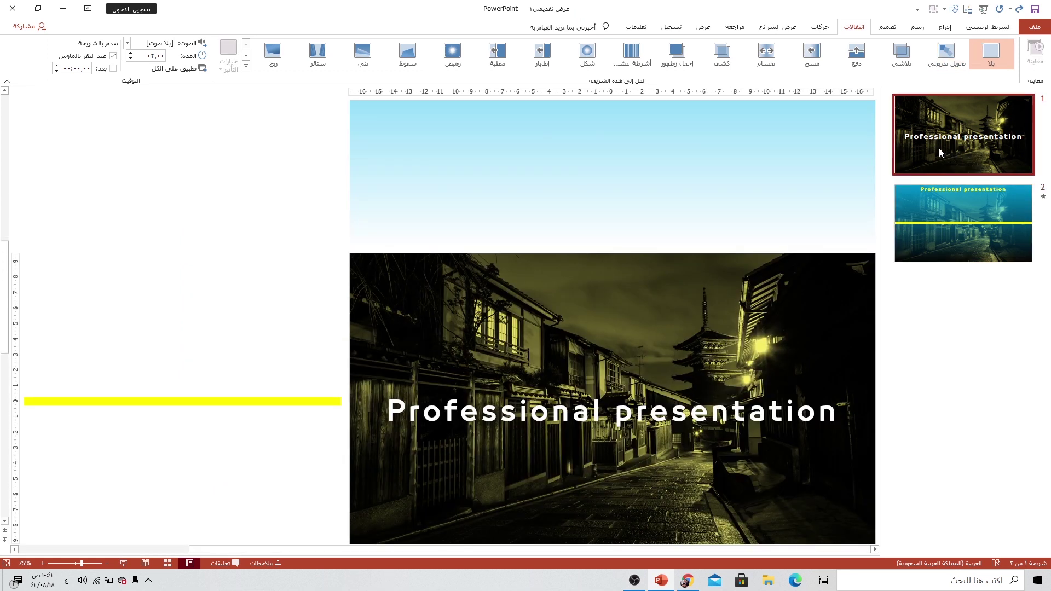
click(123, 564)
click(530, 272)
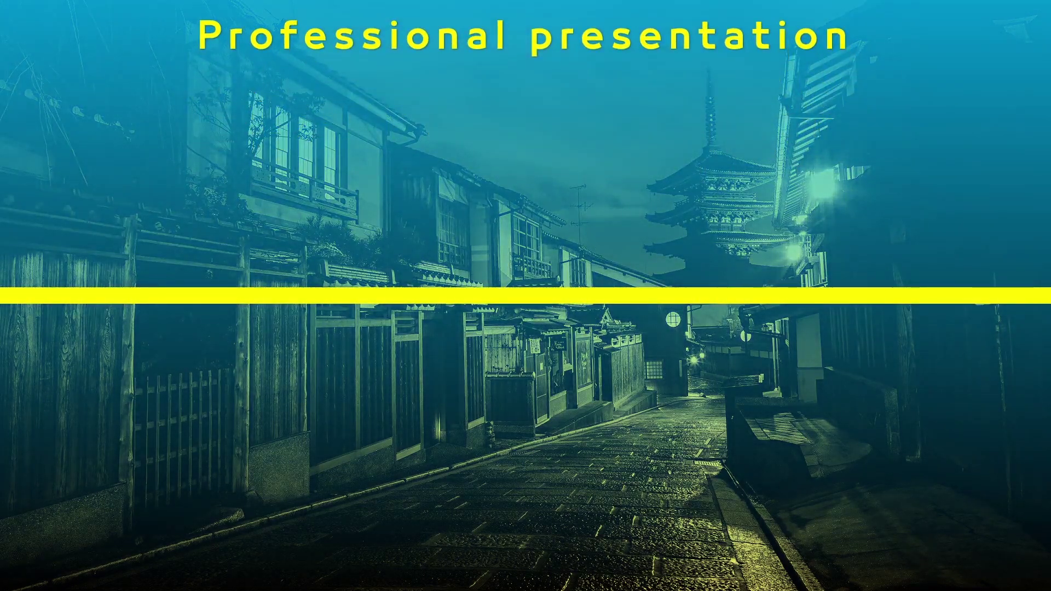
key(Escape)
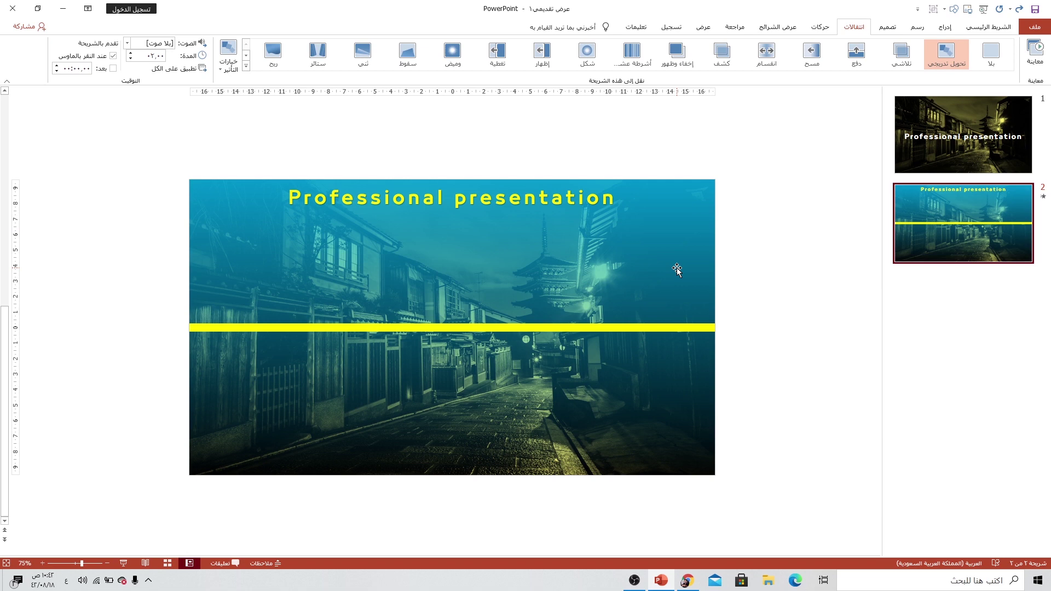
- Draw a small circle on the yellow bar and give it a yellow fill and outline
click(945, 27)
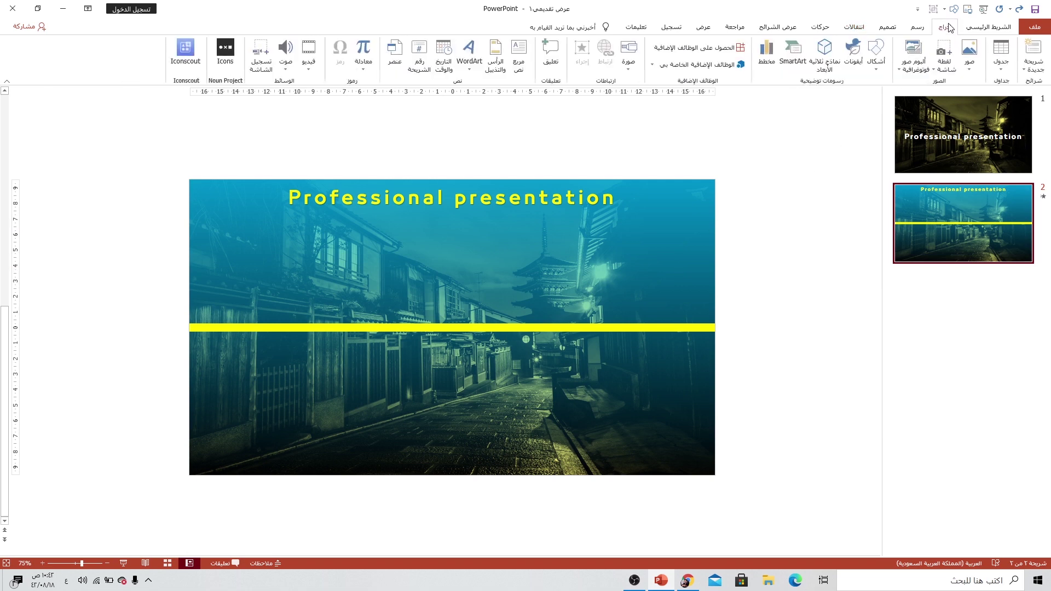
click(876, 60)
click(838, 92)
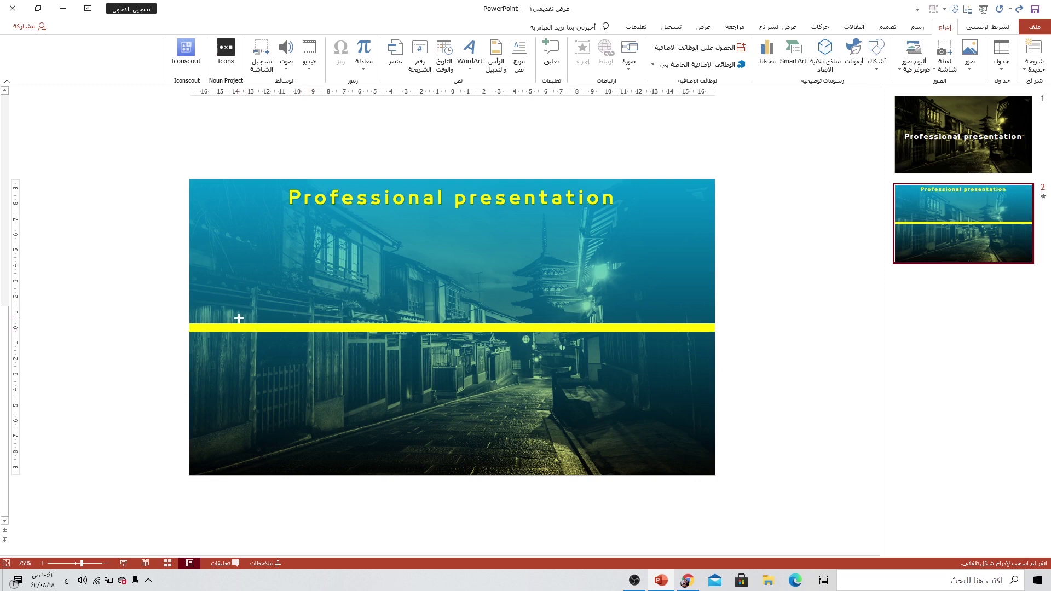
drag(238, 318, 261, 340)
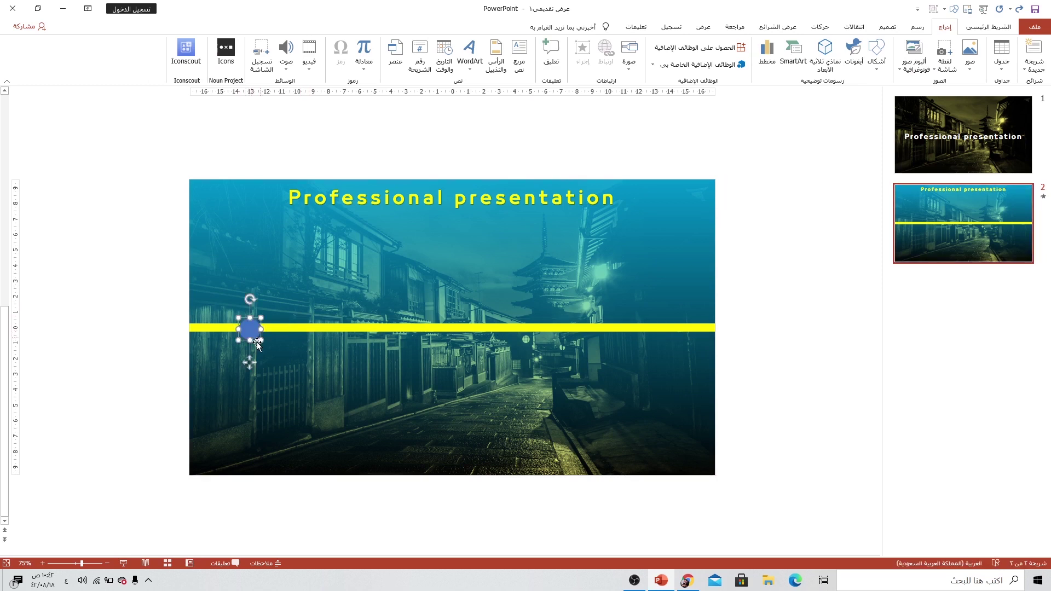
click(645, 60)
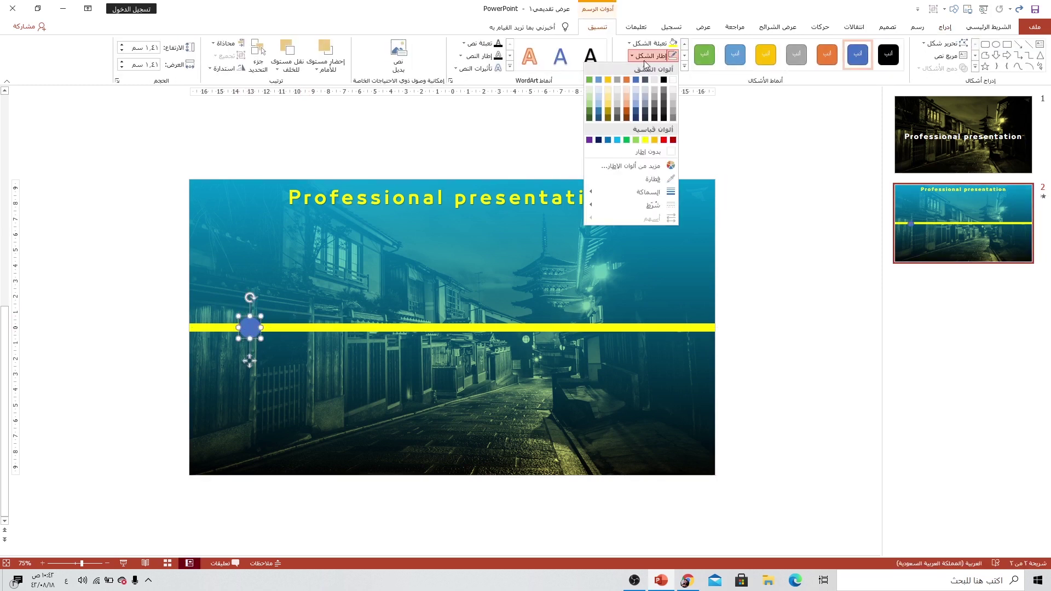
click(651, 152)
click(672, 43)
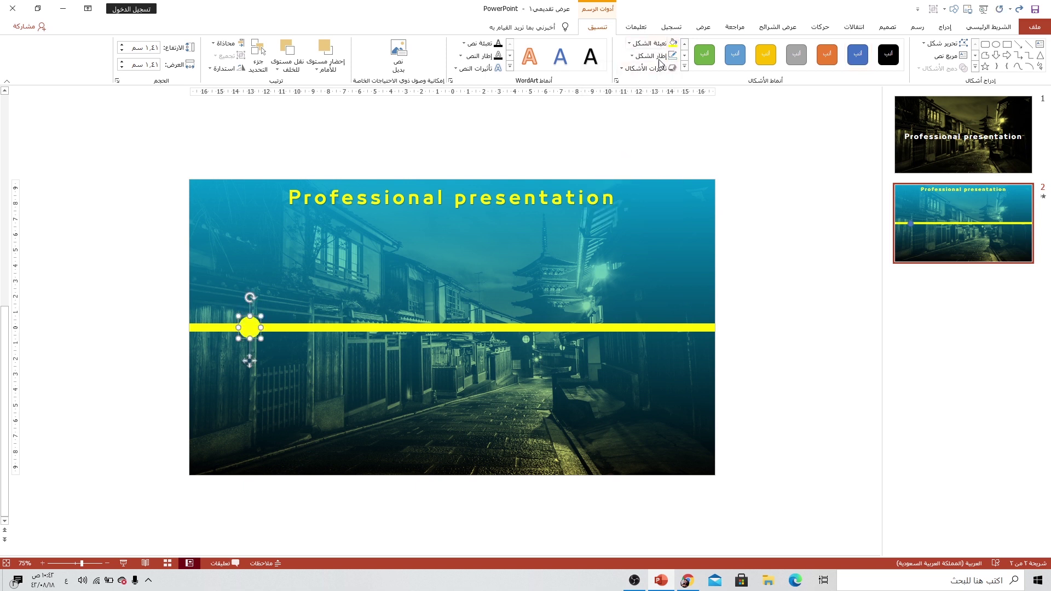
click(651, 43)
mouse_move(648, 192)
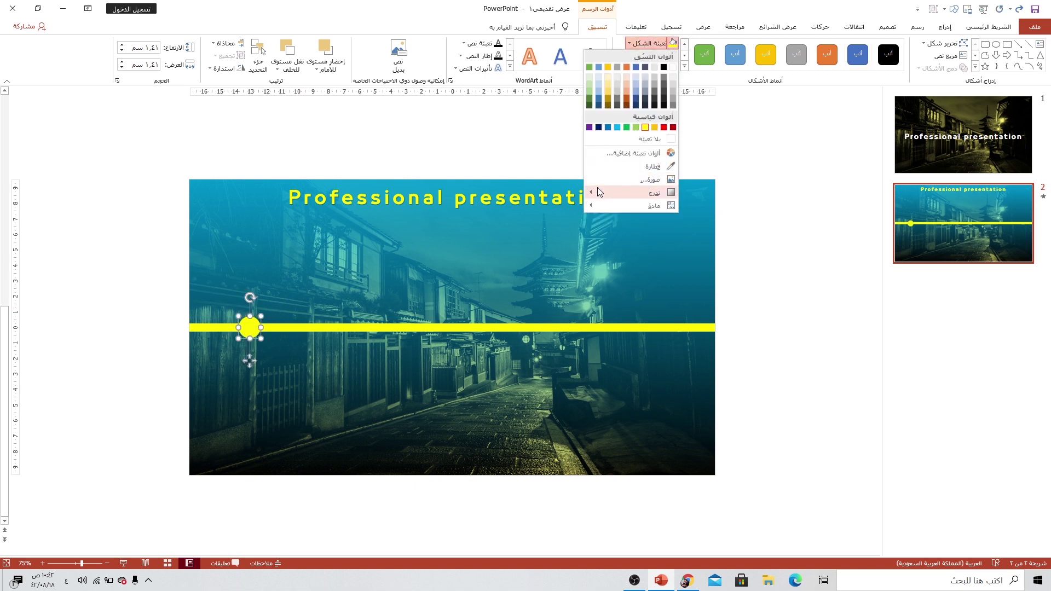
click(547, 354)
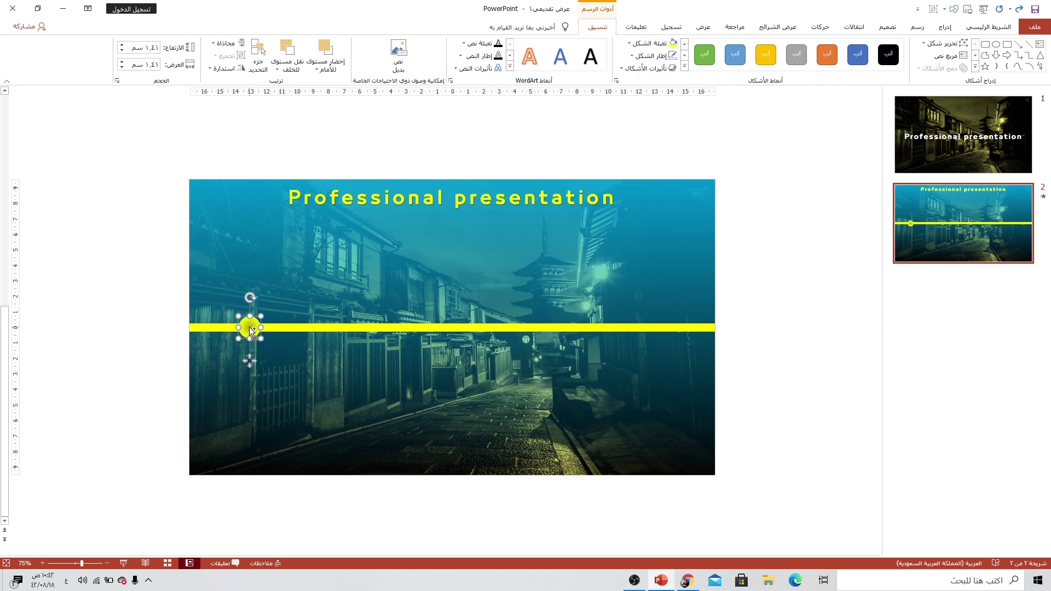
key(ctrl+z)
- Stack copies of the circle, align them middle, and drag them onto the bar's left end
drag(248, 331, 139, 330)
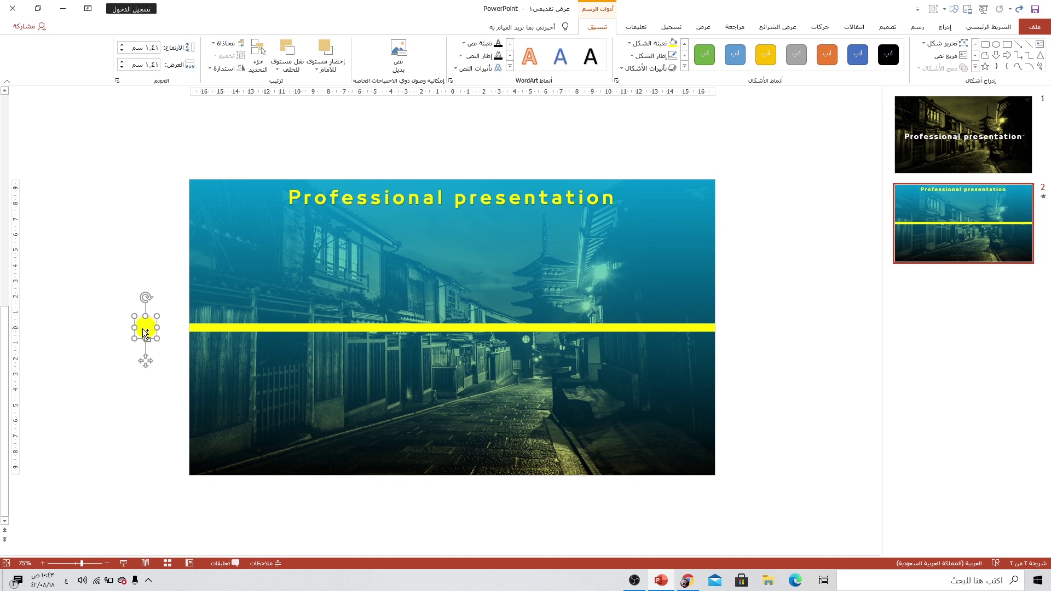
drag(143, 330, 142, 361)
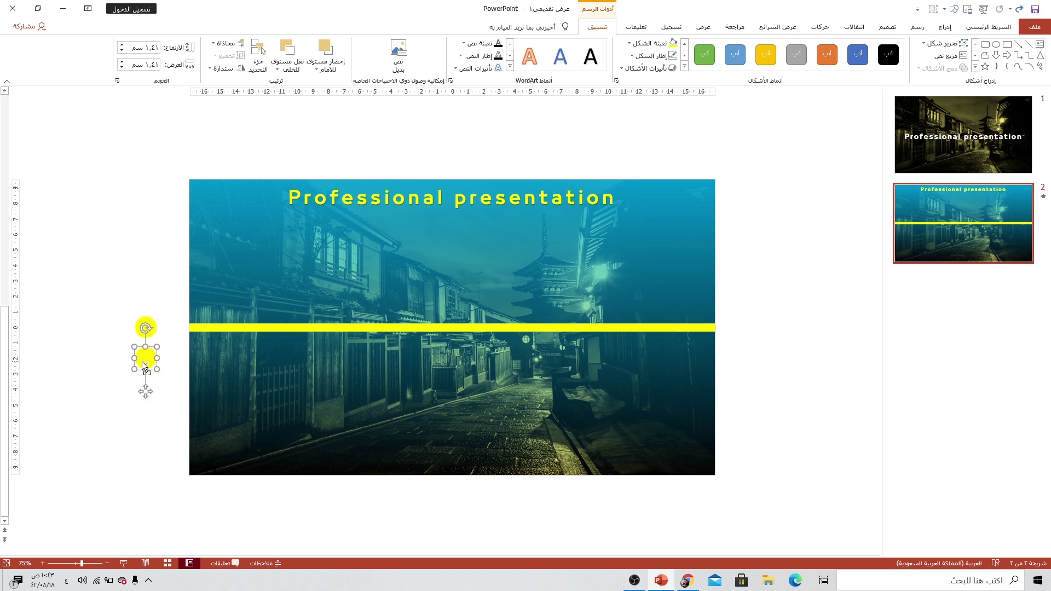
key(ctrl+d)
key(ctrl+d)
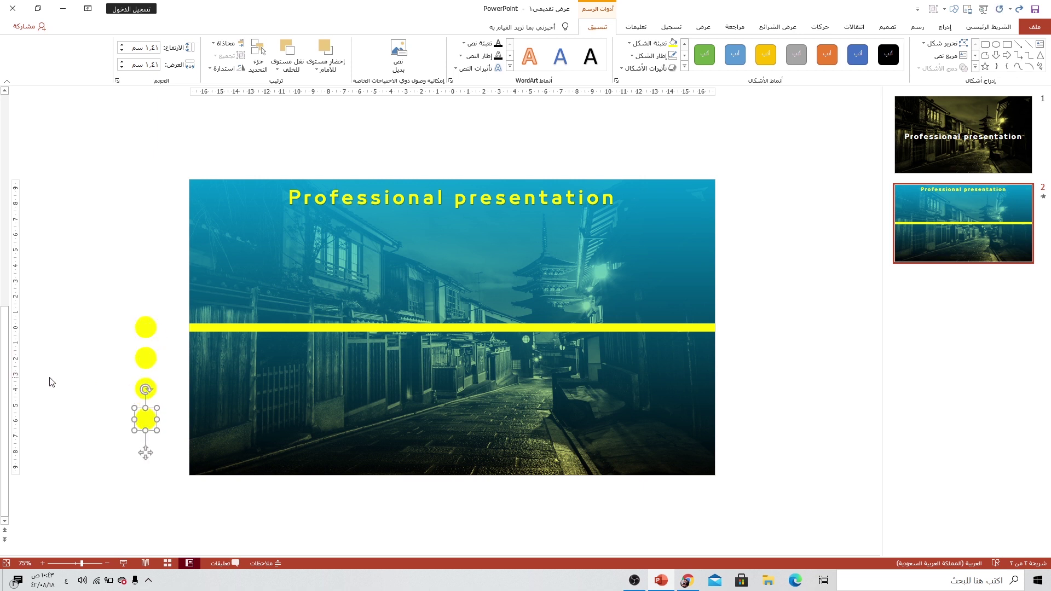
key(ctrl+d)
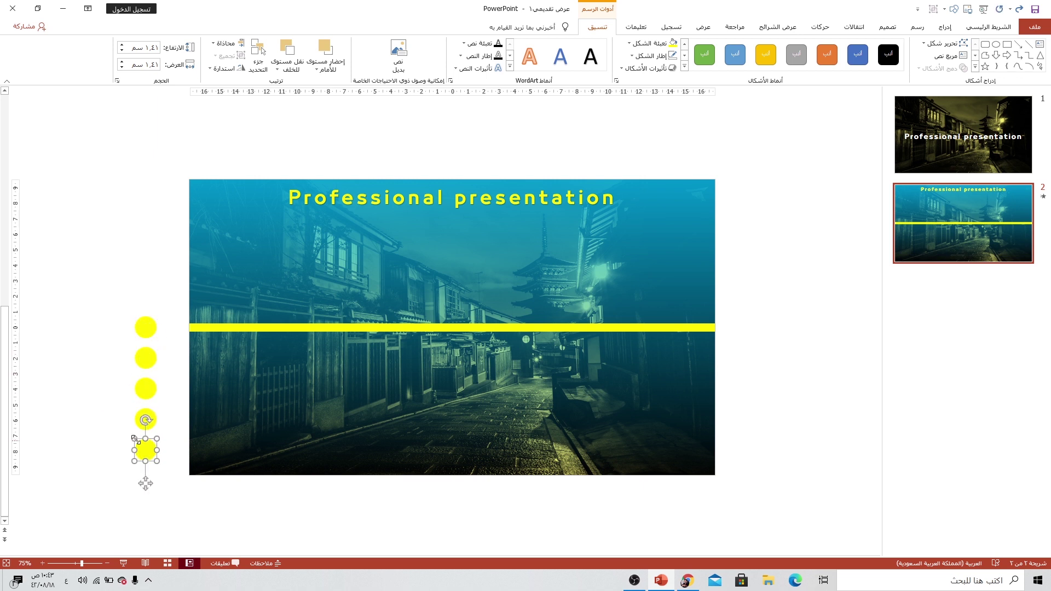
drag(107, 302, 169, 481)
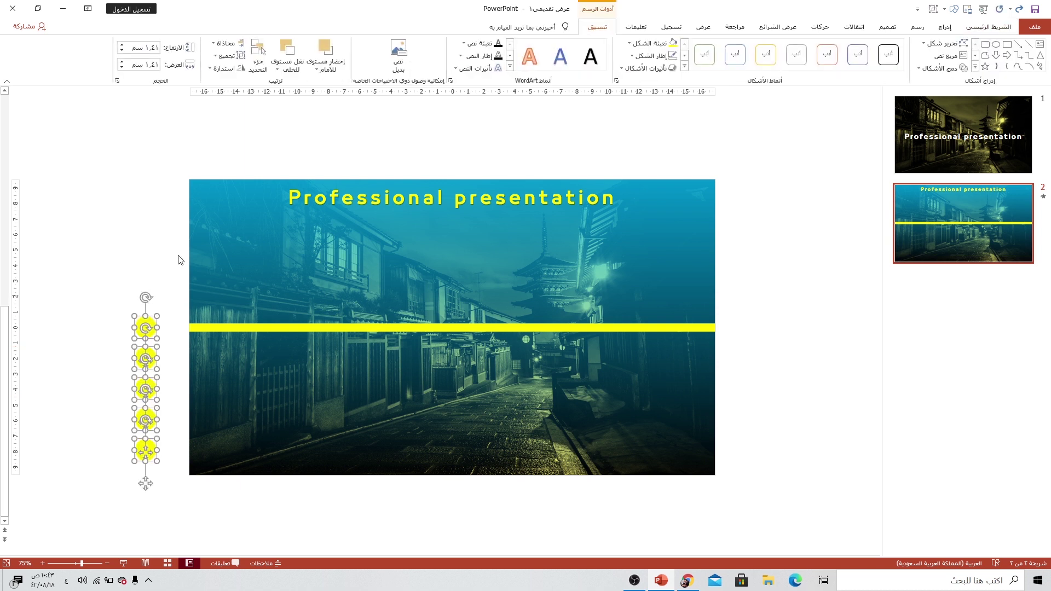
click(218, 44)
click(219, 43)
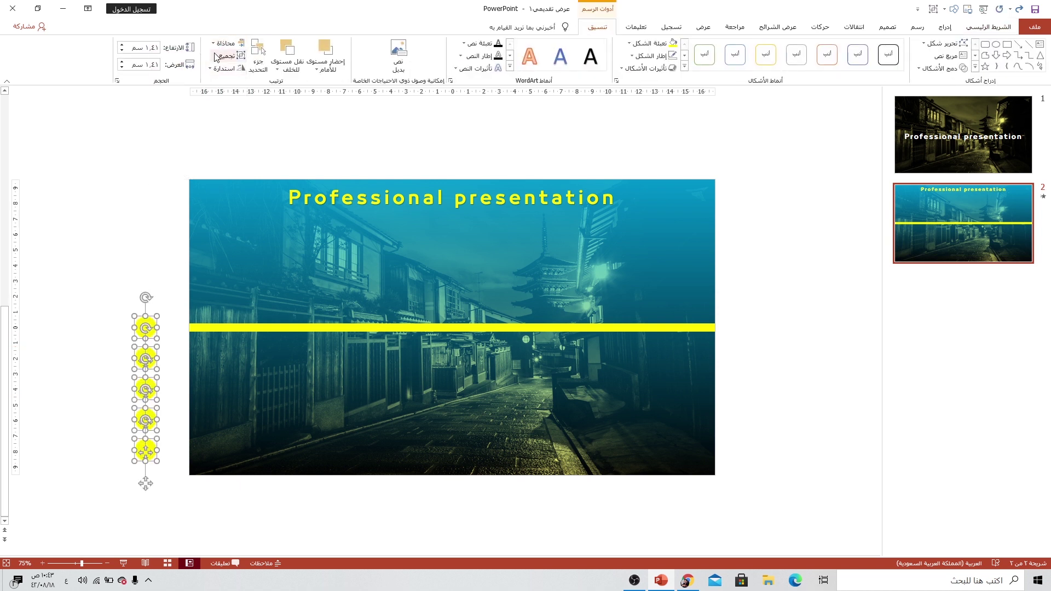
click(218, 45)
click(198, 111)
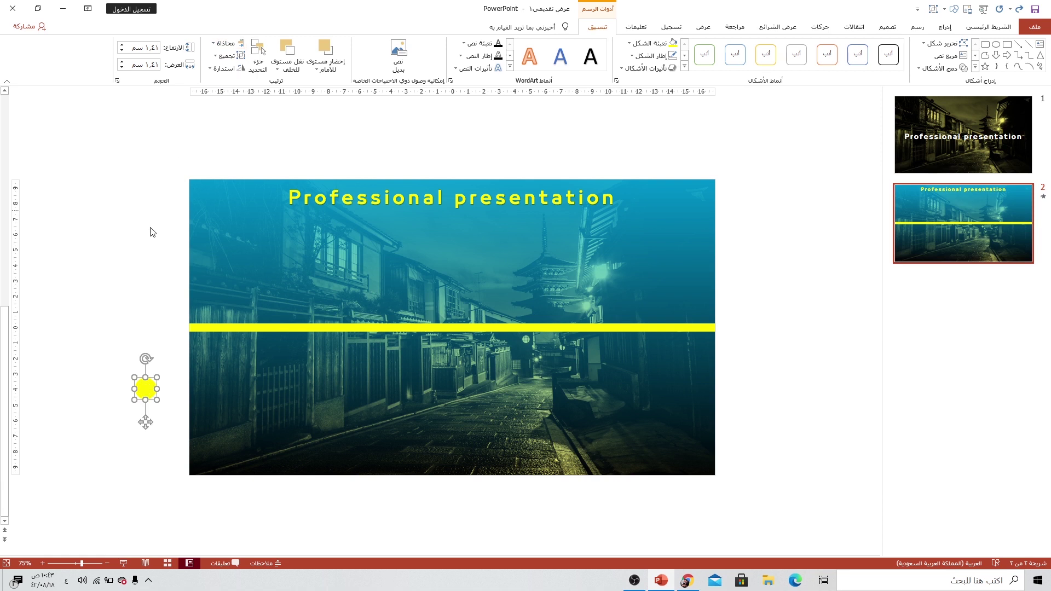
mouse_move(146, 423)
mouse_down()
mouse_move(155, 364)
mouse_move(198, 364)
mouse_move(166, 361)
mouse_up()
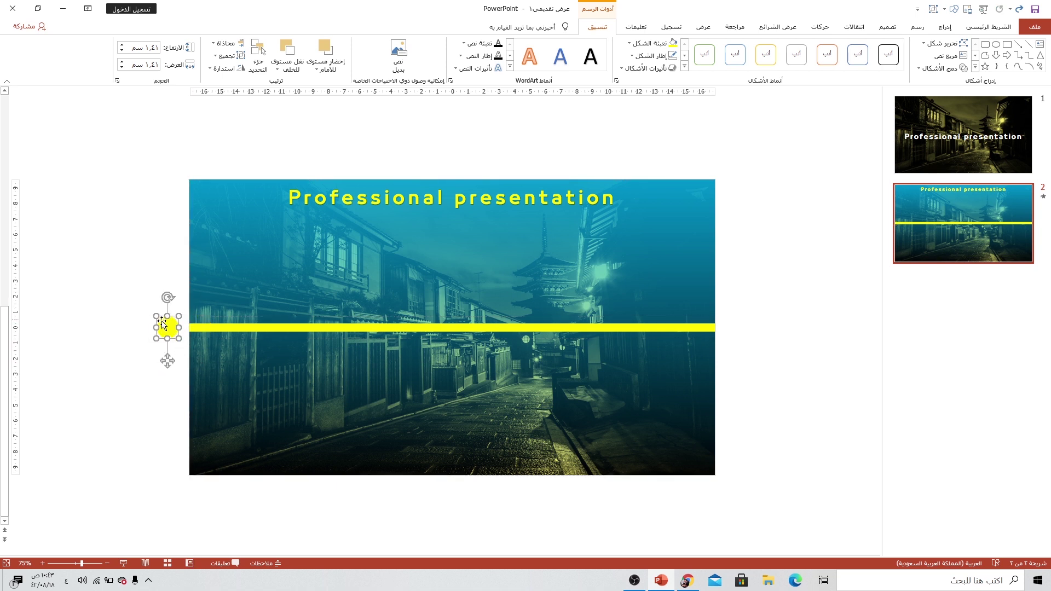
- Draw a rounded-rectangle pill above the slide
click(937, 27)
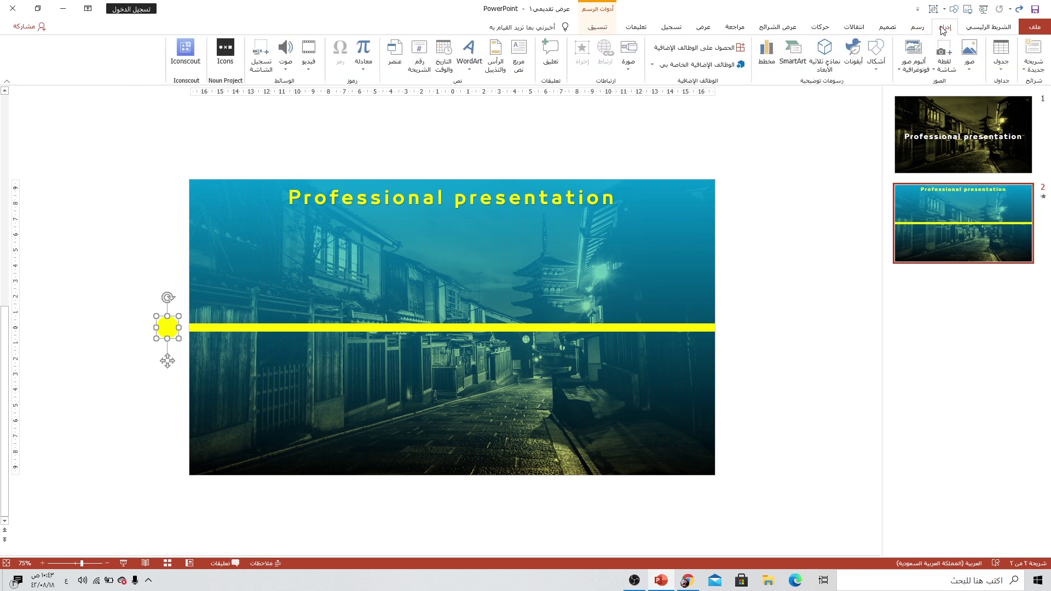
click(878, 70)
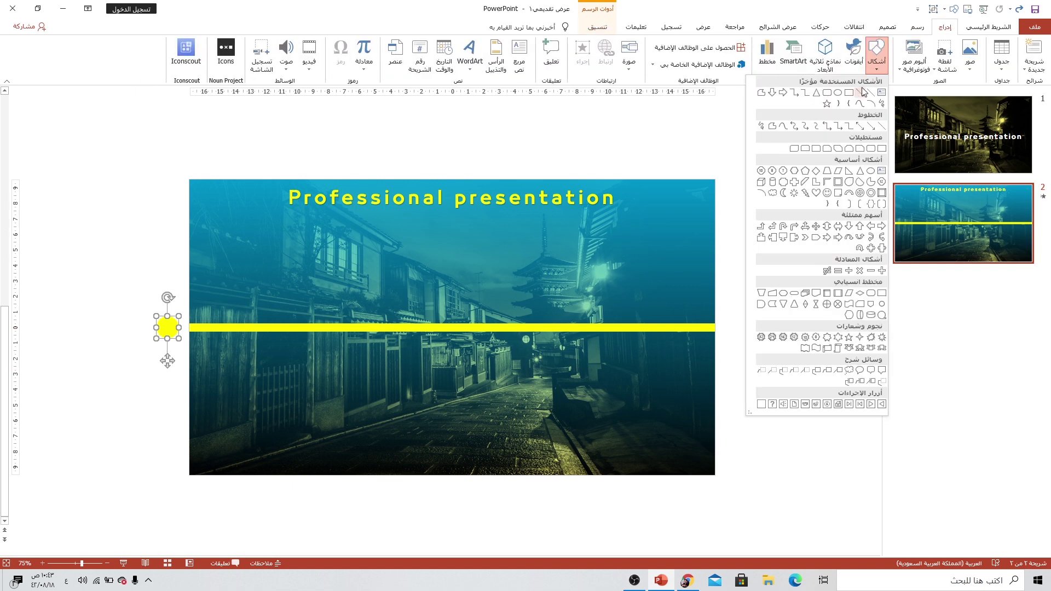
click(827, 92)
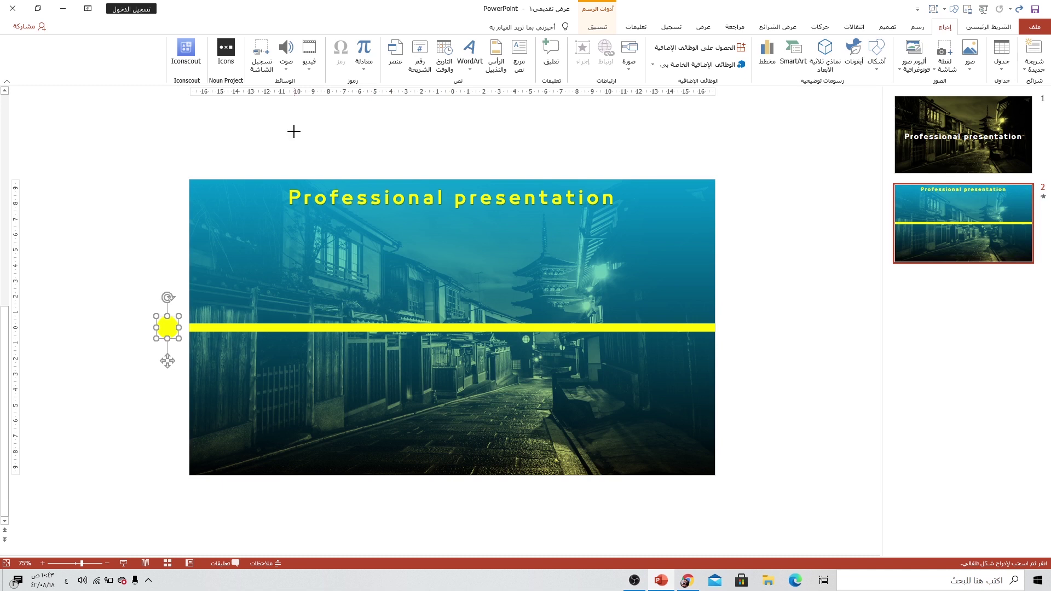
drag(293, 131, 376, 165)
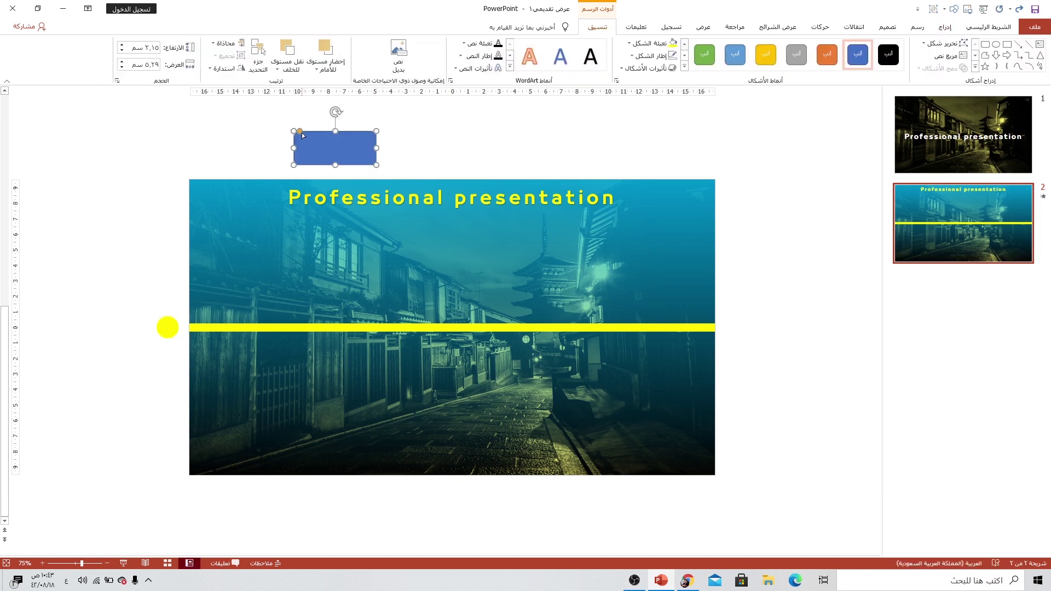
mouse_move(299, 132)
mouse_down()
mouse_move(310, 131)
mouse_move(298, 137)
mouse_up()
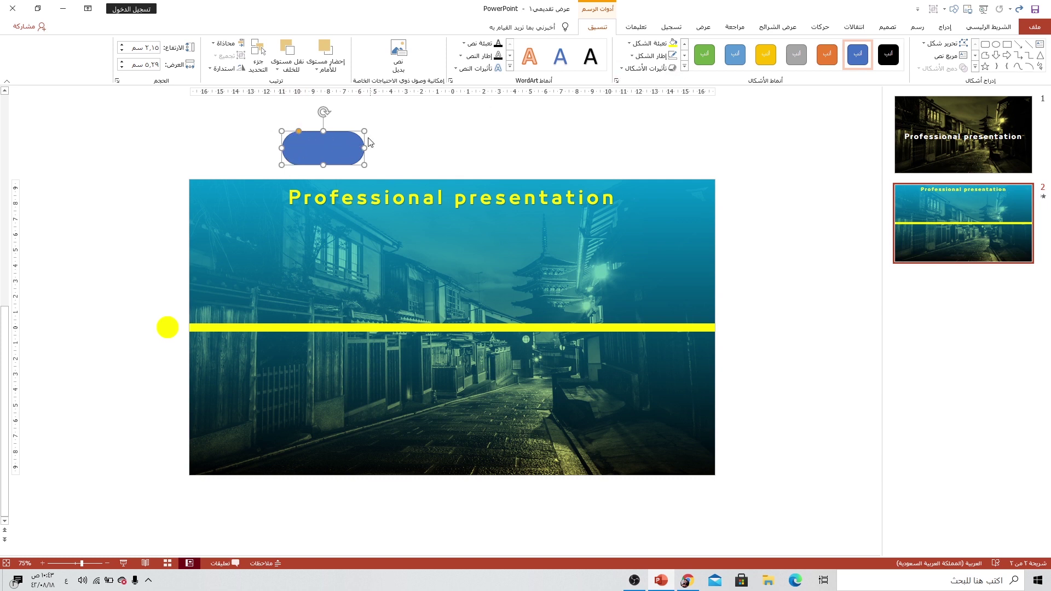
- Give the pill the yellow Intense Effect style, nudge it right, and label it 2018
click(684, 67)
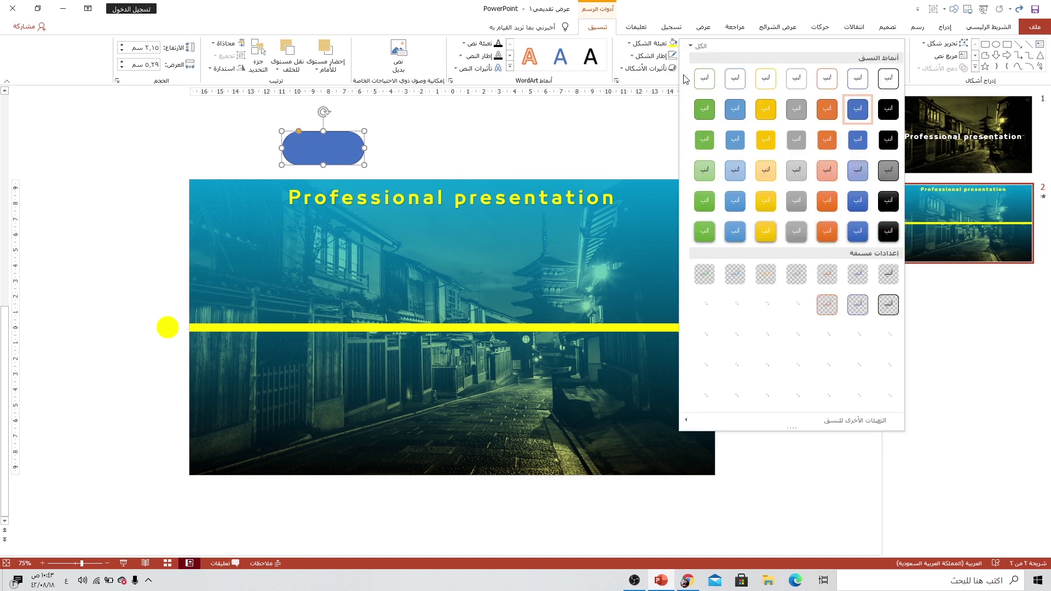
click(766, 233)
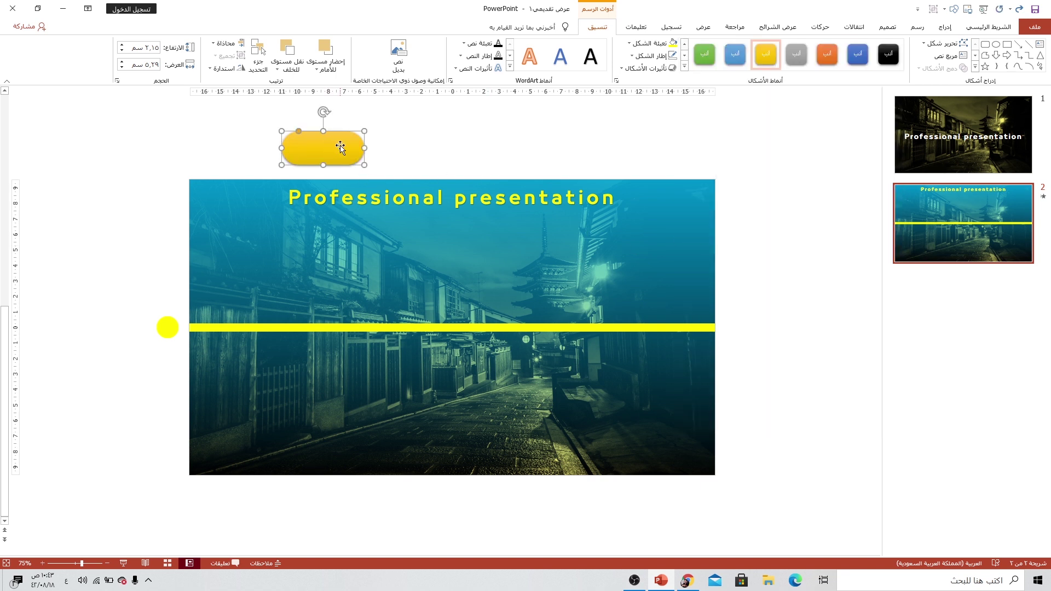
drag(328, 143, 353, 153)
click(366, 153)
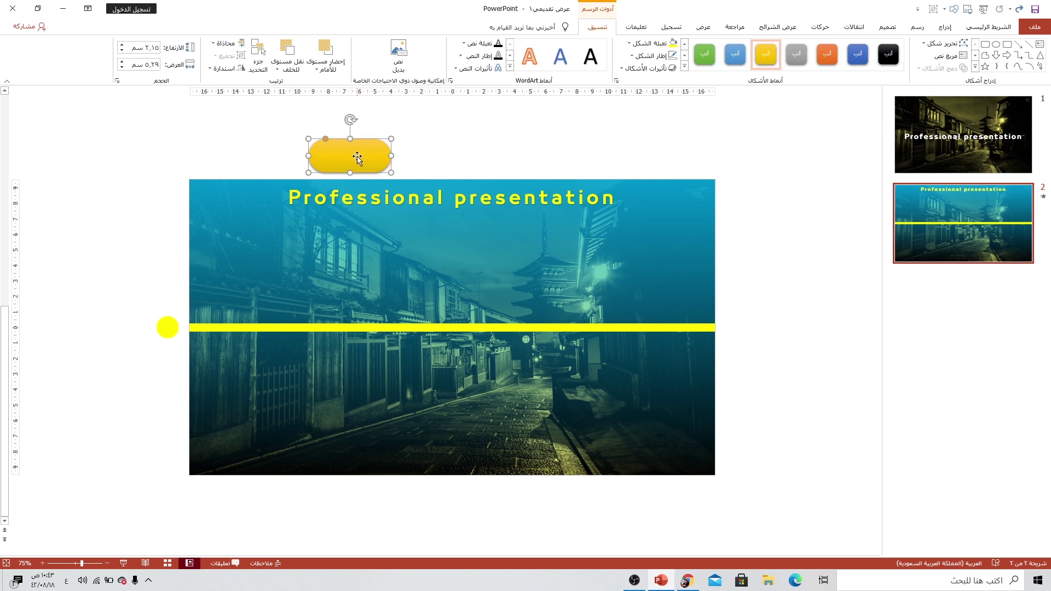
text(٢٠)
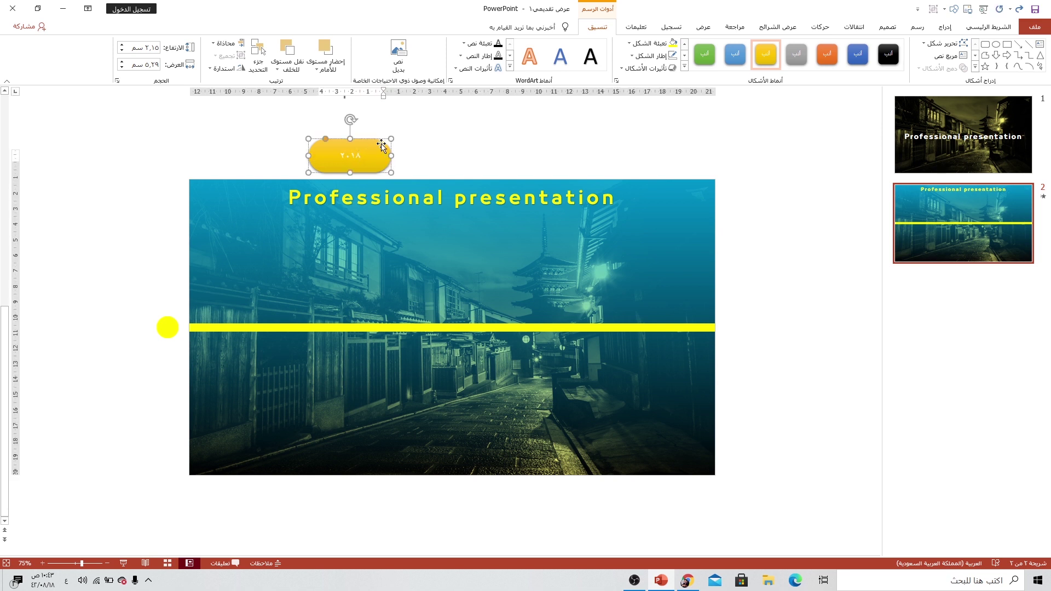
text(١٨)
key(alt+shift)
text(2018)
key(Escape)
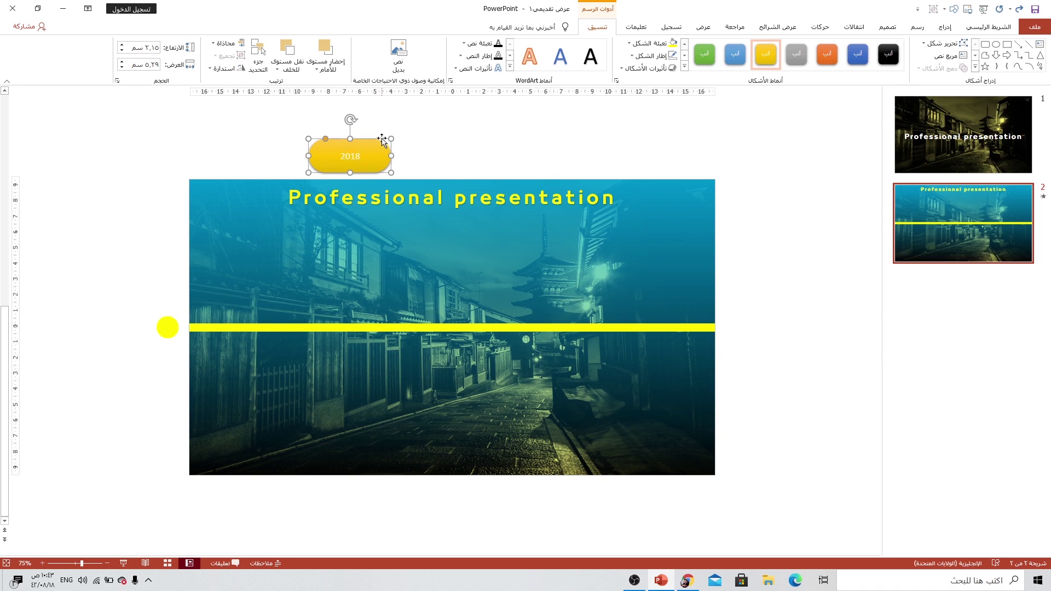
- Format the 2018 label as dark orange, bold 29LT Bukra Bold at size 36
click(989, 27)
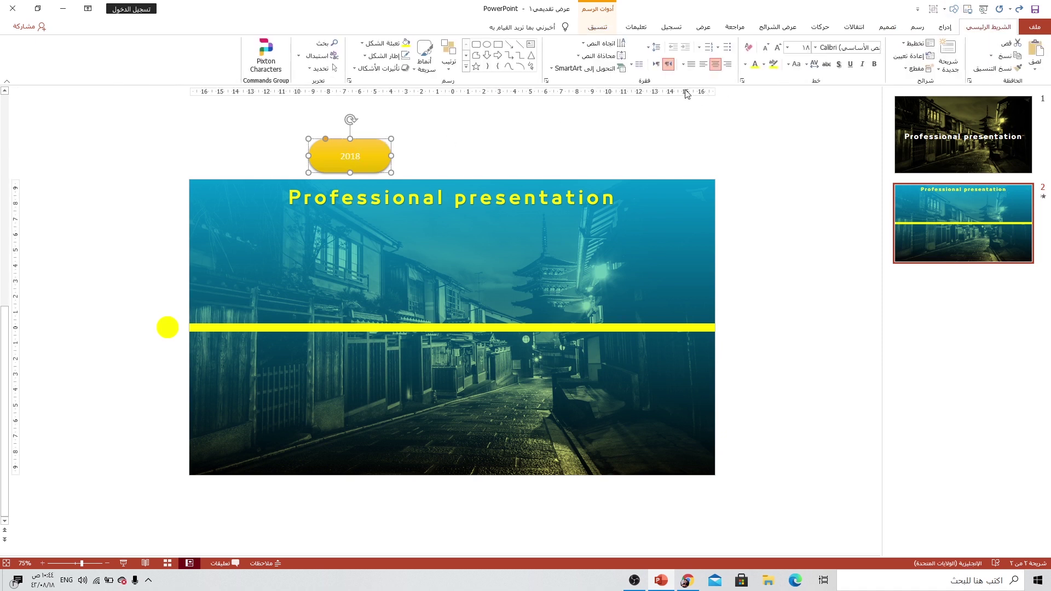
click(745, 64)
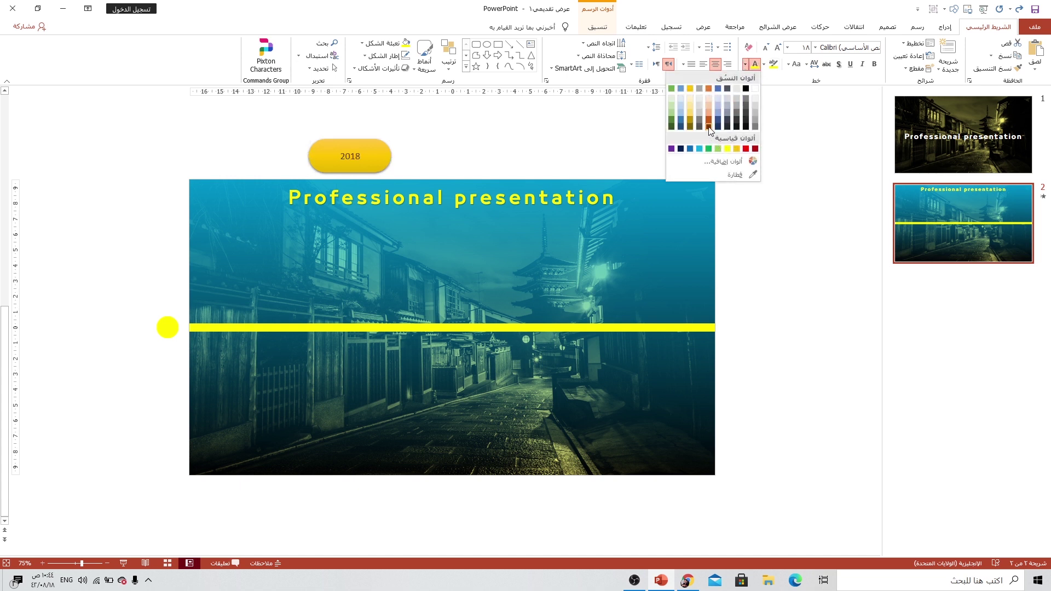
click(709, 126)
click(778, 47)
click(778, 47)
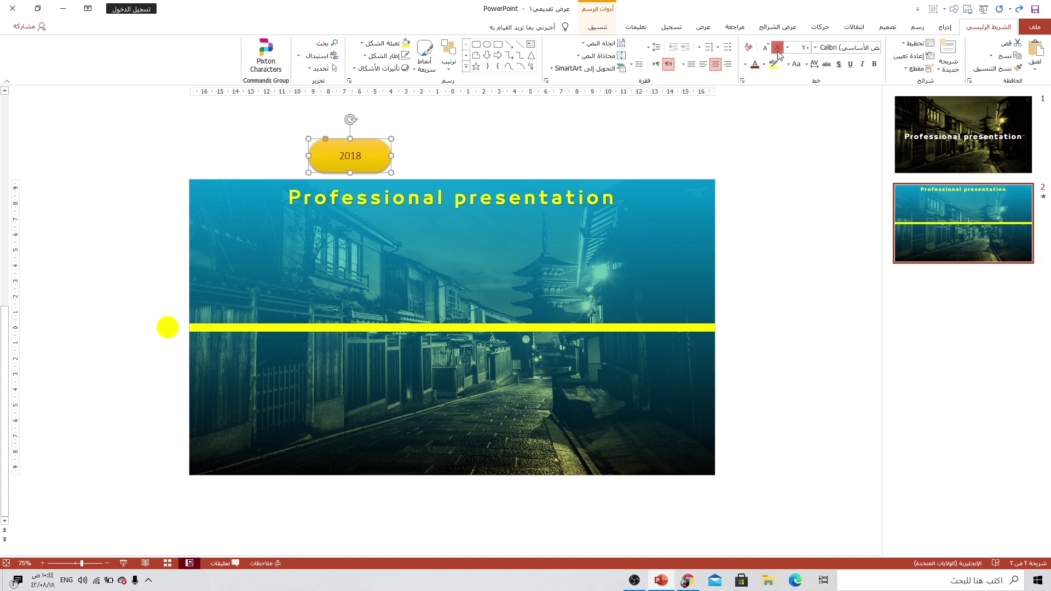
click(778, 47)
click(778, 47)
click(874, 64)
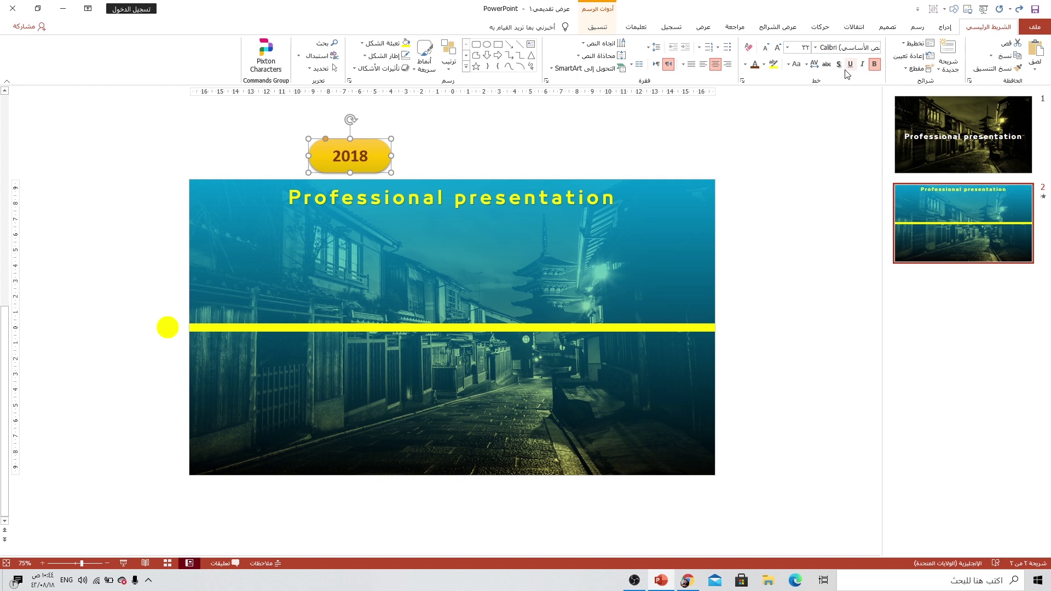
click(814, 47)
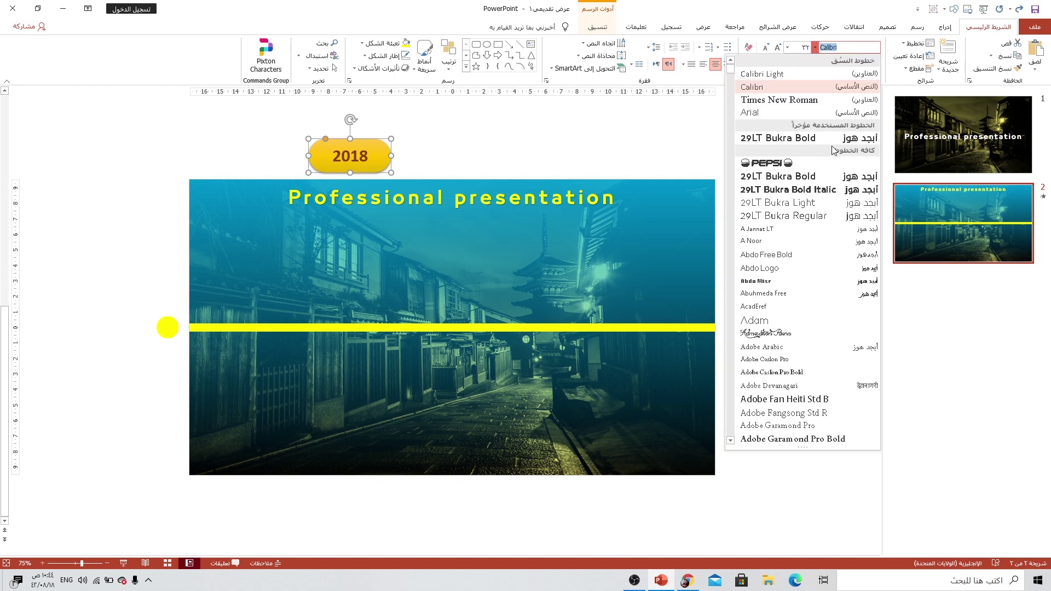
click(830, 176)
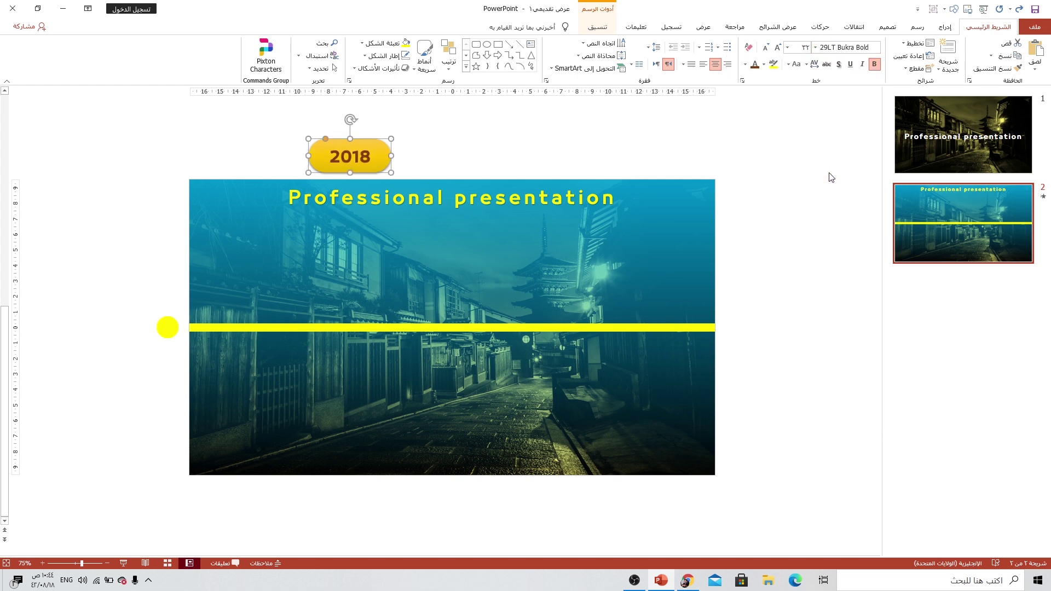
click(779, 48)
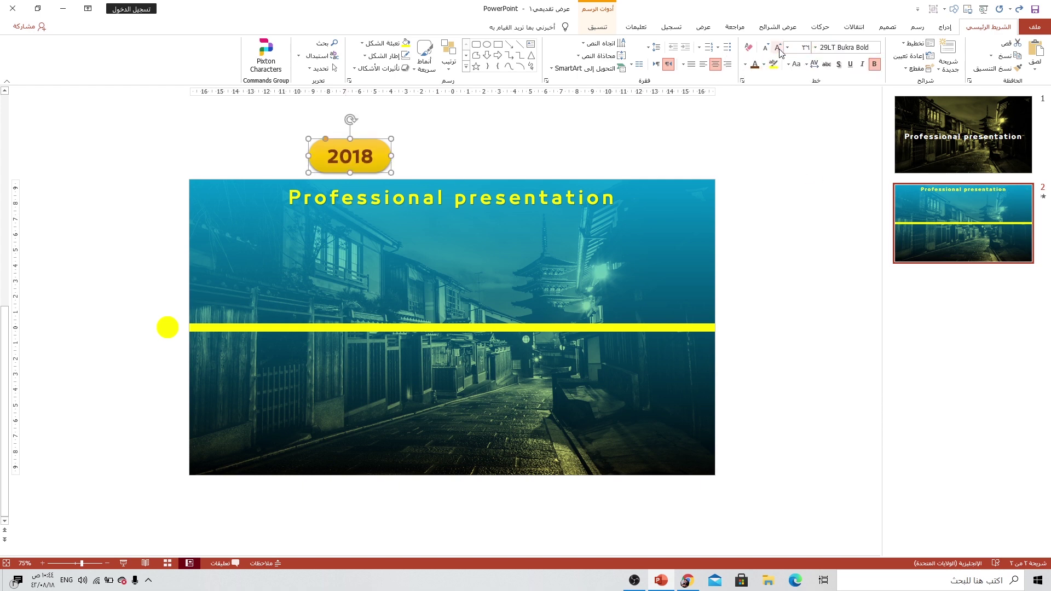
- Copy the 2018 pill to its right and relabel the copy 2019
click(374, 139)
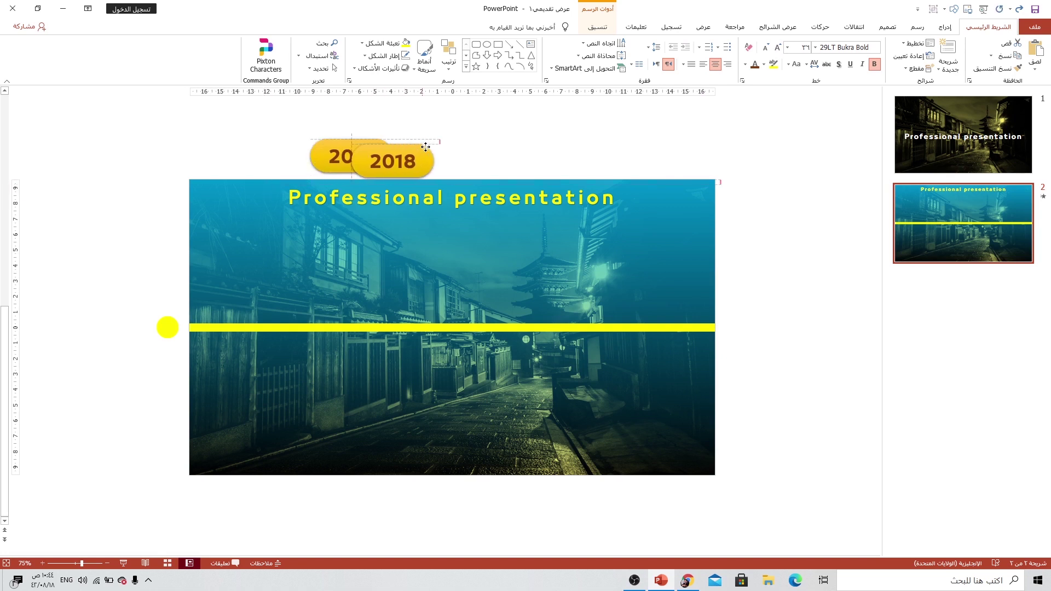
drag(378, 155, 477, 139)
click(463, 155)
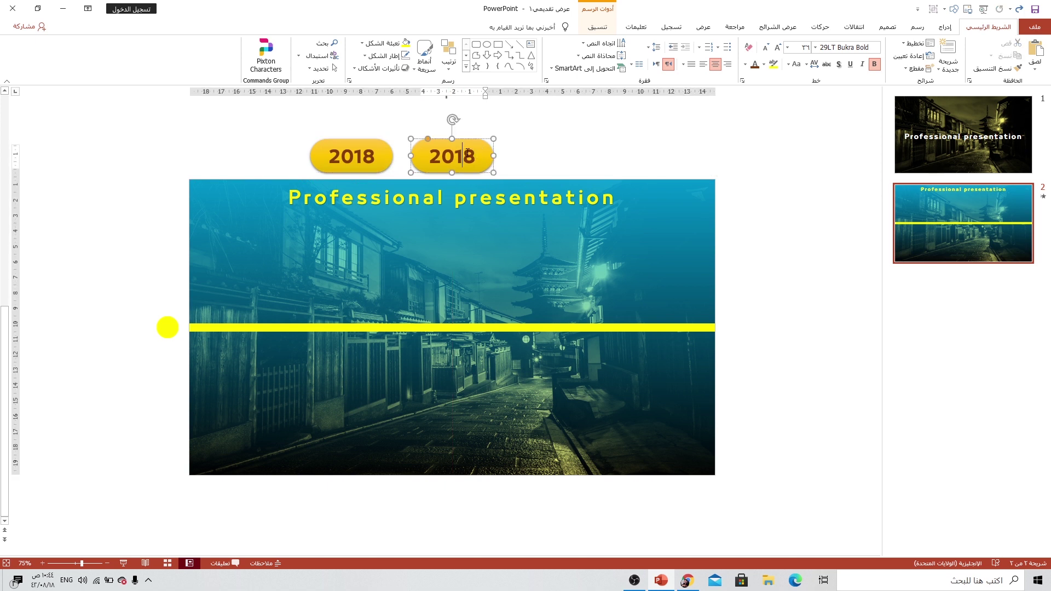
double_click(470, 153)
text(2)
text(019)
click(467, 143)
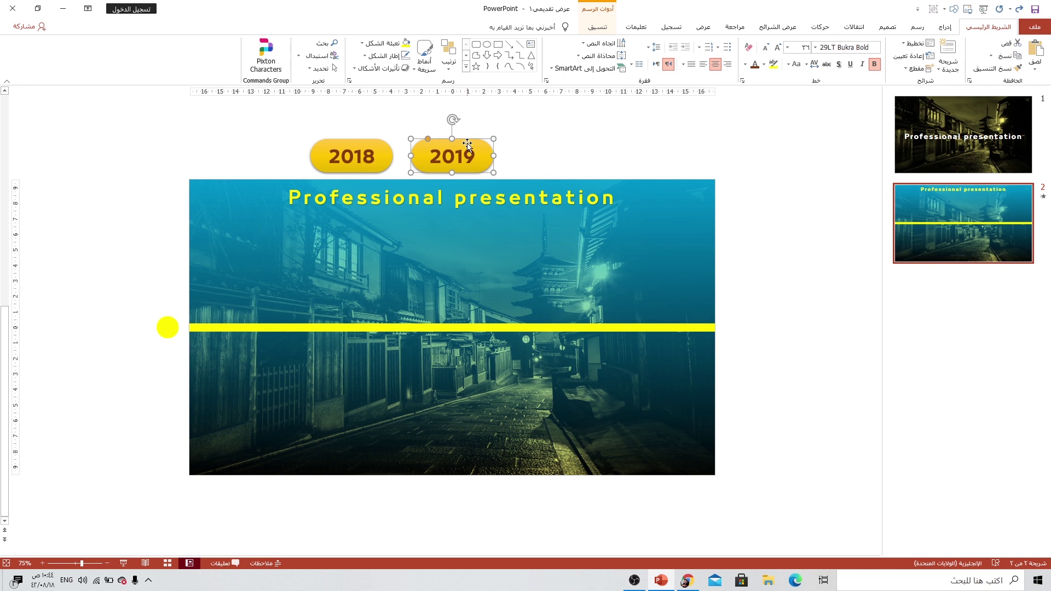
- Duplicate two more pills labelled 2020 and 2021, then select all four pills
key(ctrl+d)
double_click(553, 156)
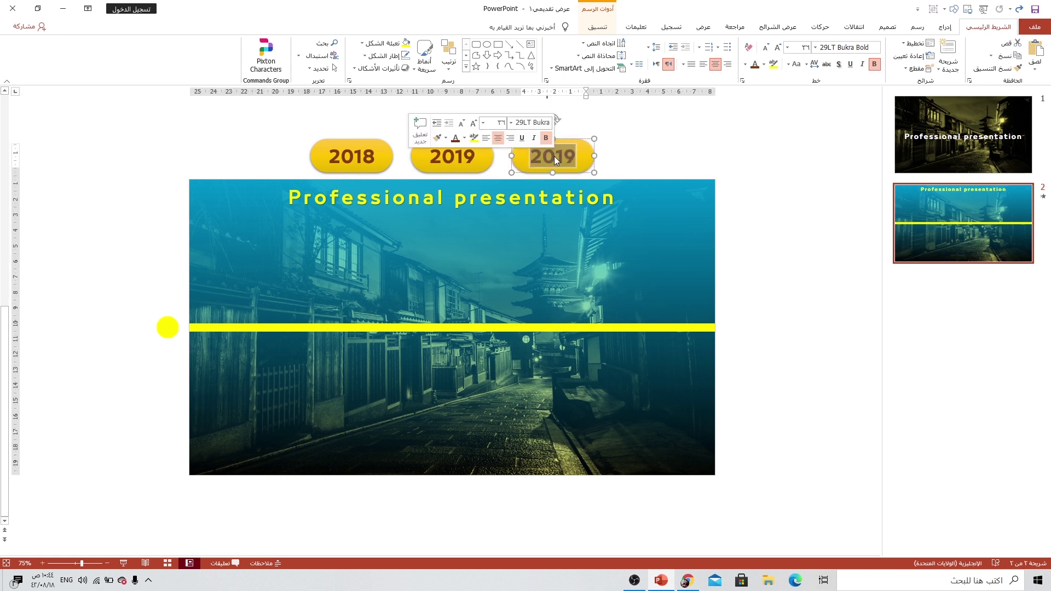
text(2020)
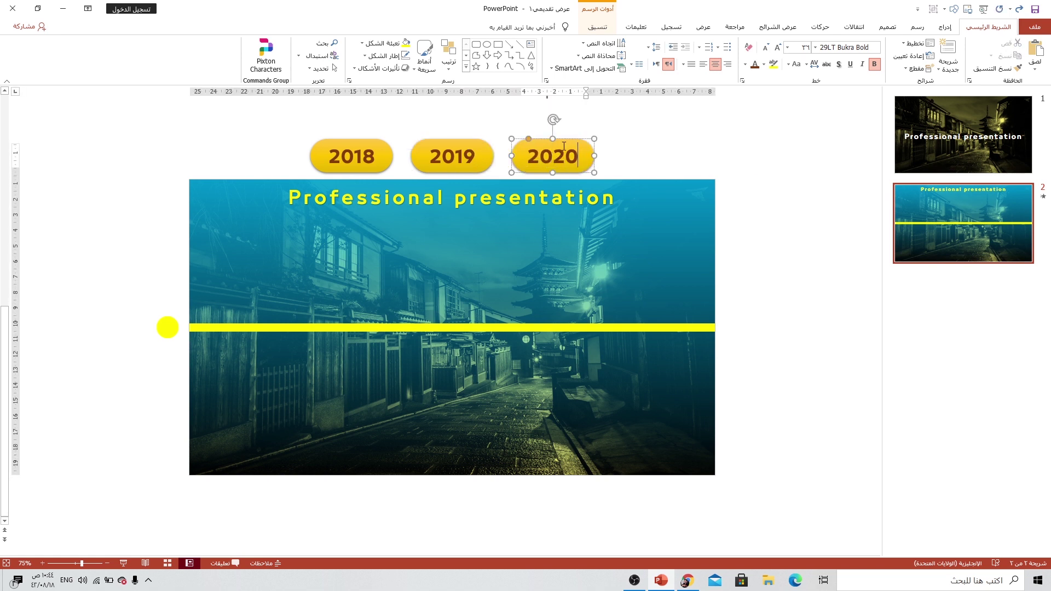
click(571, 142)
key(ctrl+d)
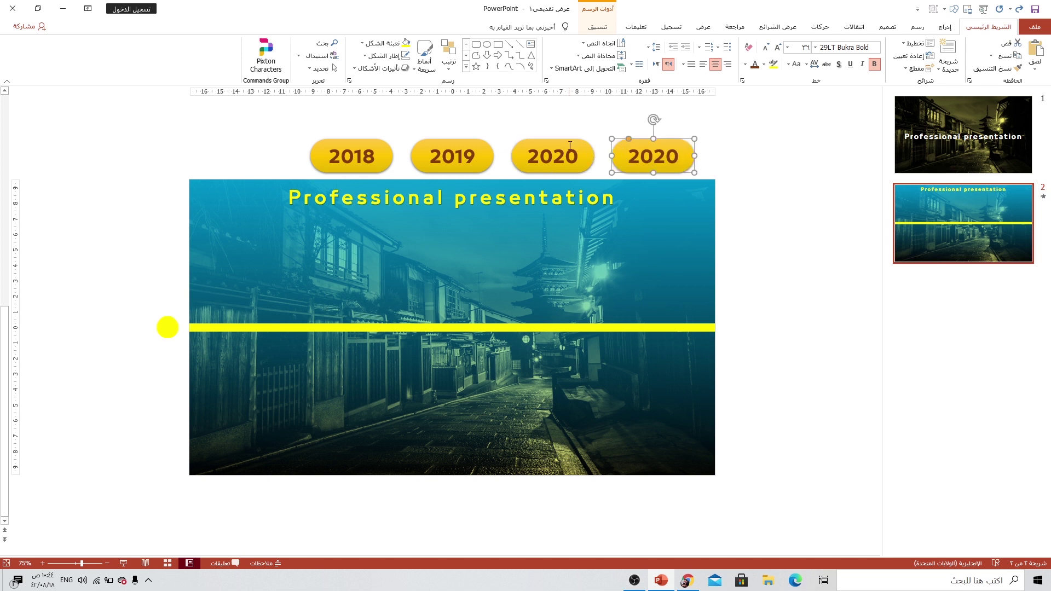
double_click(657, 154)
text(20)
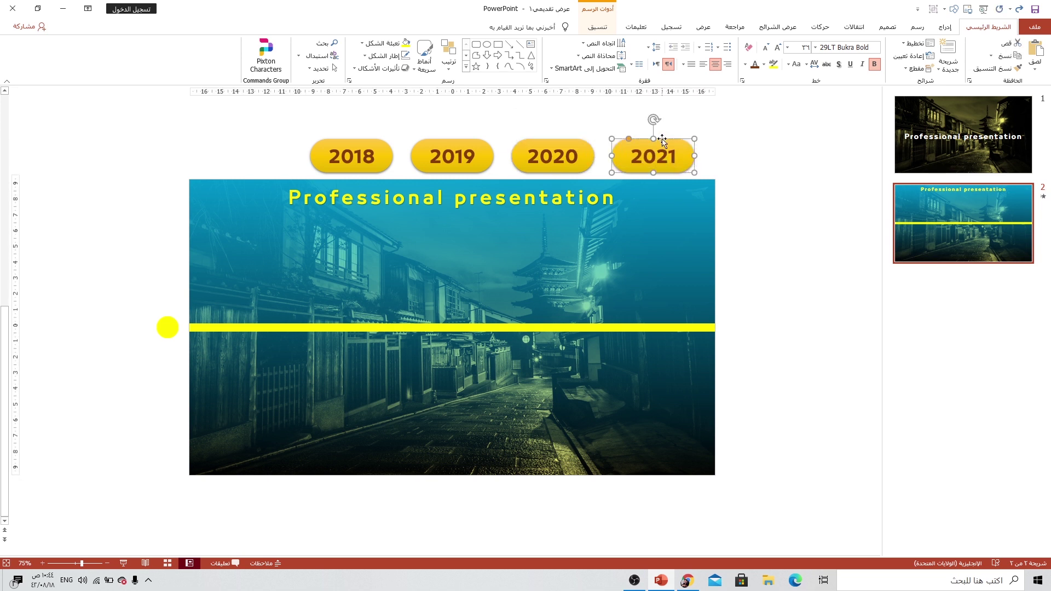
mouse_move(739, 125)
mouse_down()
mouse_move(407, 131)
mouse_move(280, 172)
mouse_up()
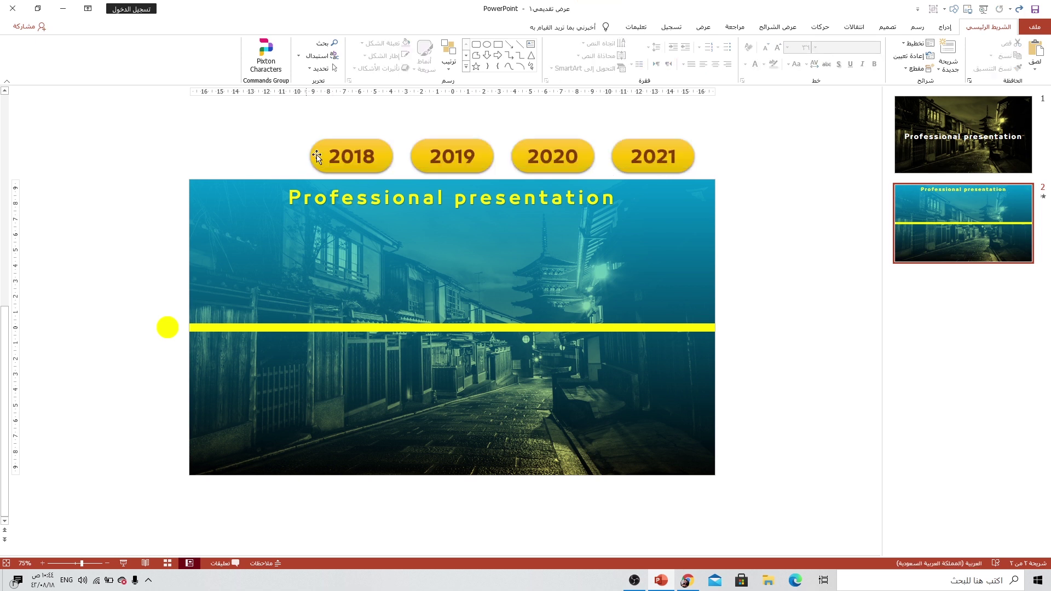
drag(755, 120, 271, 183)
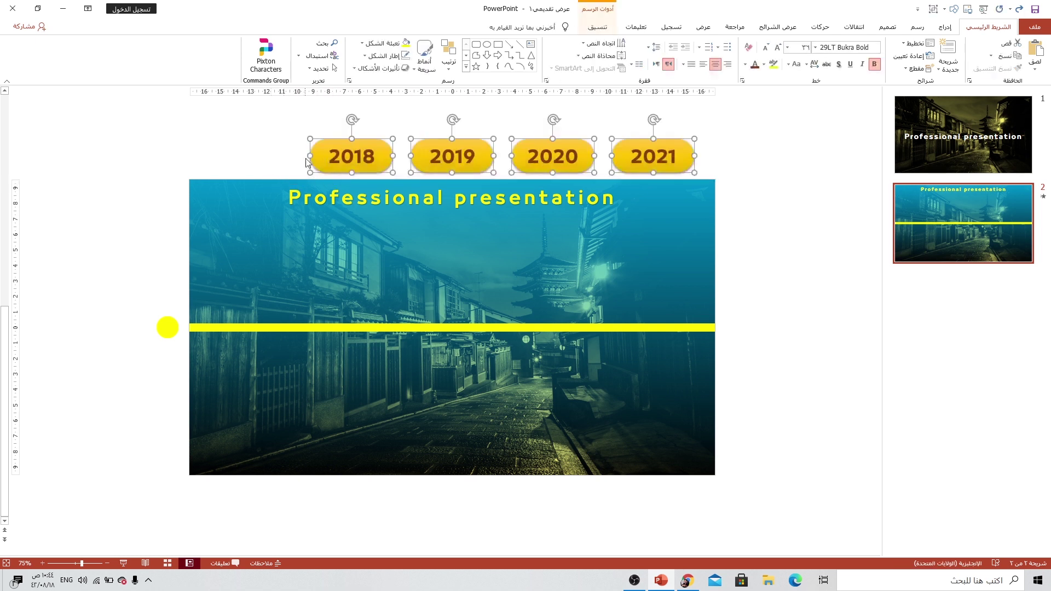
- Shift the four pills right and add a copy labelled 2017 at the row's start
drag(325, 147, 475, 147)
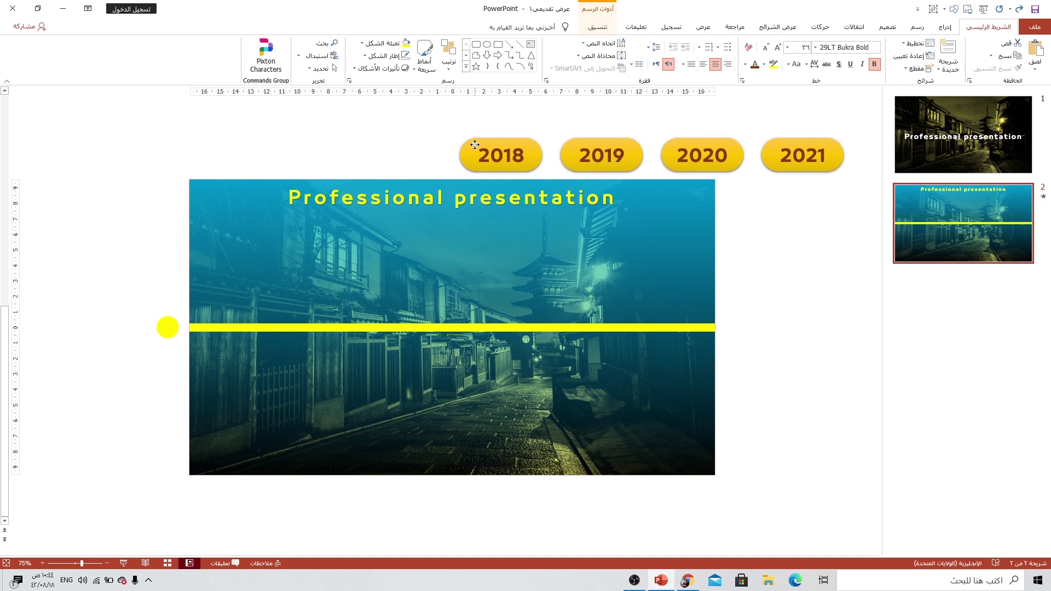
click(475, 147)
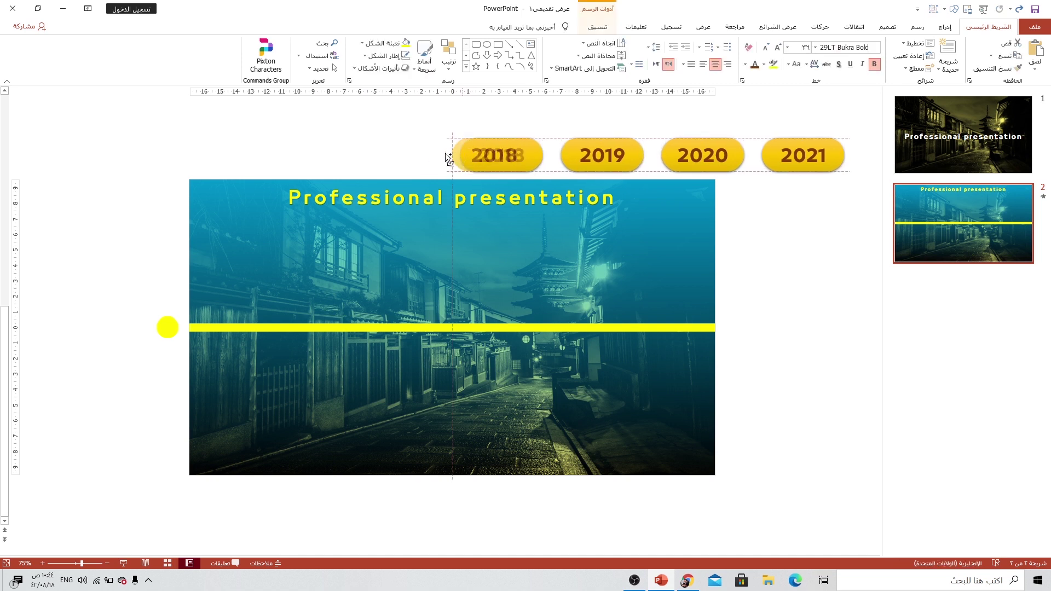
drag(475, 147, 376, 154)
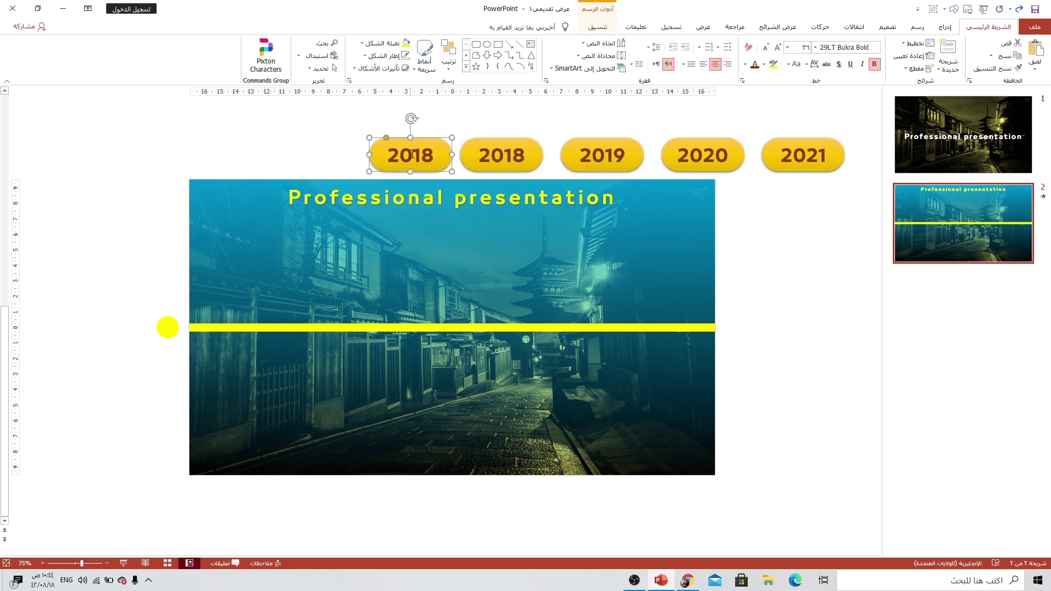
double_click(419, 154)
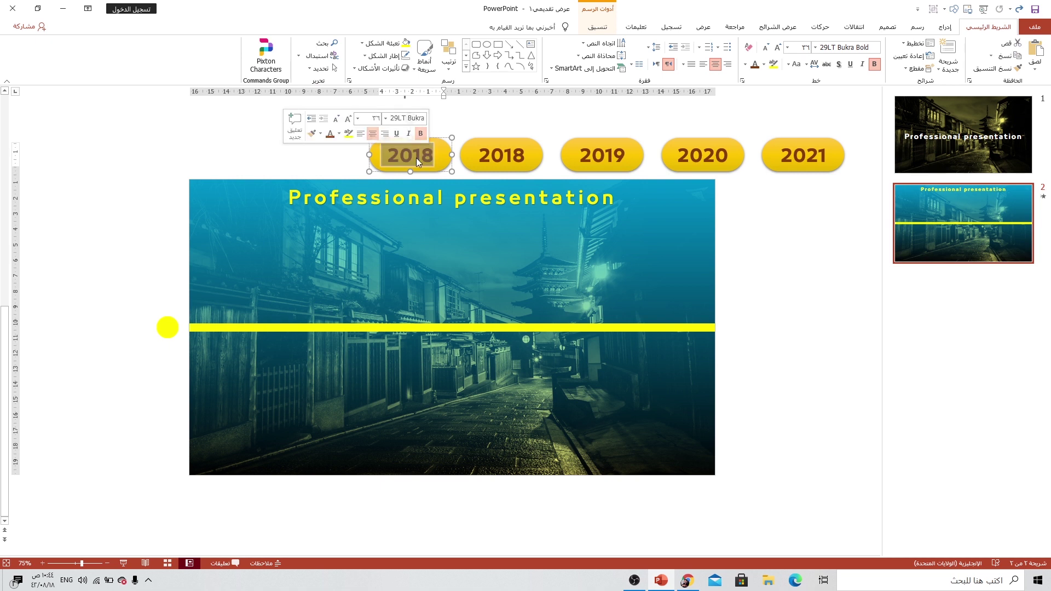
text(2017)
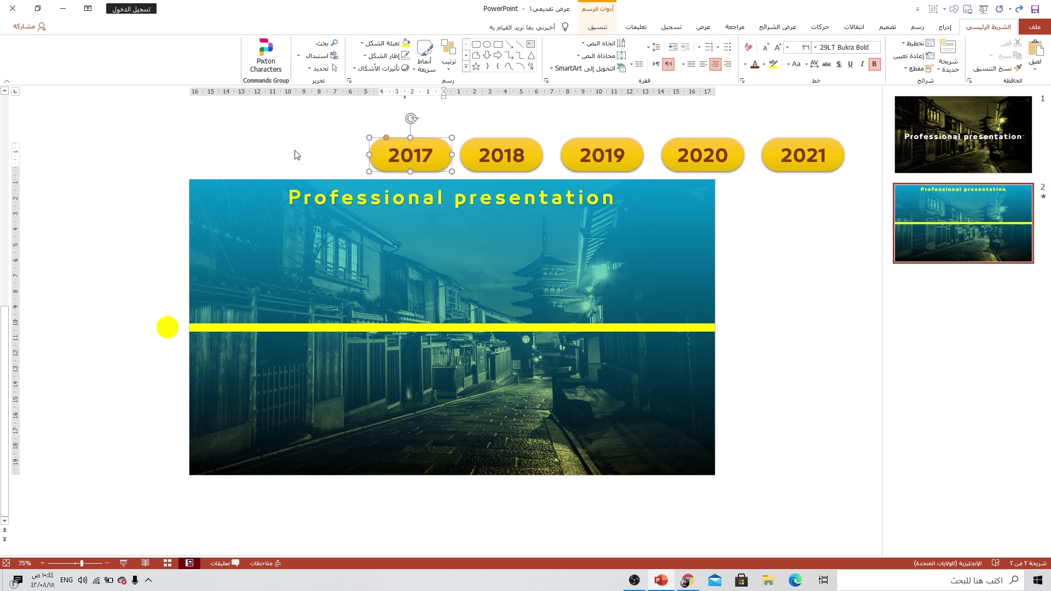
click(304, 153)
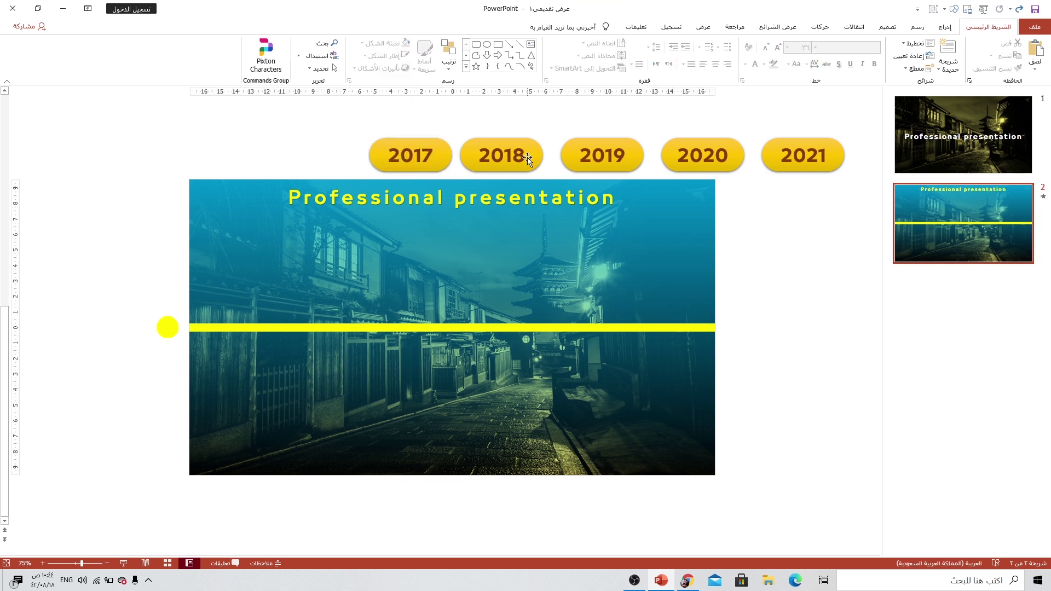
- Distribute all five year pills evenly horizontally
drag(336, 111, 859, 183)
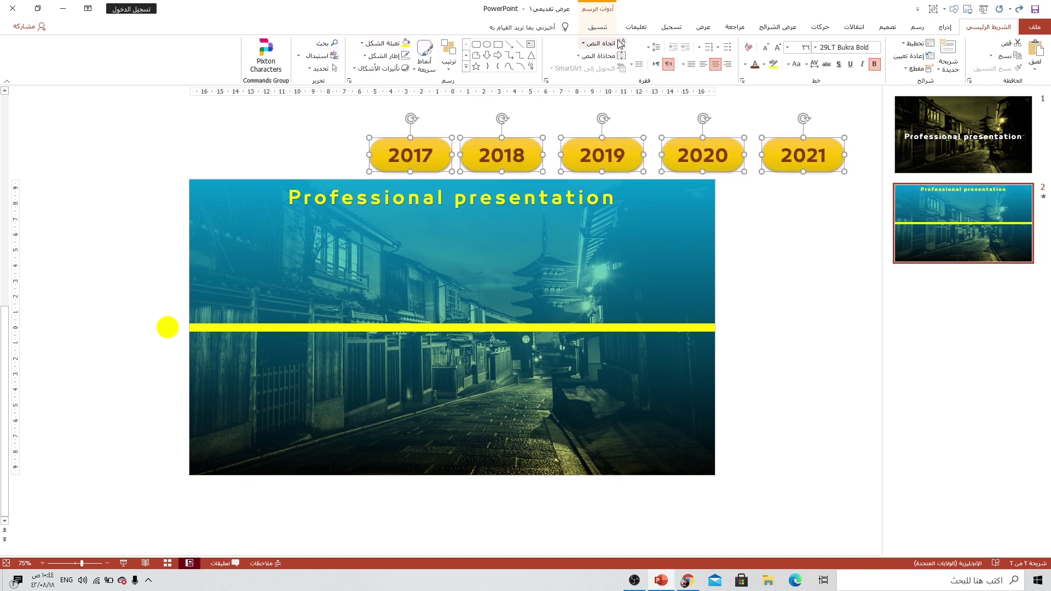
click(597, 27)
click(224, 43)
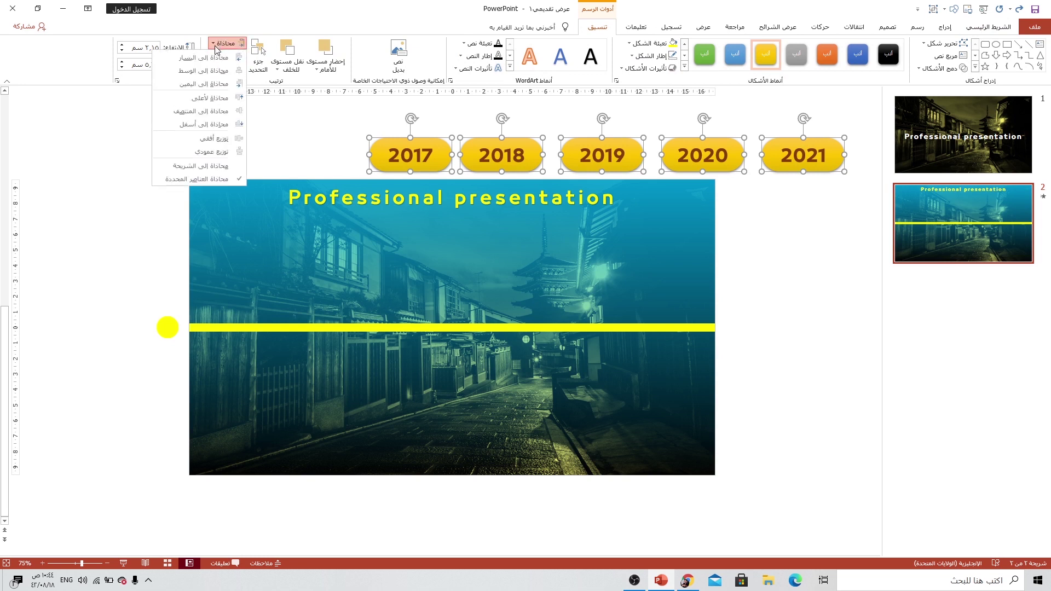
click(187, 145)
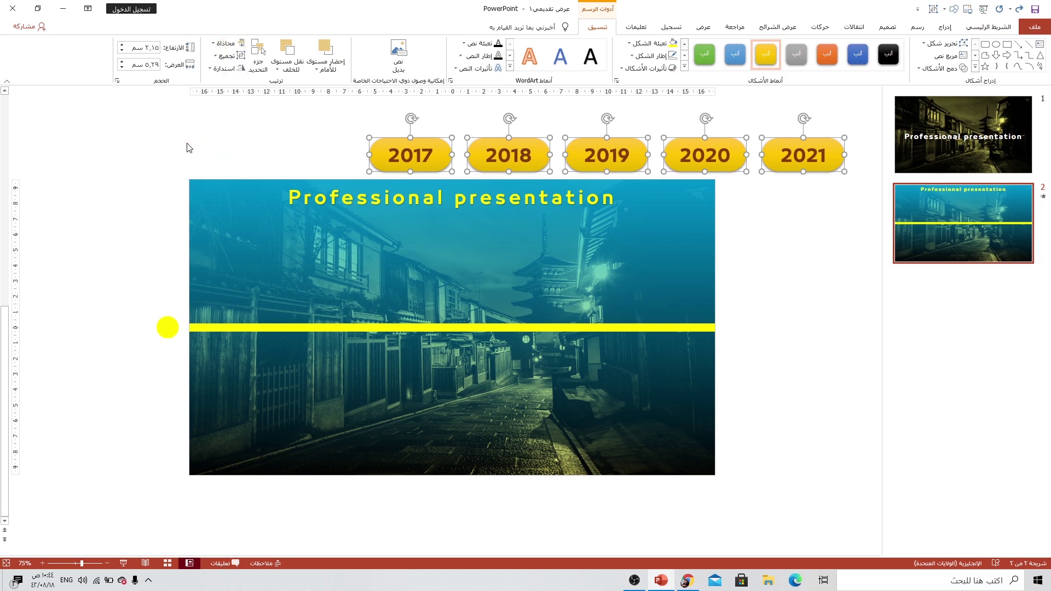
click(737, 218)
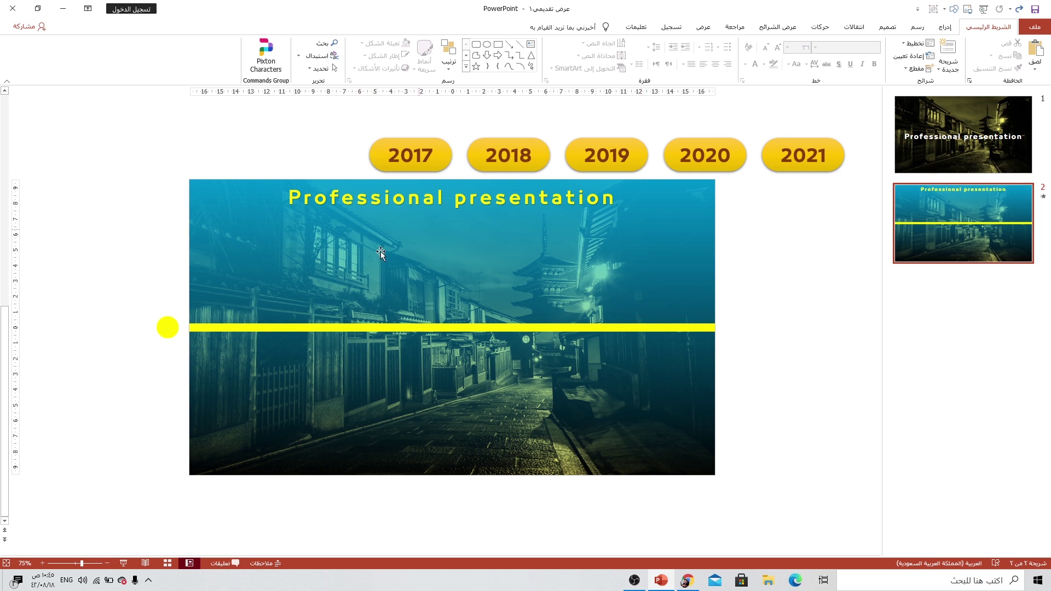
- Insert a WordArt box above the line and replace its Arabic text with =rand() sample text
click(946, 28)
click(470, 57)
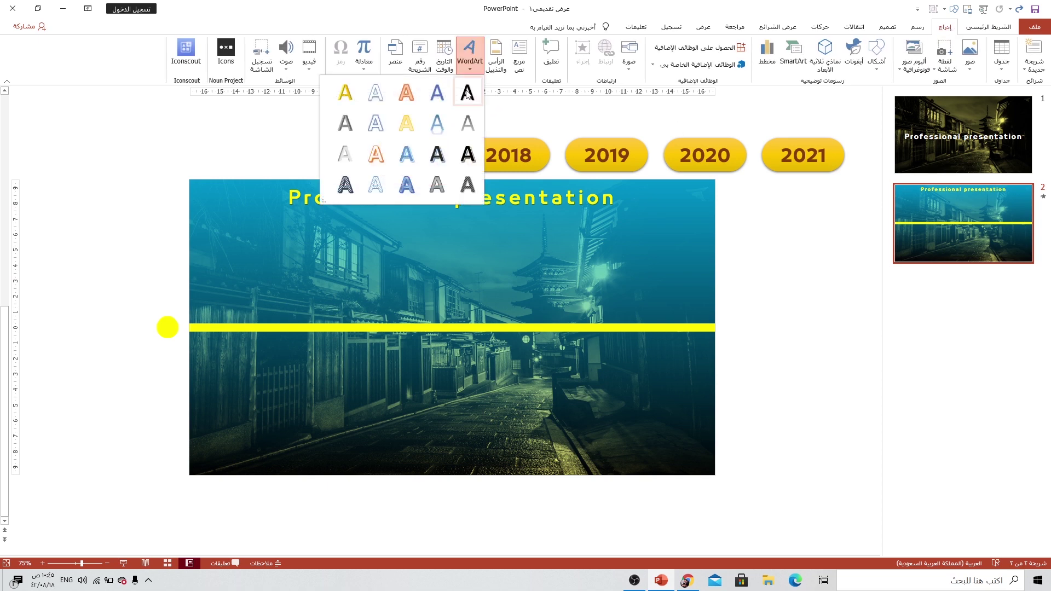
click(470, 91)
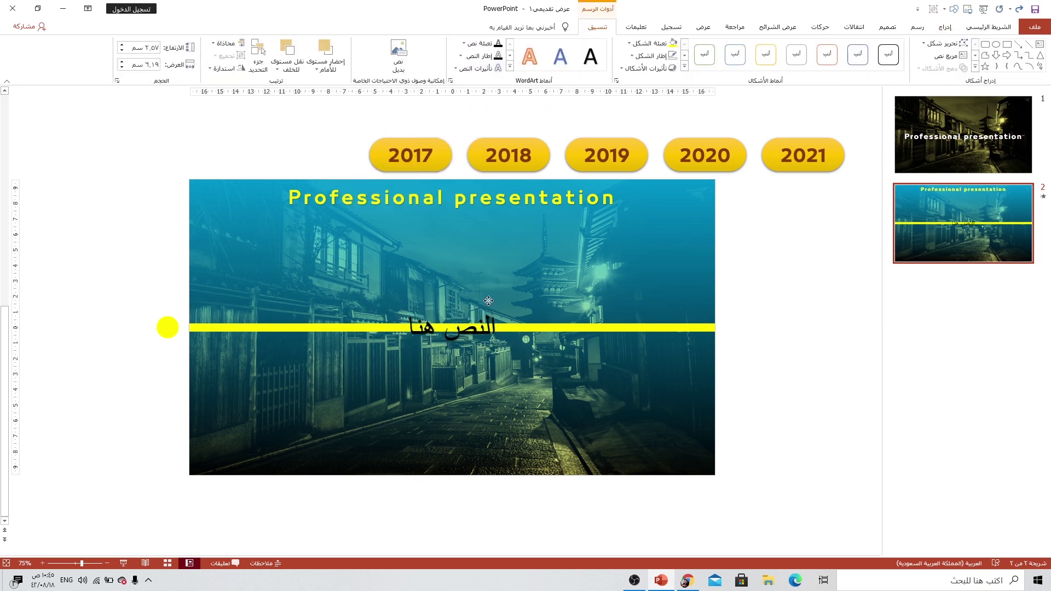
drag(477, 310, 565, 266)
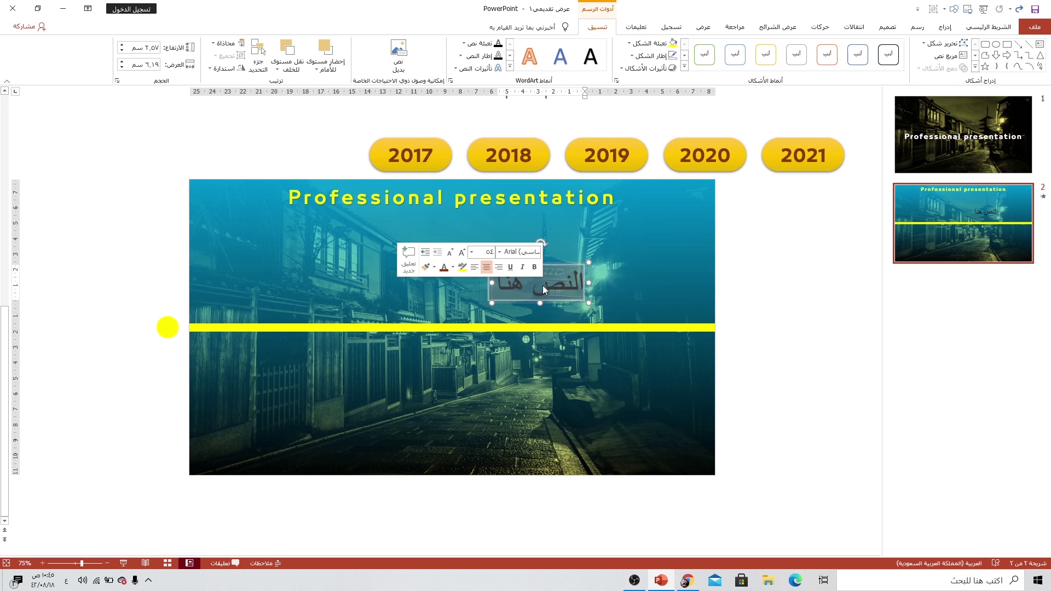
key(Delete)
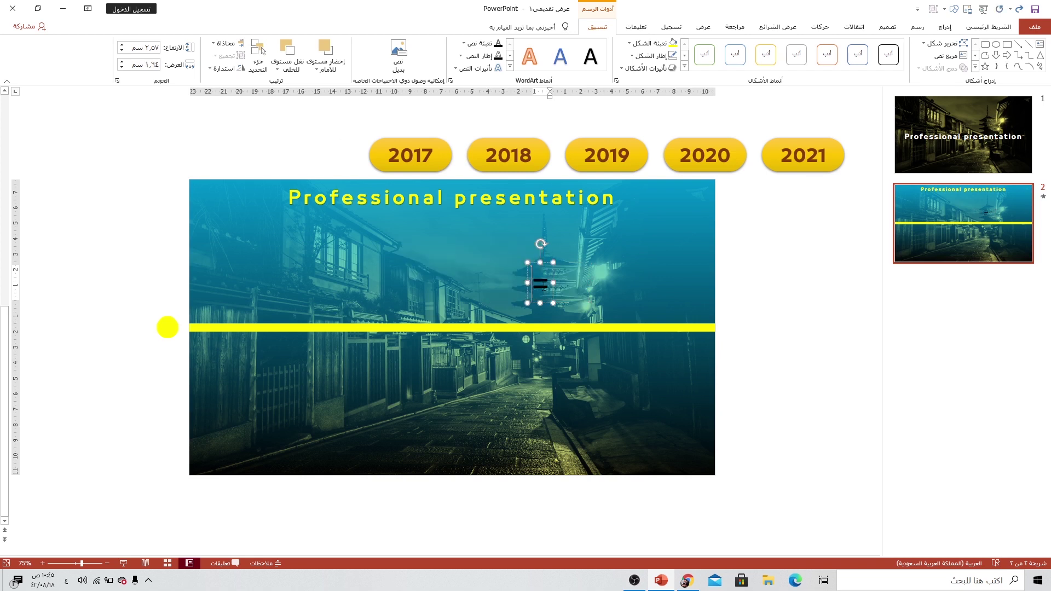
key(alt+shift)
text(rand)
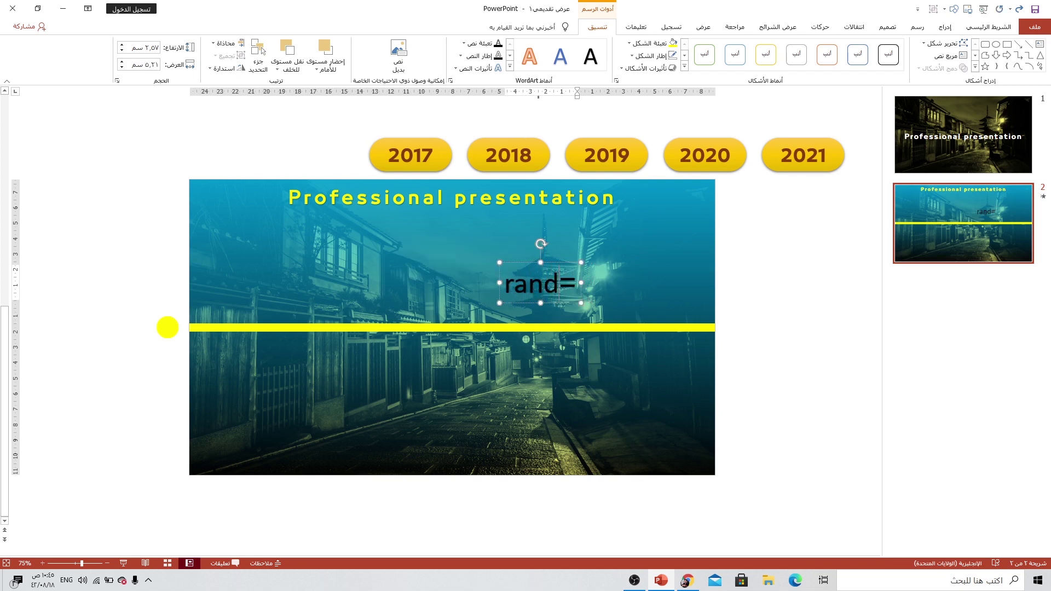
text(())
key(Return)
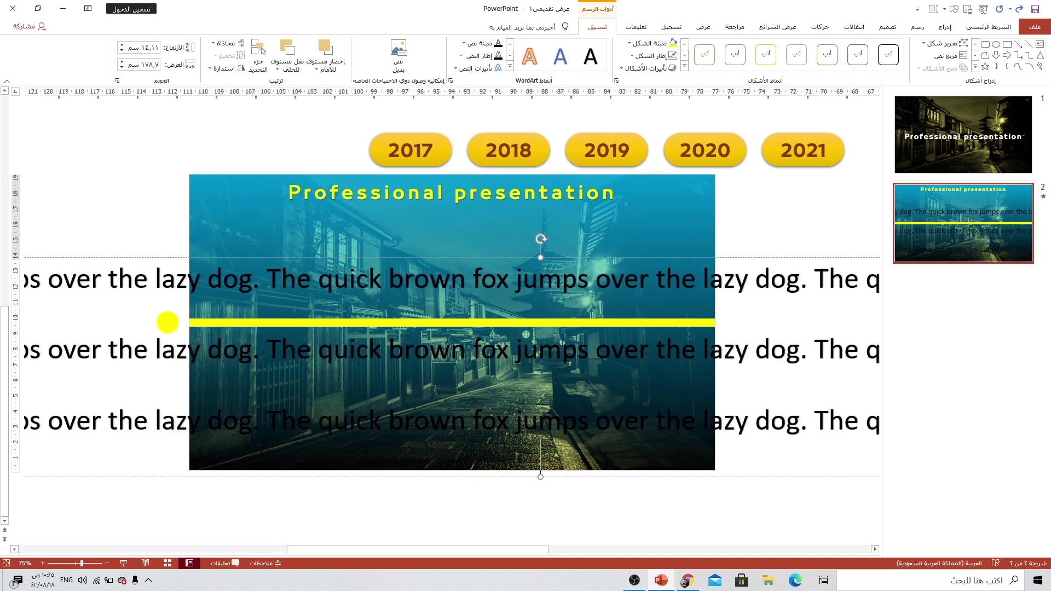
- Trim the sample text to two quick brown fox sentences and narrow the box to wrap
scroll(625, 335, down, 4)
triple_click(626, 335)
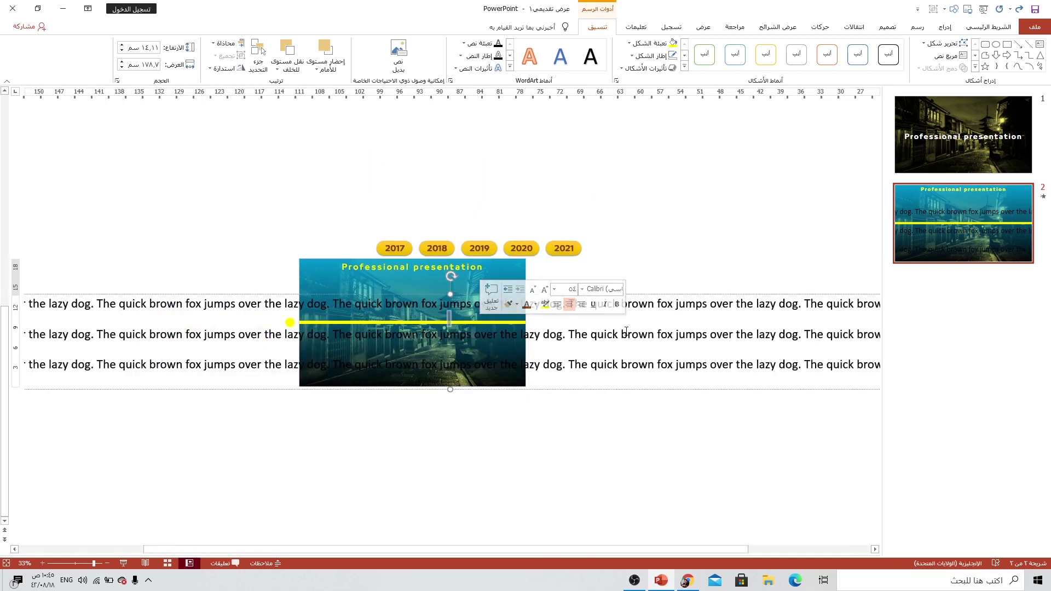
scroll(625, 334, left, 3)
key(Delete)
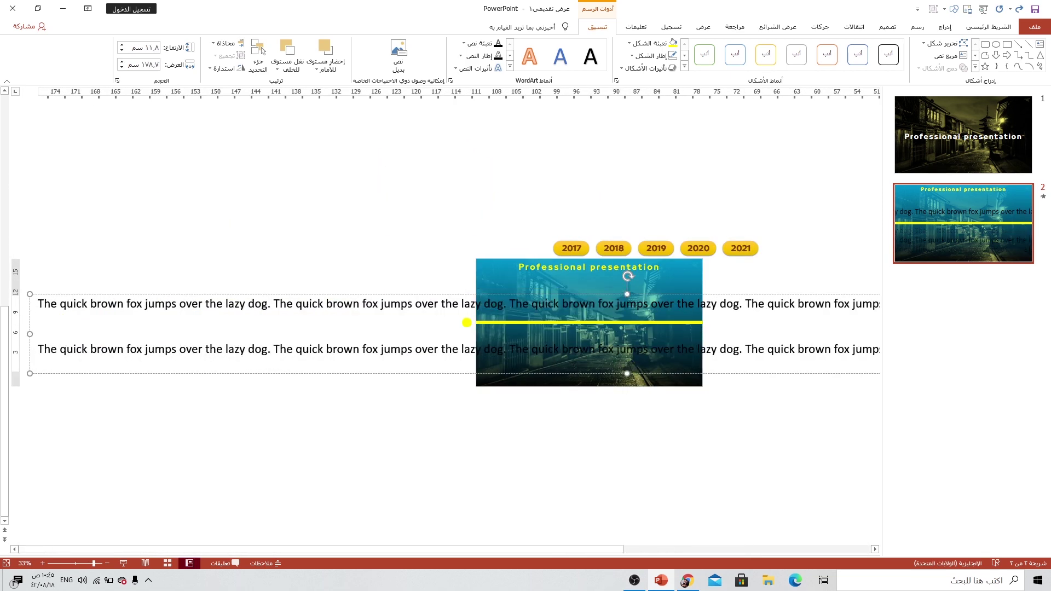
triple_click(645, 349)
key(Delete)
drag(205, 303, 692, 306)
key(Delete)
drag(299, 308, 567, 309)
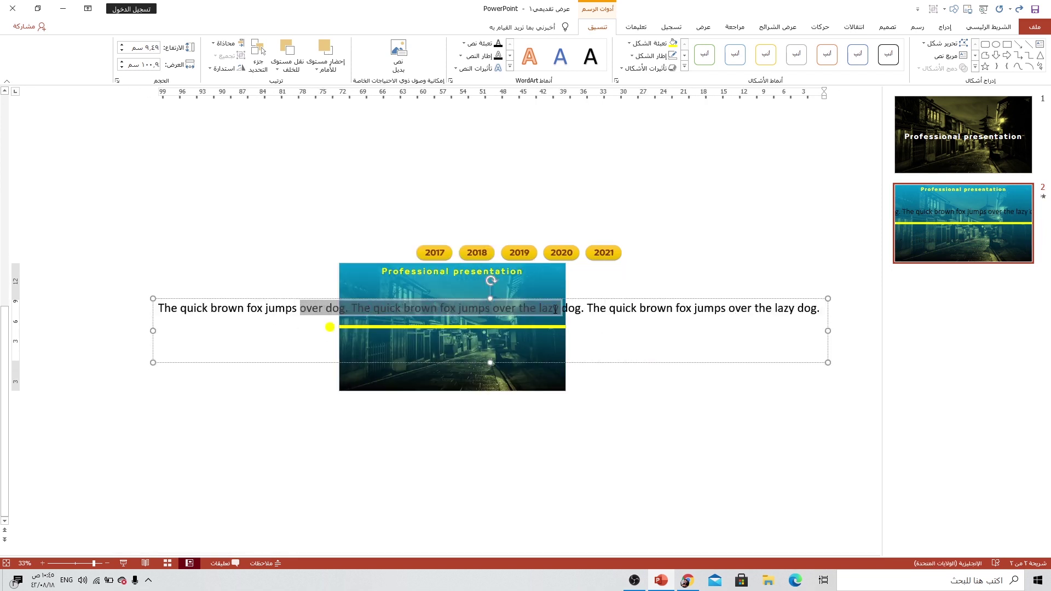
key(Delete)
drag(695, 329, 411, 330)
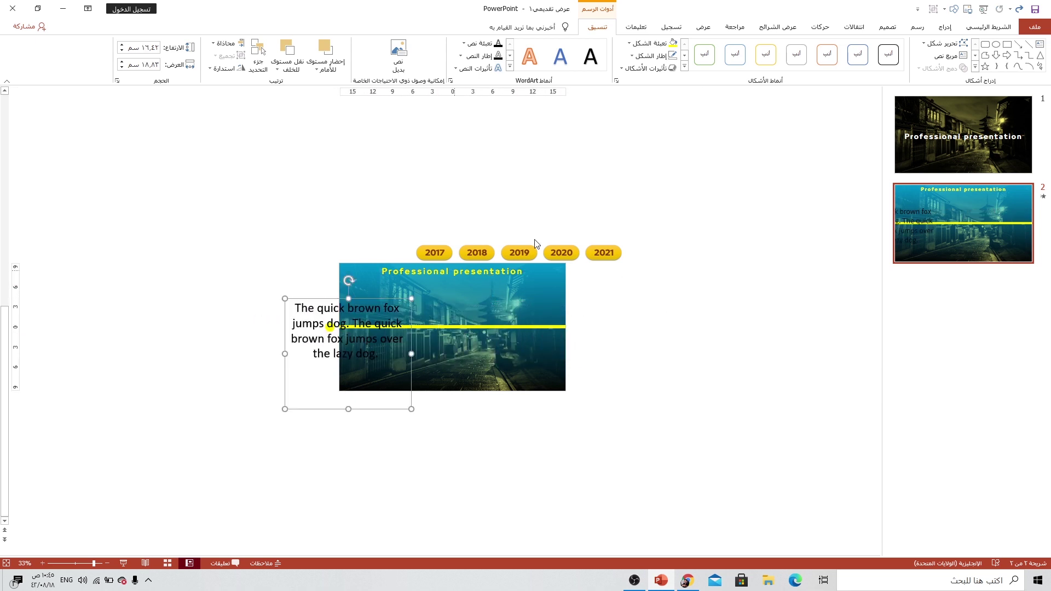
- Make the sample text bold yellow at size 20
click(989, 27)
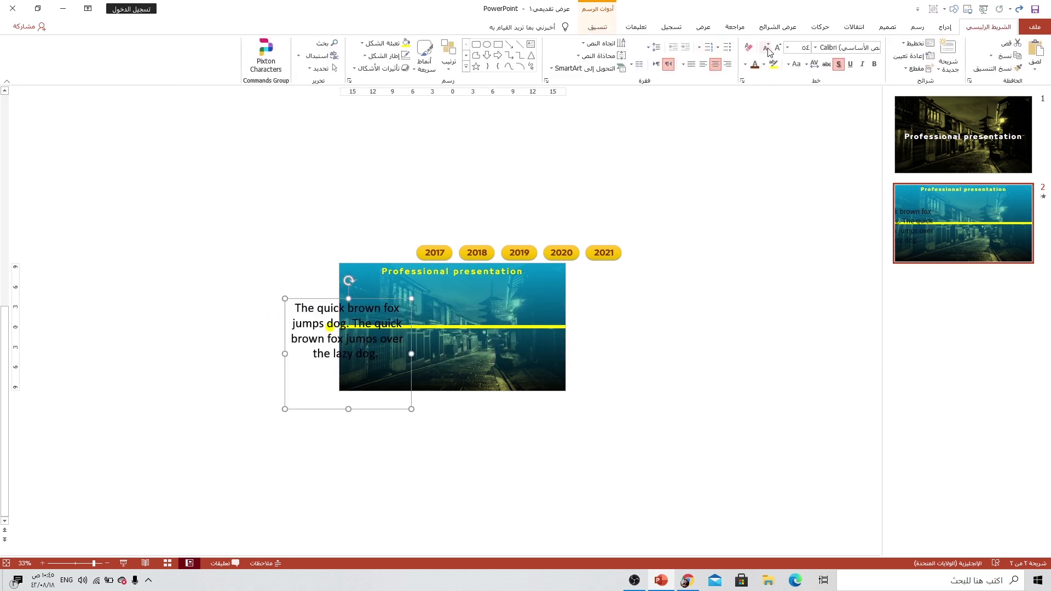
click(767, 49)
click(768, 49)
click(767, 49)
click(767, 49)
click(745, 64)
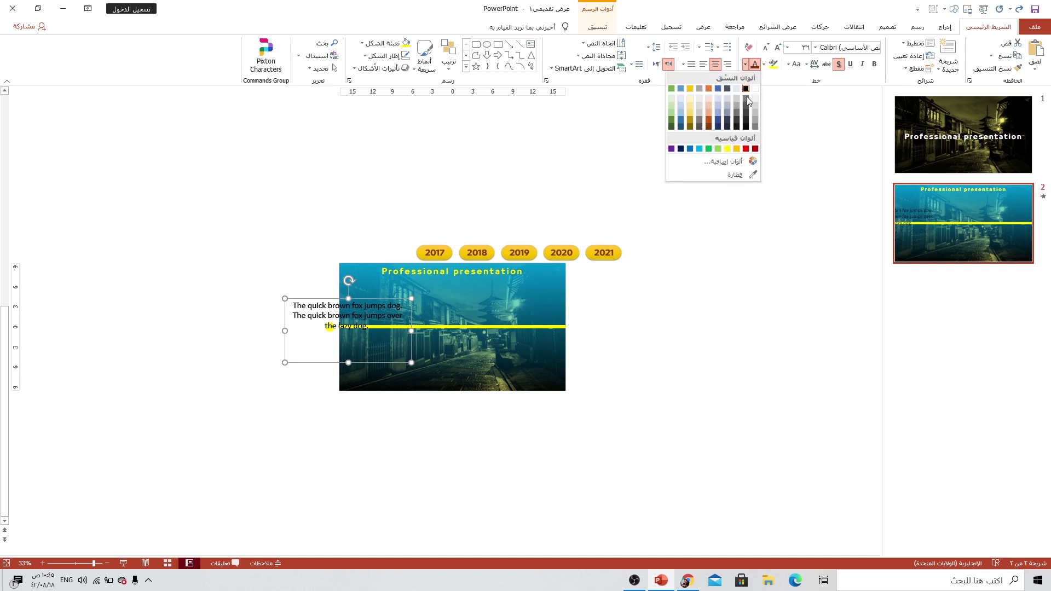
click(728, 149)
click(874, 64)
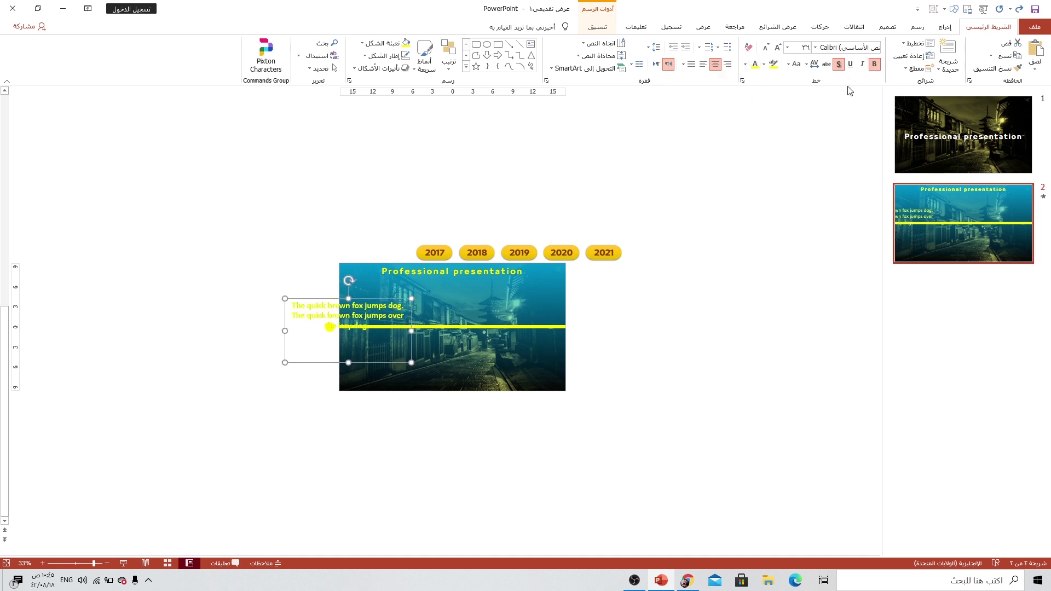
scroll(436, 289, up, 3)
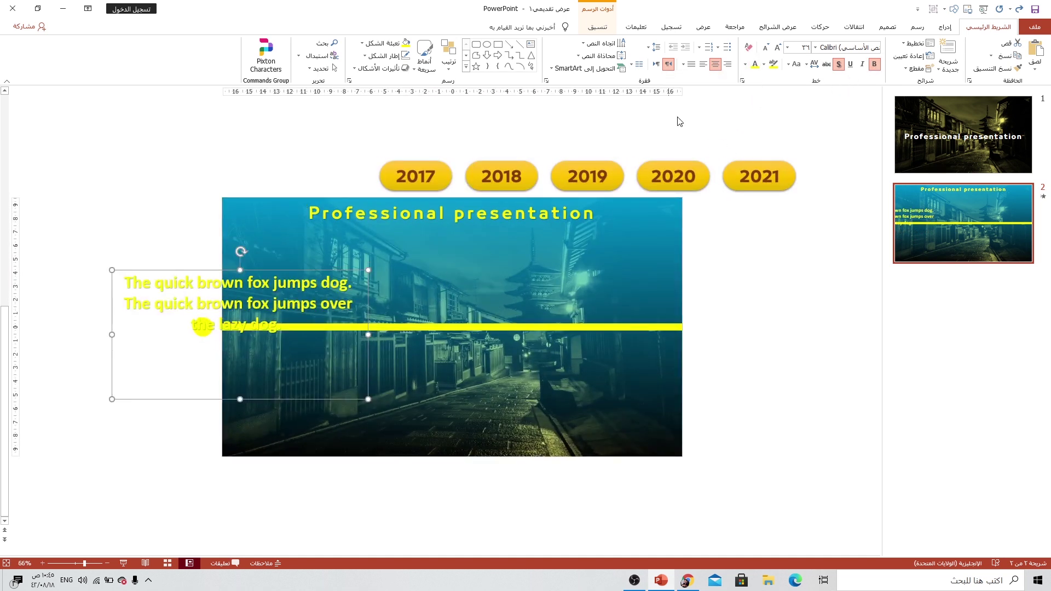
click(765, 48)
click(765, 48)
click(765, 47)
click(765, 47)
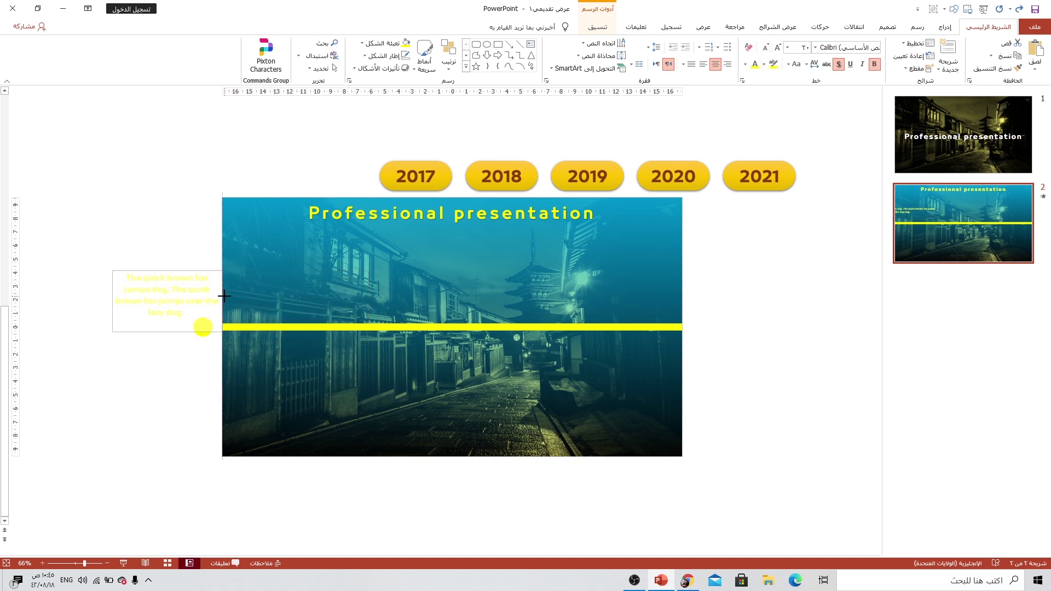
- Move the text box below the yellow line and delete its closing words
mouse_move(370, 301)
mouse_down()
mouse_move(223, 298)
mouse_move(357, 421)
mouse_move(332, 337)
mouse_up()
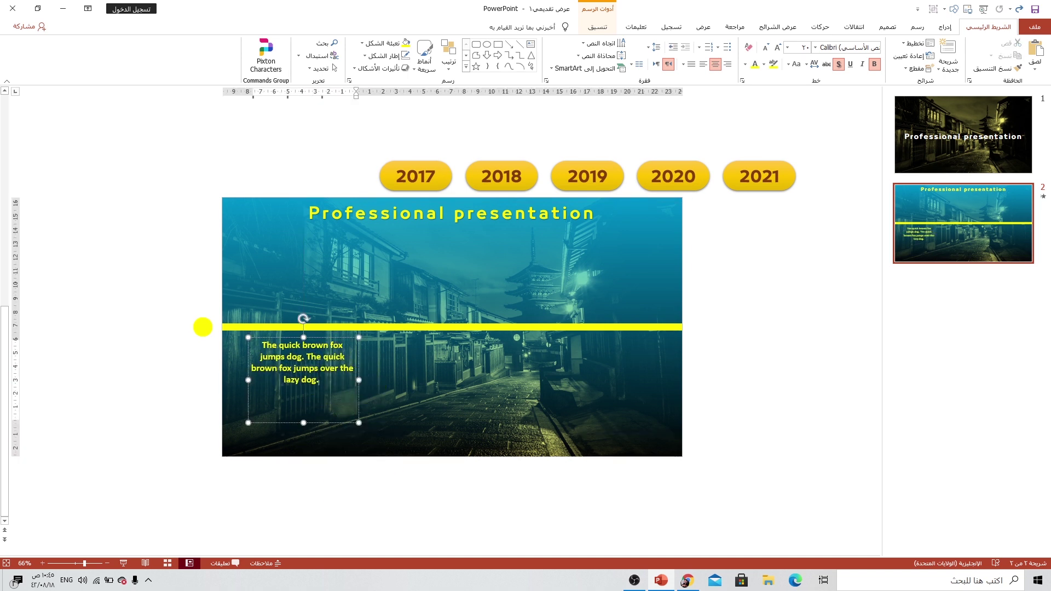
drag(320, 380, 298, 374)
key(Delete)
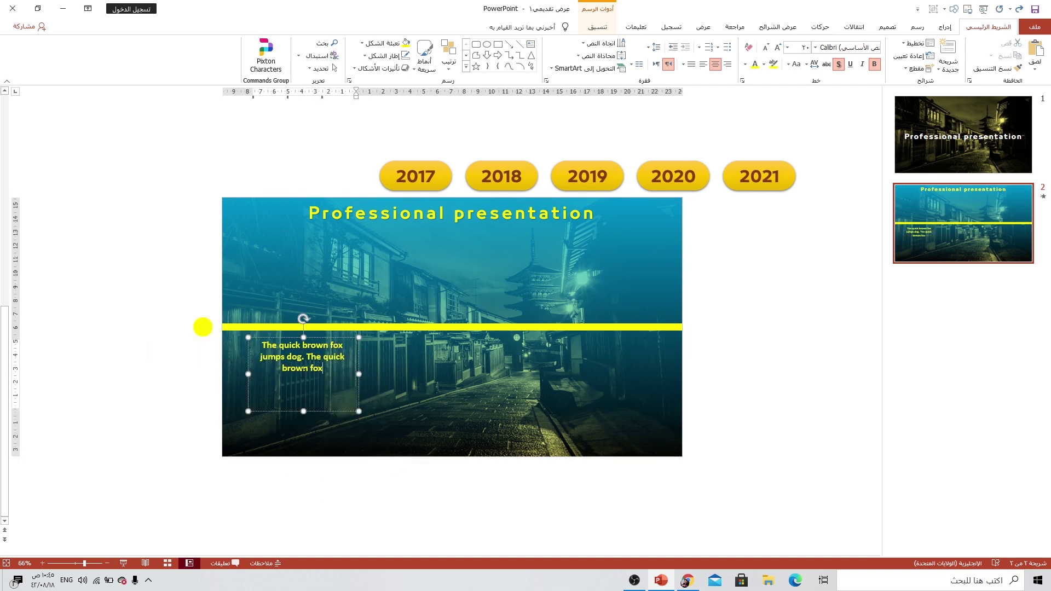
click(300, 412)
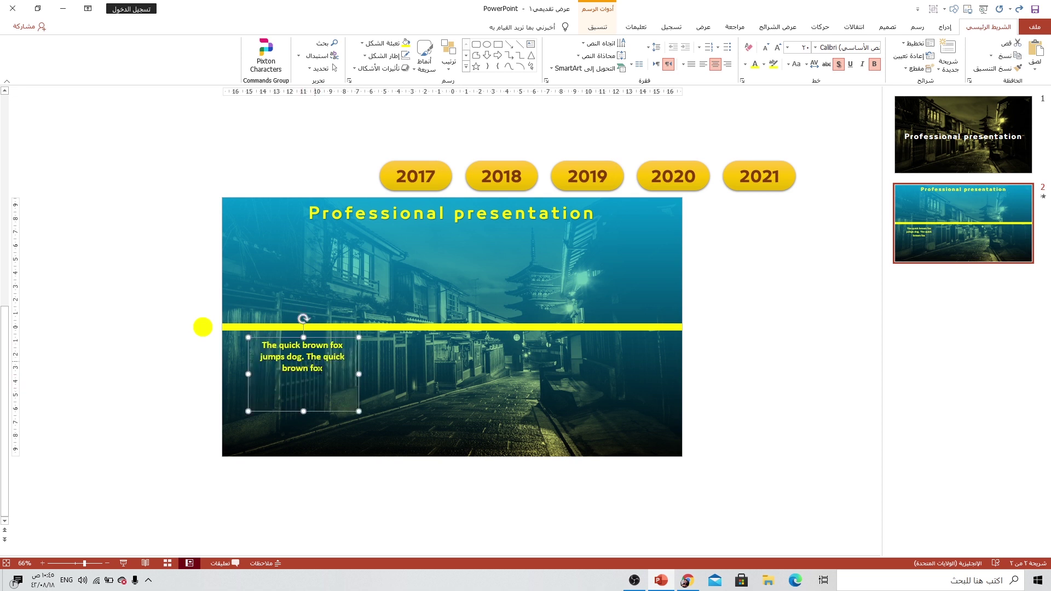
- Move the caption below the photo and duplicate it into a row of evenly spaced copies
click(322, 381)
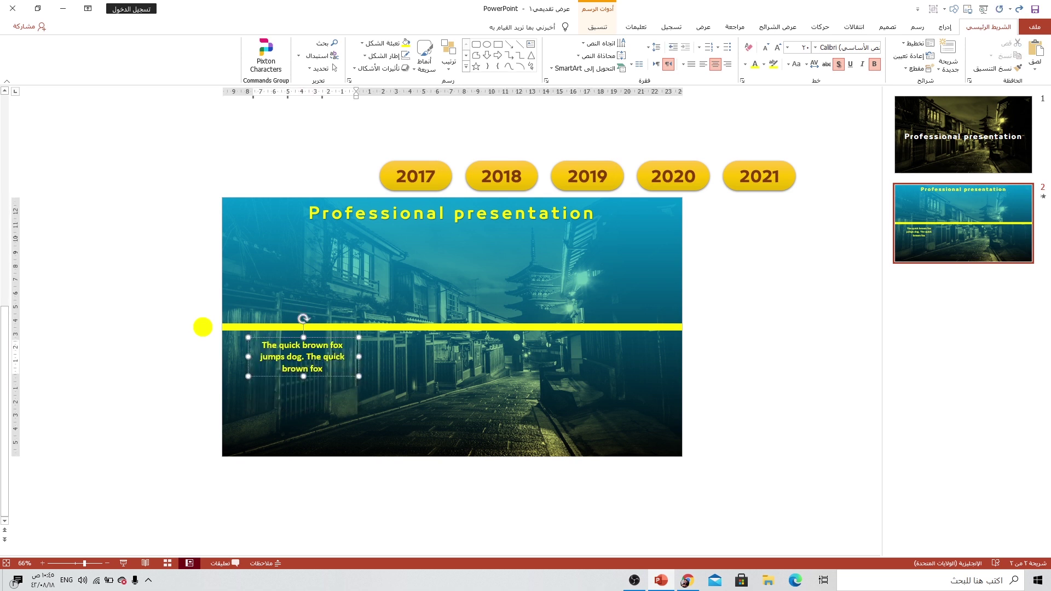
drag(325, 338, 306, 336)
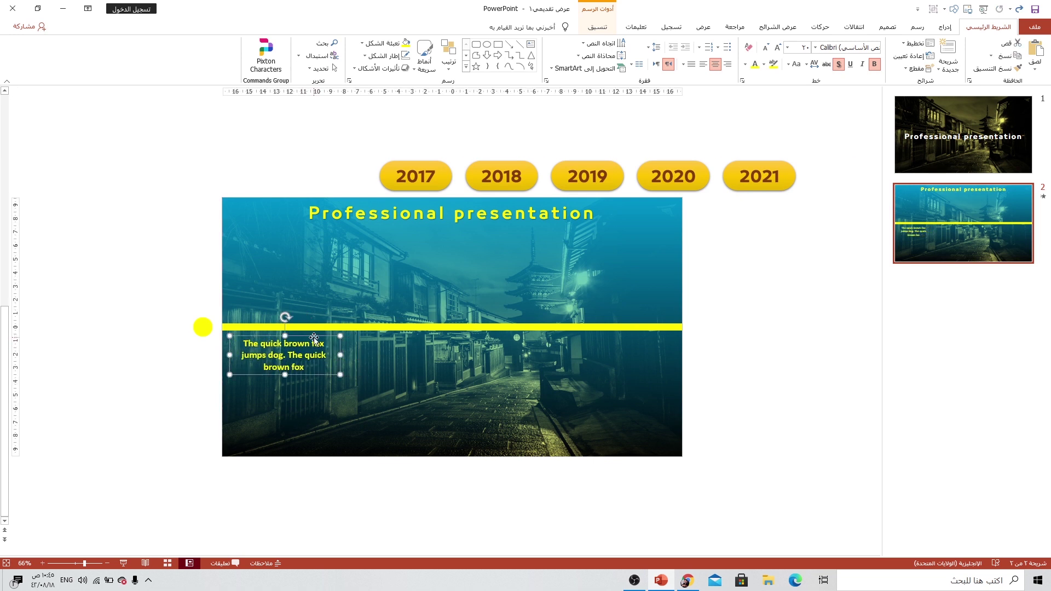
drag(314, 338, 443, 466)
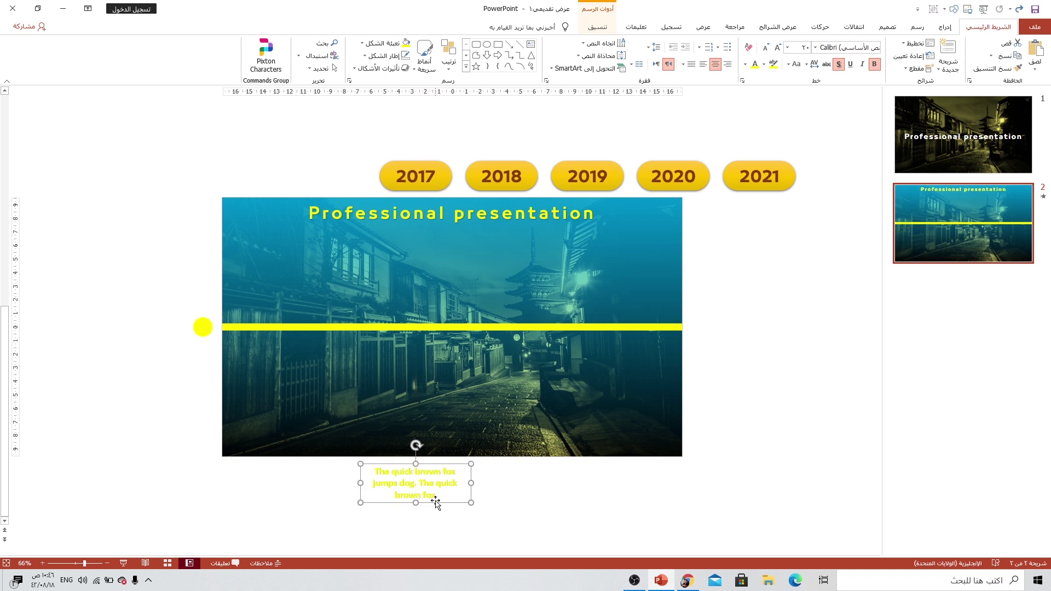
drag(436, 500, 542, 466)
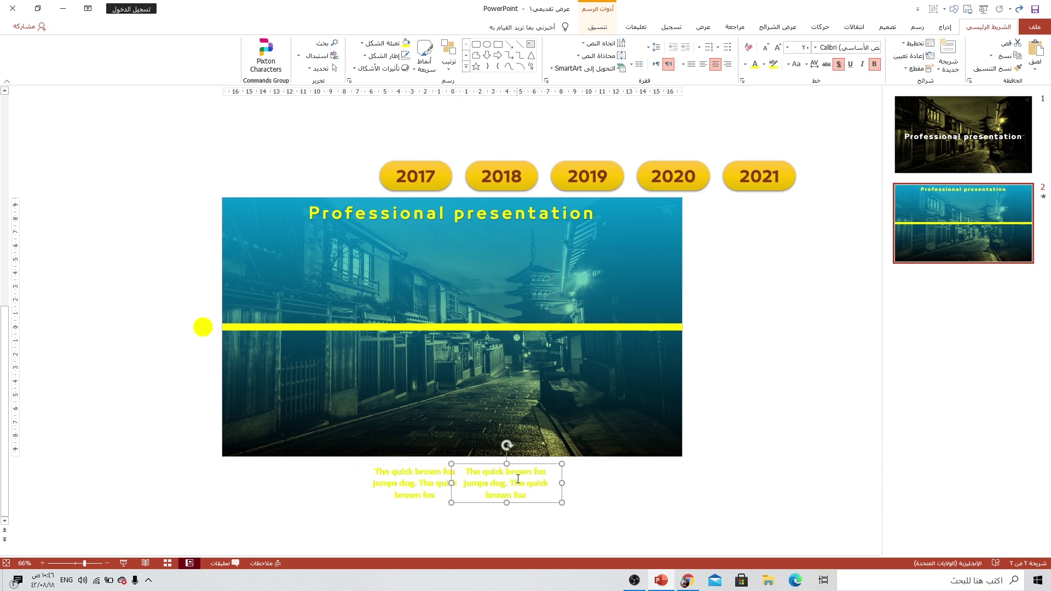
key(ctrl+d)
key(ctrl+d)
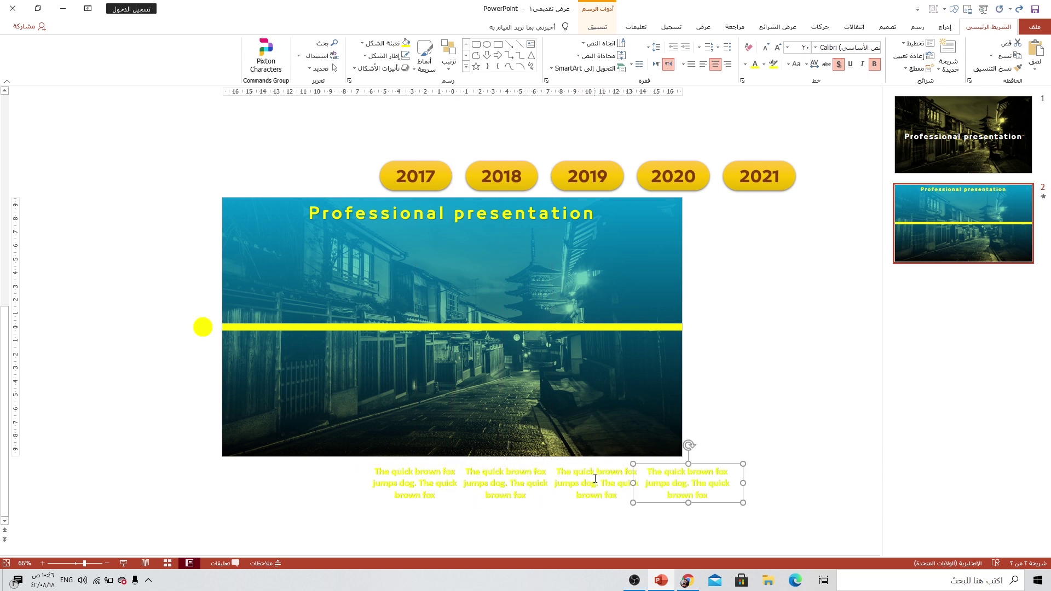
key(ctrl+d)
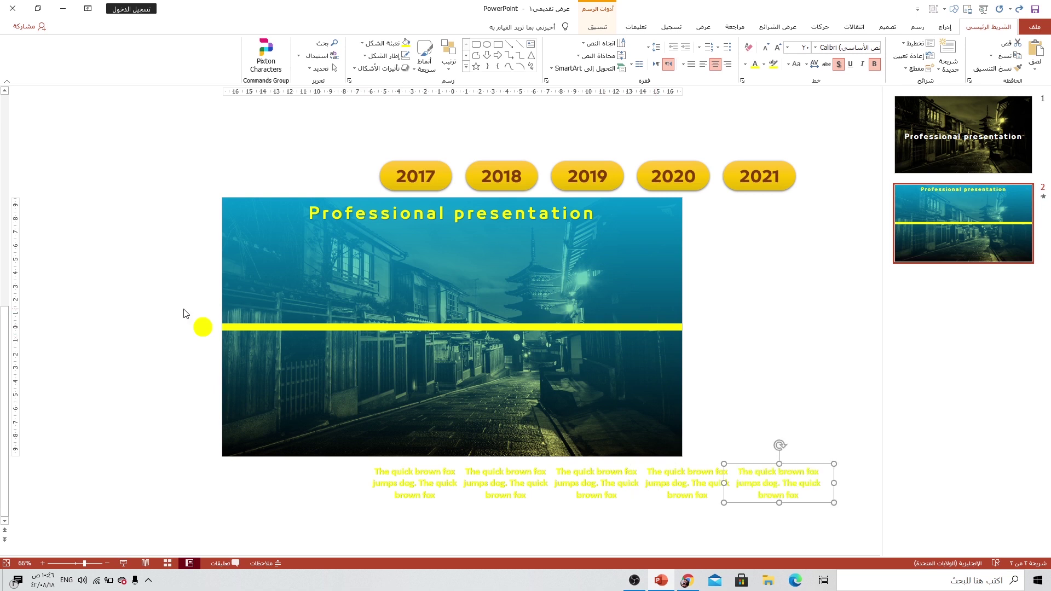
drag(159, 297, 220, 359)
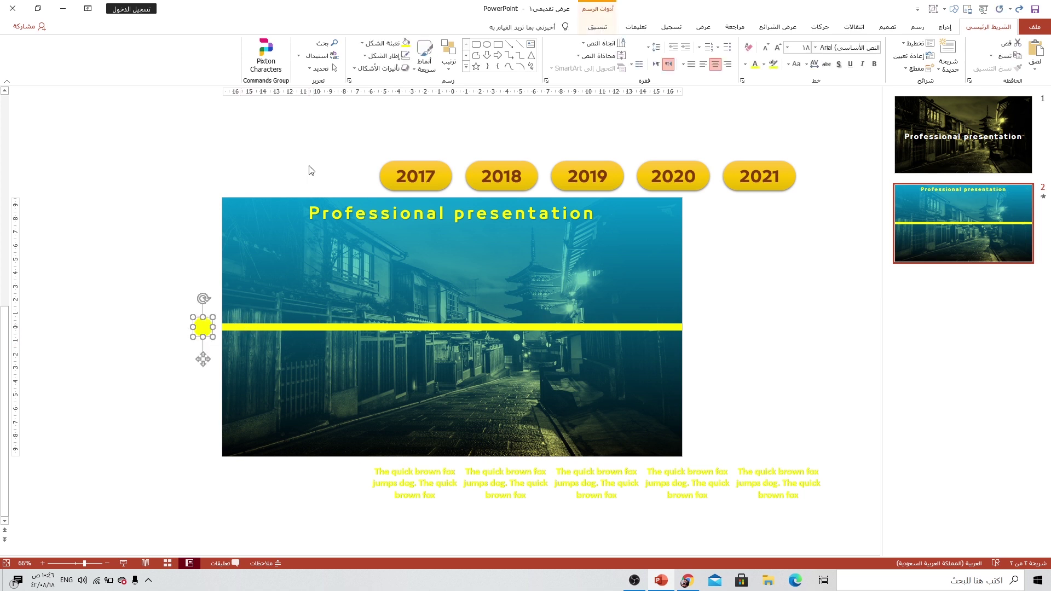
- Deselect the year pills and show the Transitions settings for slide 2
drag(347, 117, 824, 207)
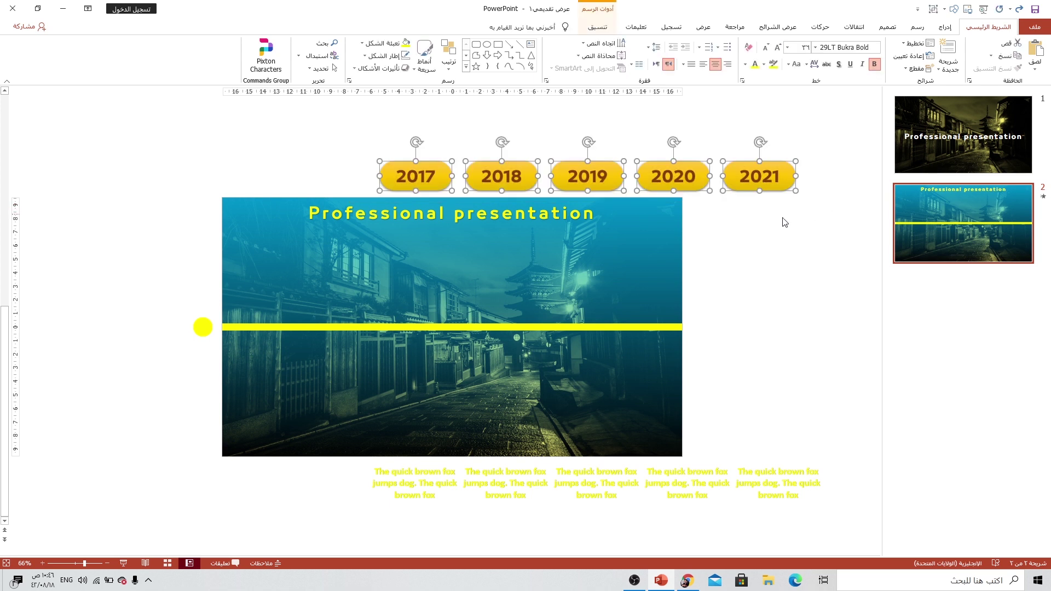
click(311, 118)
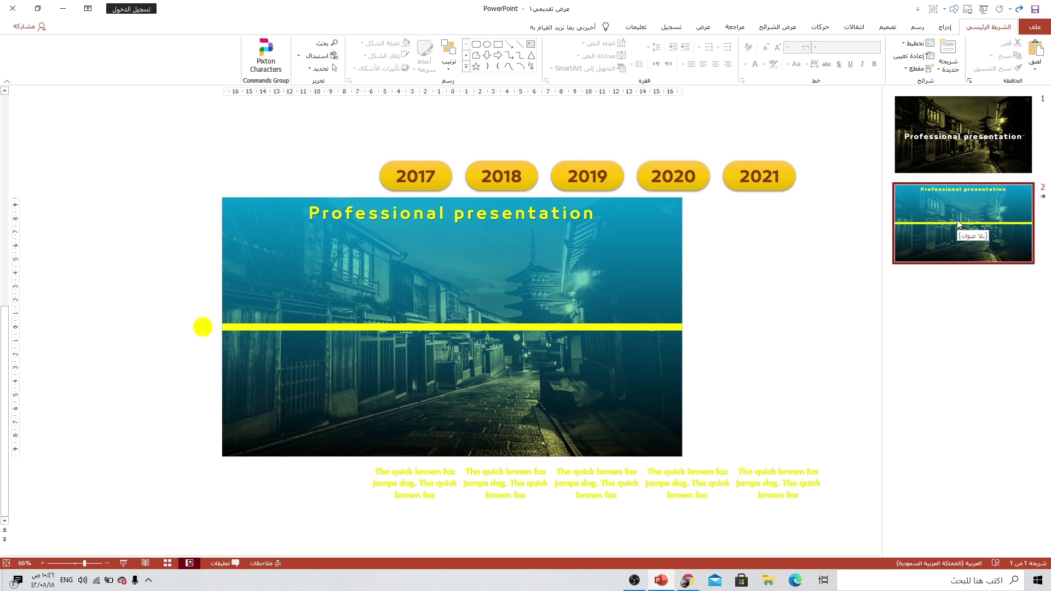
click(855, 27)
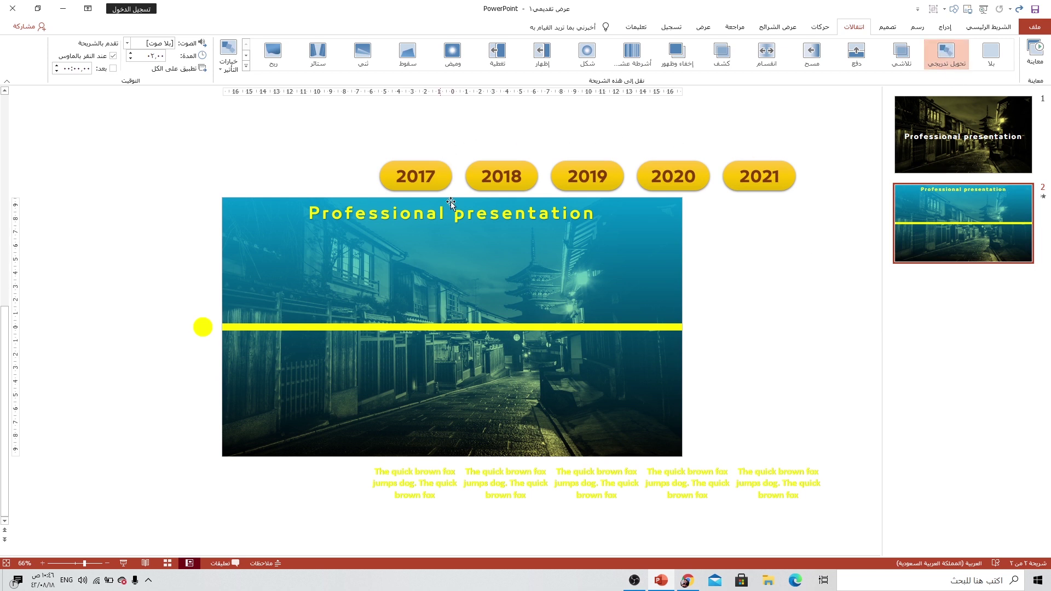
click(966, 258)
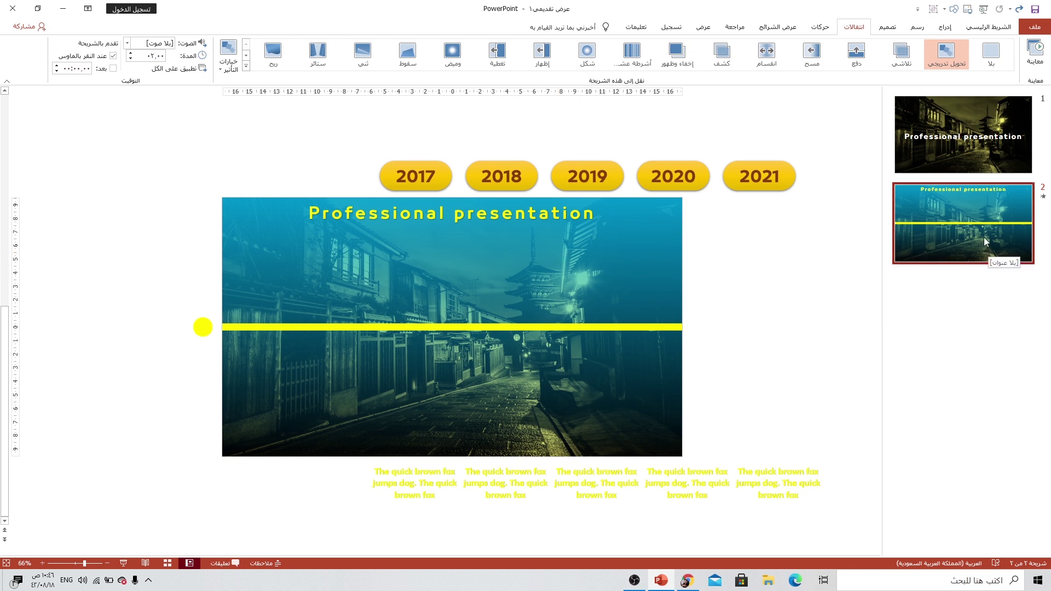
- Duplicate slide 2 as slide 3 and slide the yellow circle right along the bar
right_click(985, 241)
click(941, 315)
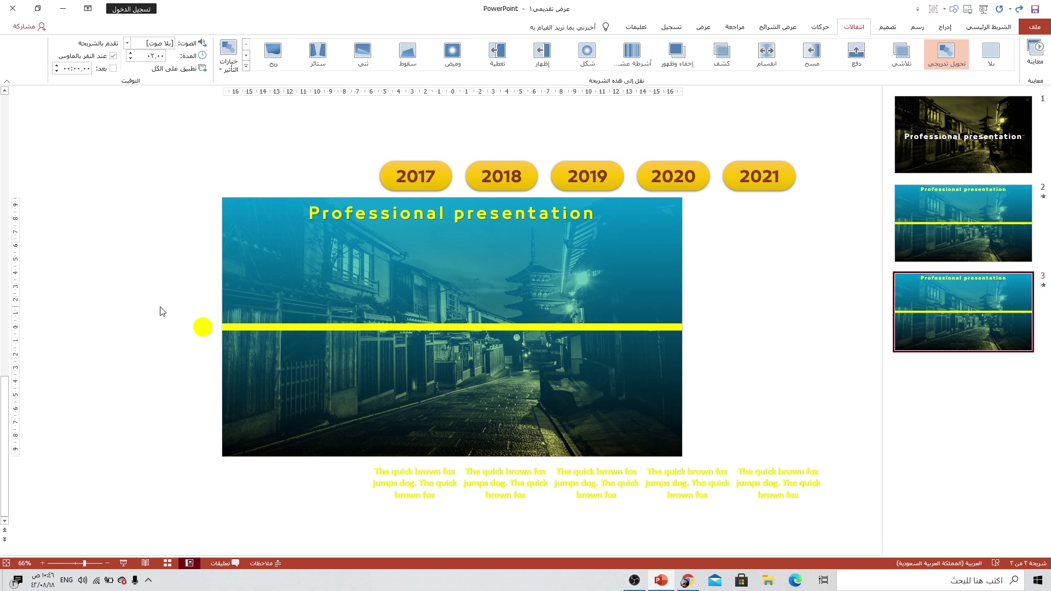
drag(169, 294, 226, 364)
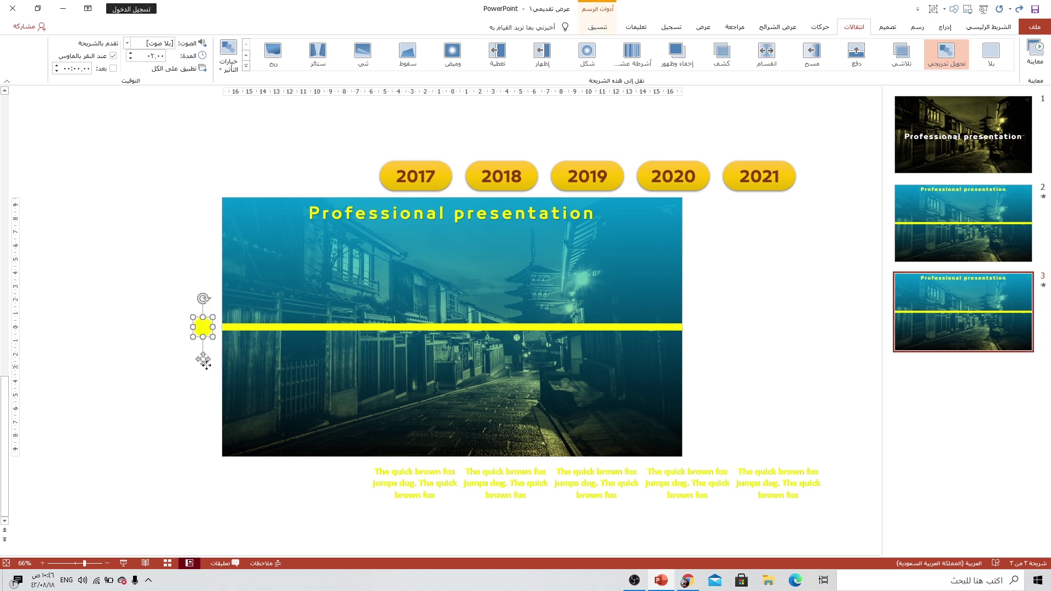
drag(202, 359, 266, 358)
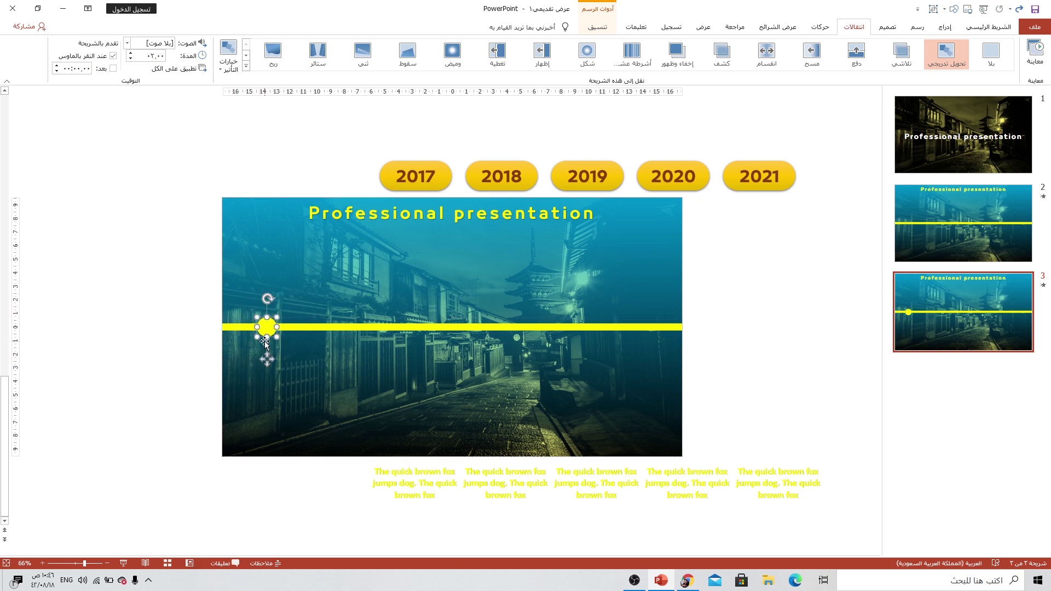
click(359, 167)
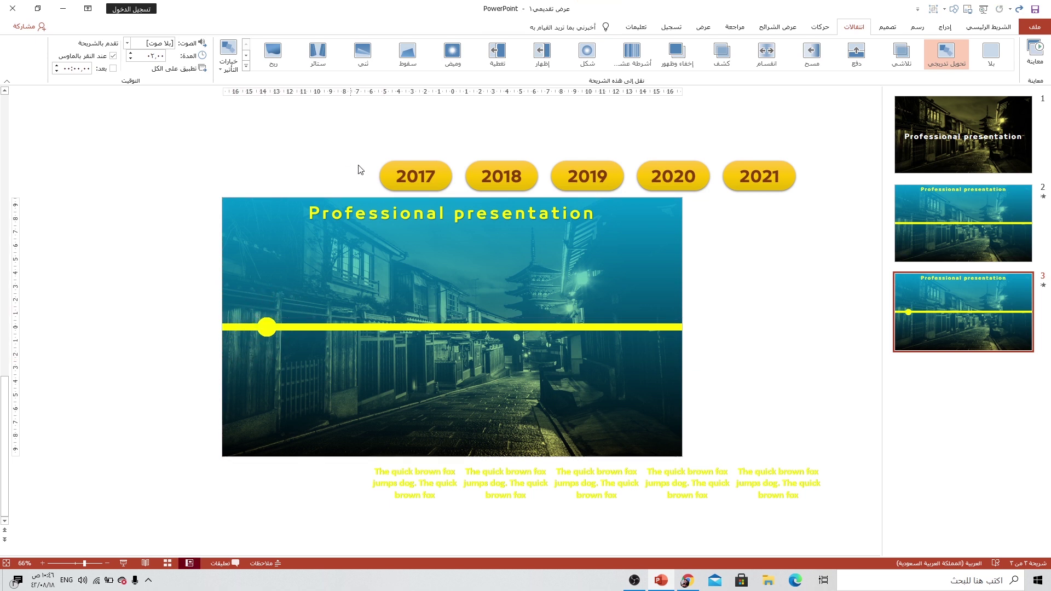
- Move the 2017 pill and the first caption onto the photo under the circle
click(397, 168)
drag(406, 162, 257, 277)
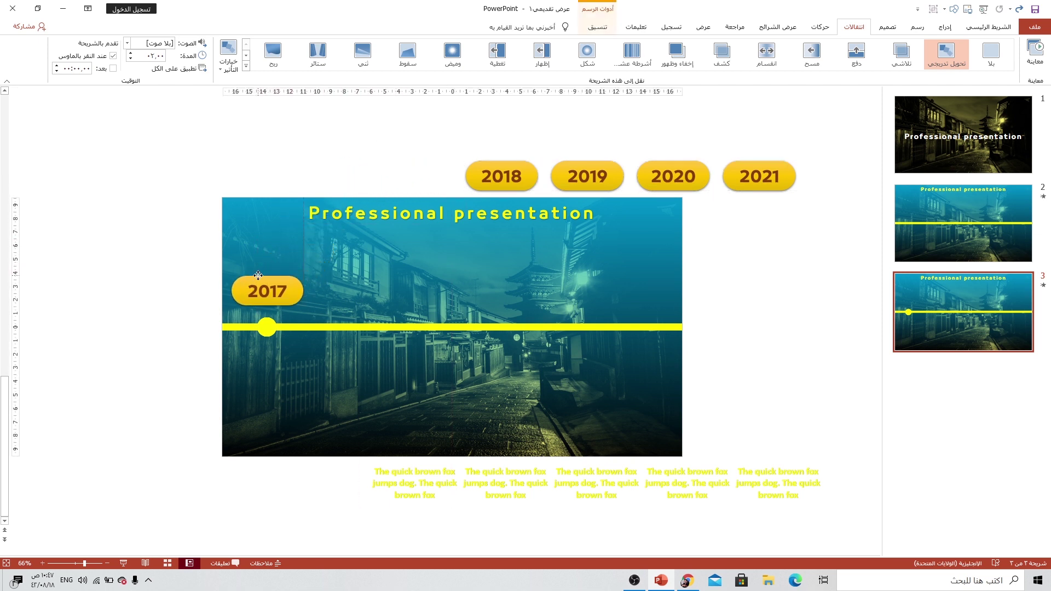
click(403, 476)
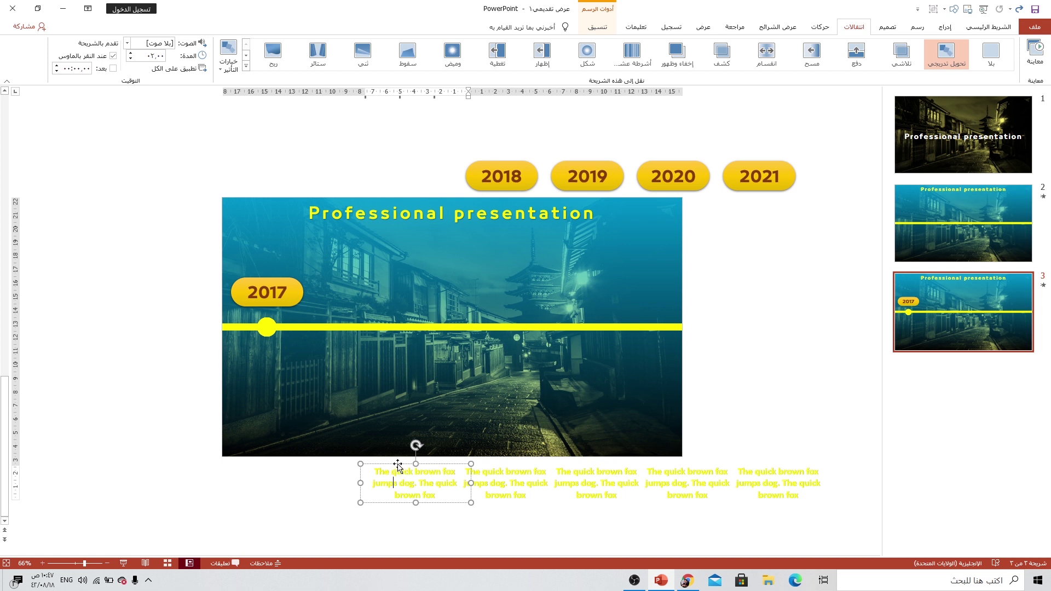
mouse_move(398, 465)
mouse_down()
mouse_move(314, 405)
mouse_move(295, 369)
mouse_move(253, 340)
mouse_up()
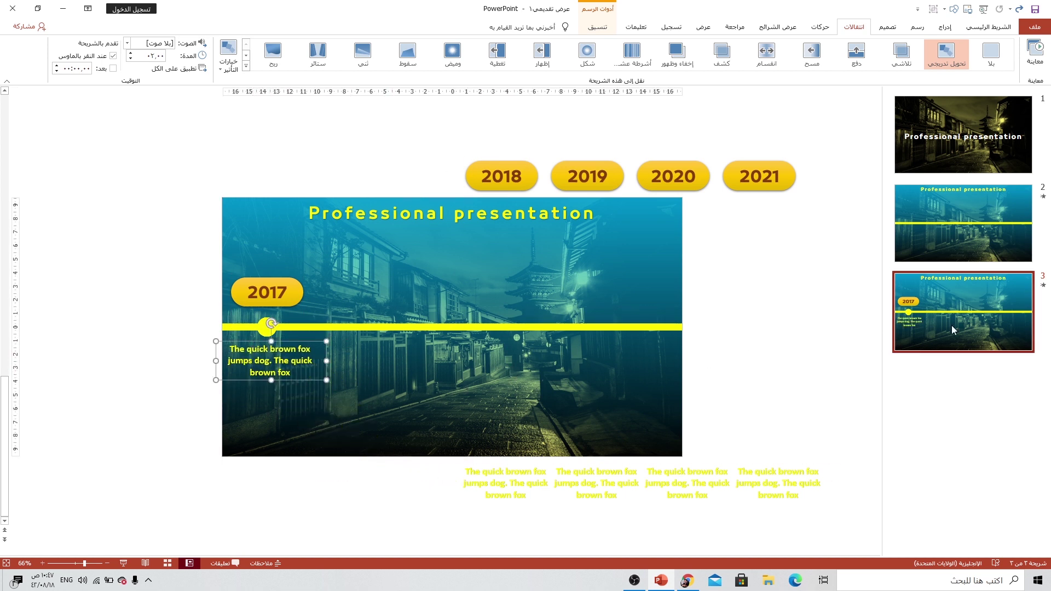
right_click(986, 319)
- Duplicate slide 3, then select the stacked timeline circles, ovals 7–10, in the Selection Pane
click(950, 394)
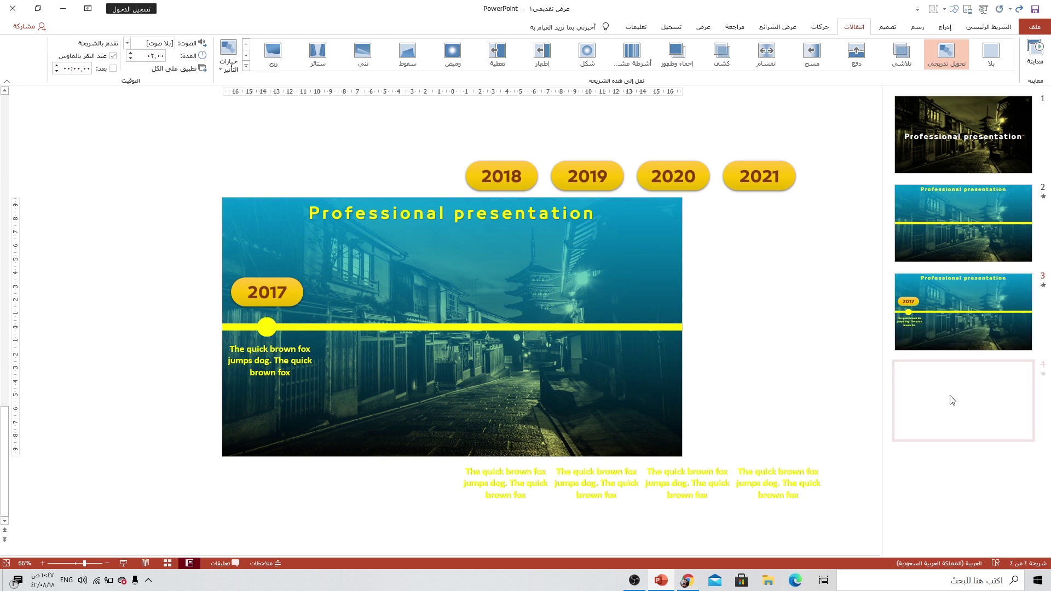
click(268, 328)
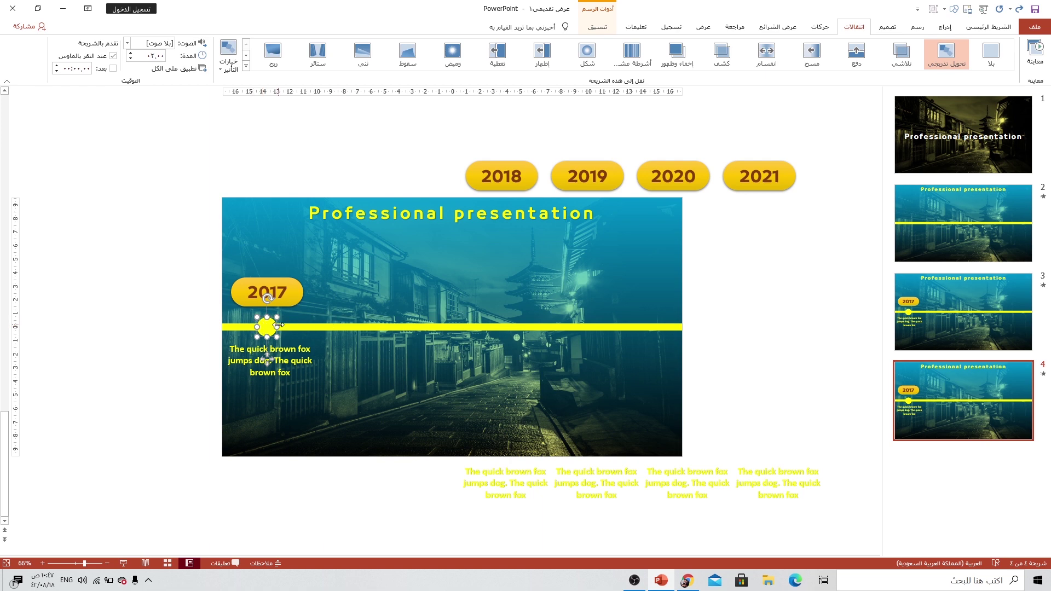
click(601, 33)
click(258, 57)
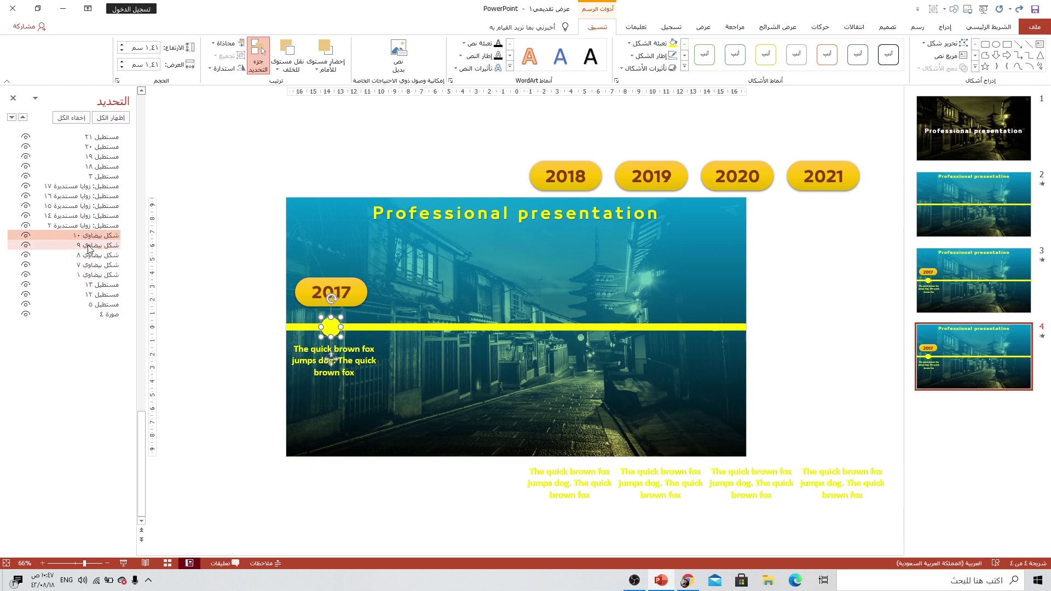
click(90, 245)
click(89, 236)
ctrl+click(93, 246)
ctrl+click(93, 255)
ctrl+click(93, 265)
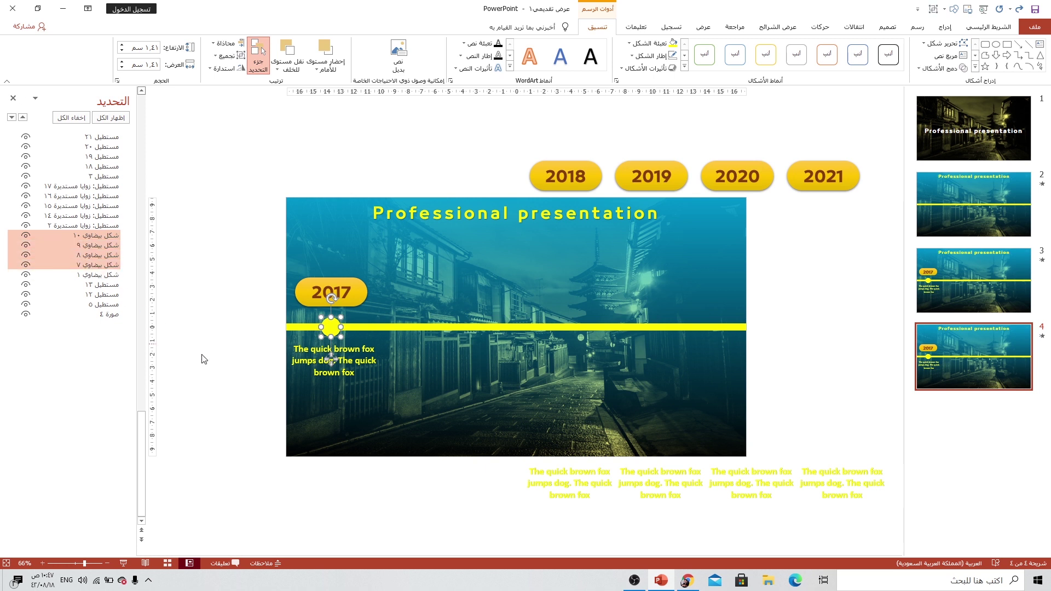
- Move a circle to the second timeline point, with the 2018 badge above and a caption below
drag(329, 359, 421, 355)
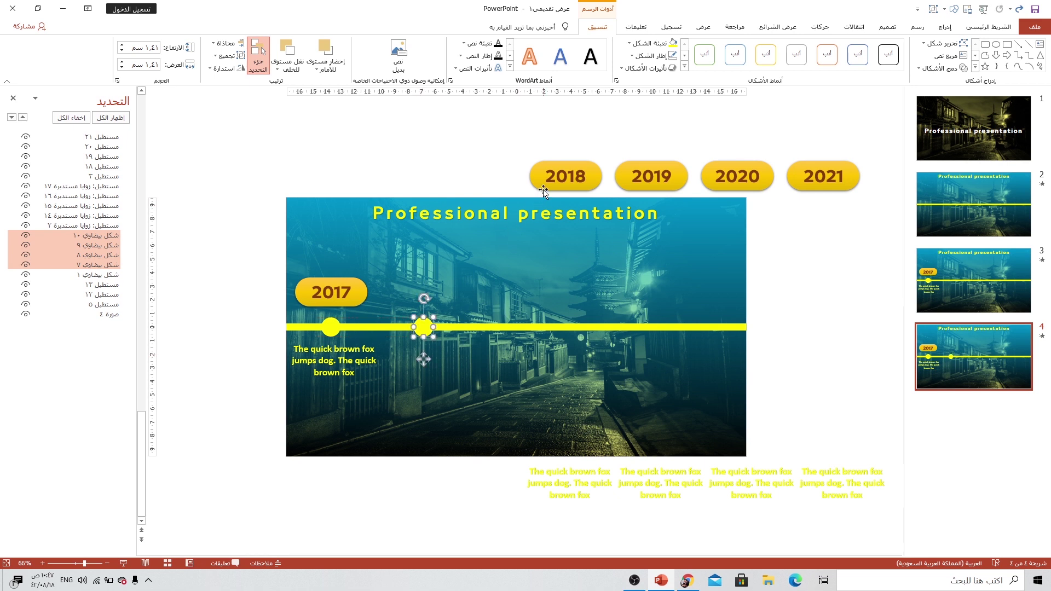
drag(543, 191, 401, 307)
click(538, 472)
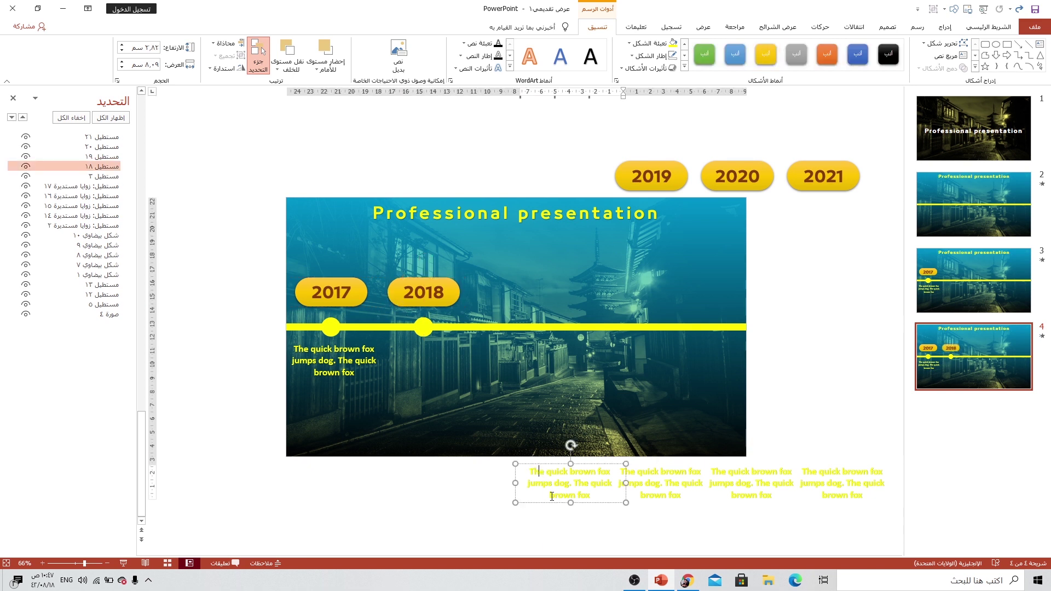
drag(553, 505, 409, 381)
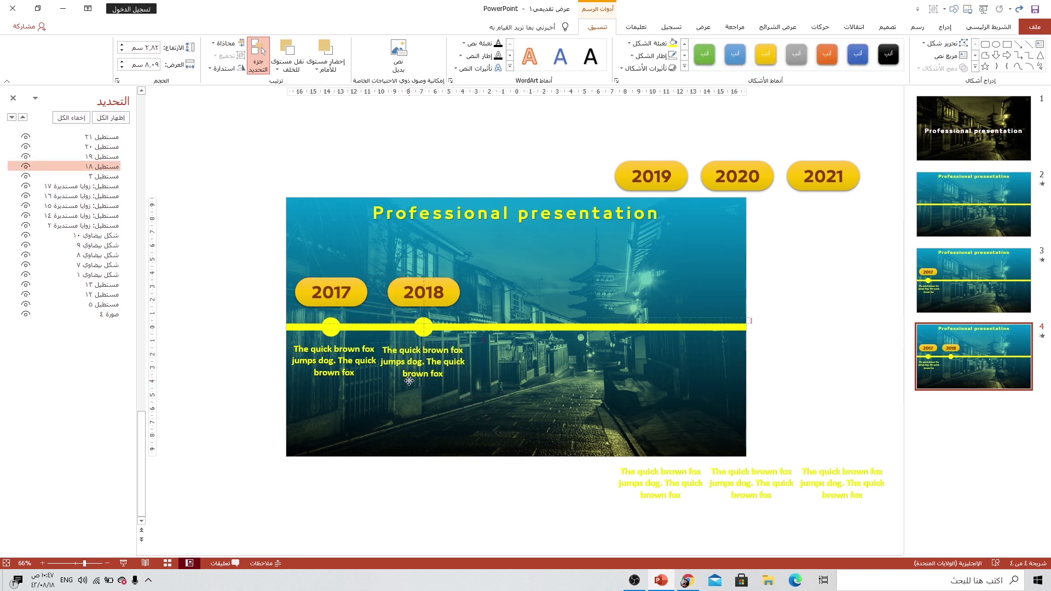
right_click(978, 366)
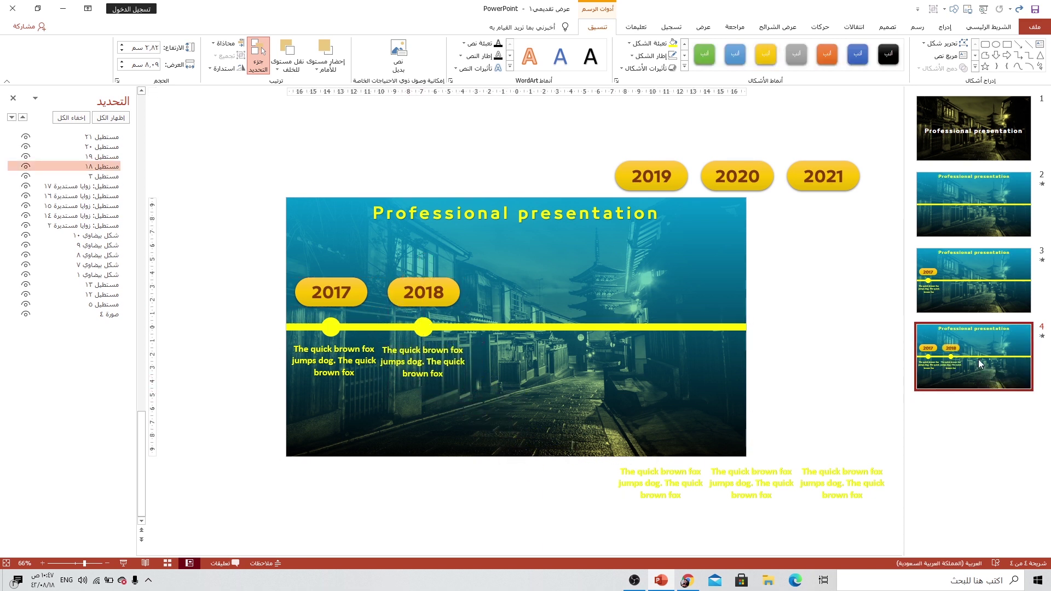
- Duplicate slide 4 as slide 5 and move a stacked circle to the third timeline point
click(957, 436)
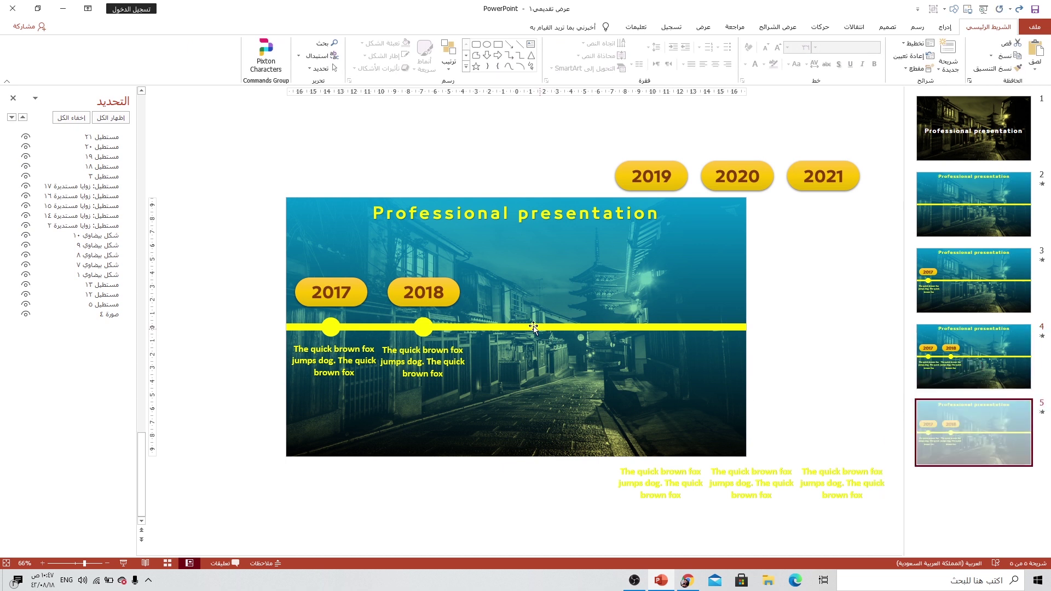
click(424, 329)
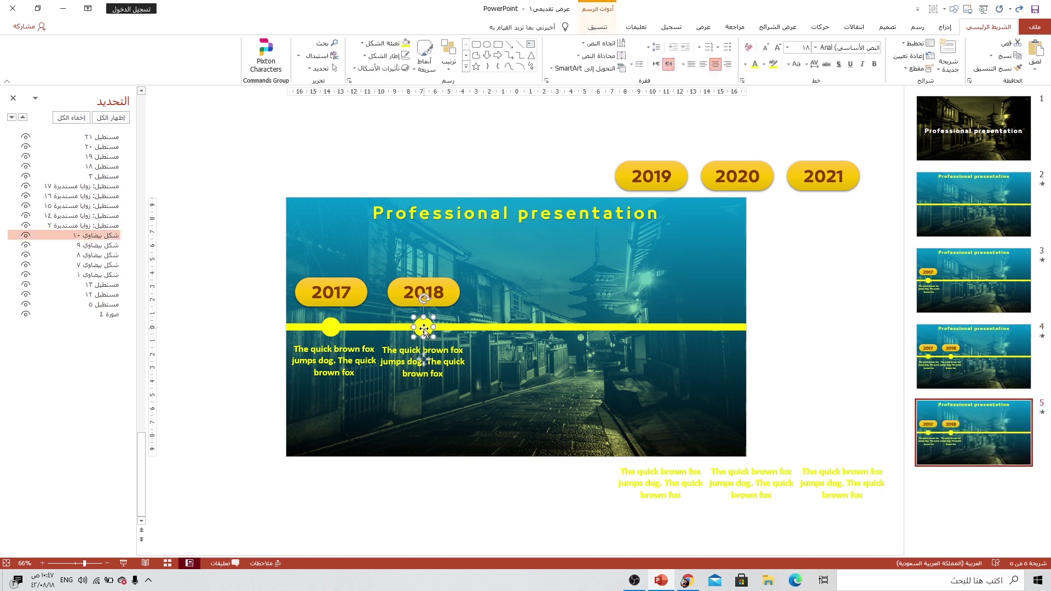
shift+click(103, 255)
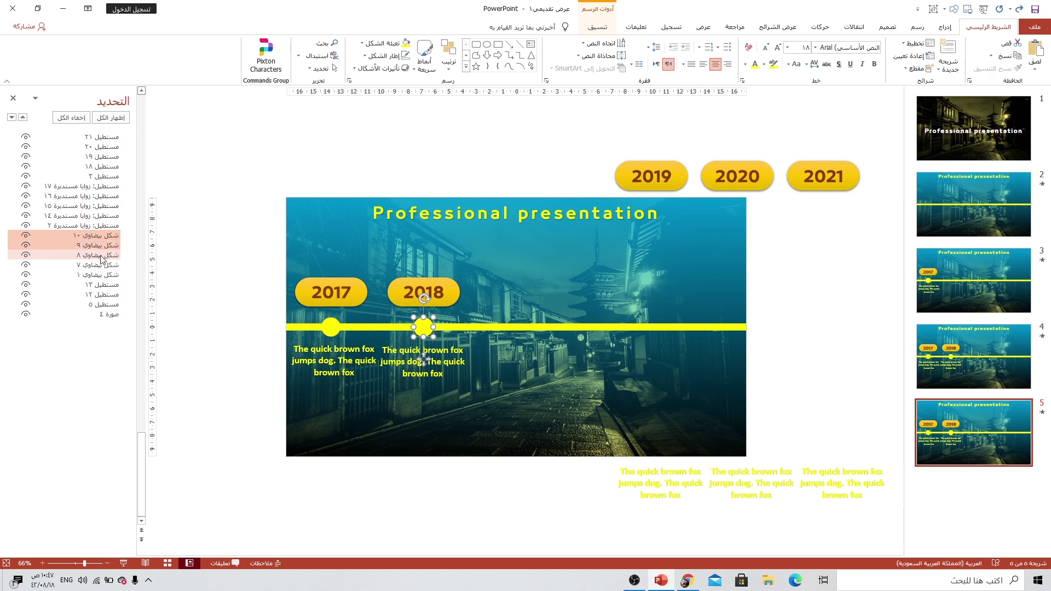
drag(425, 363, 511, 361)
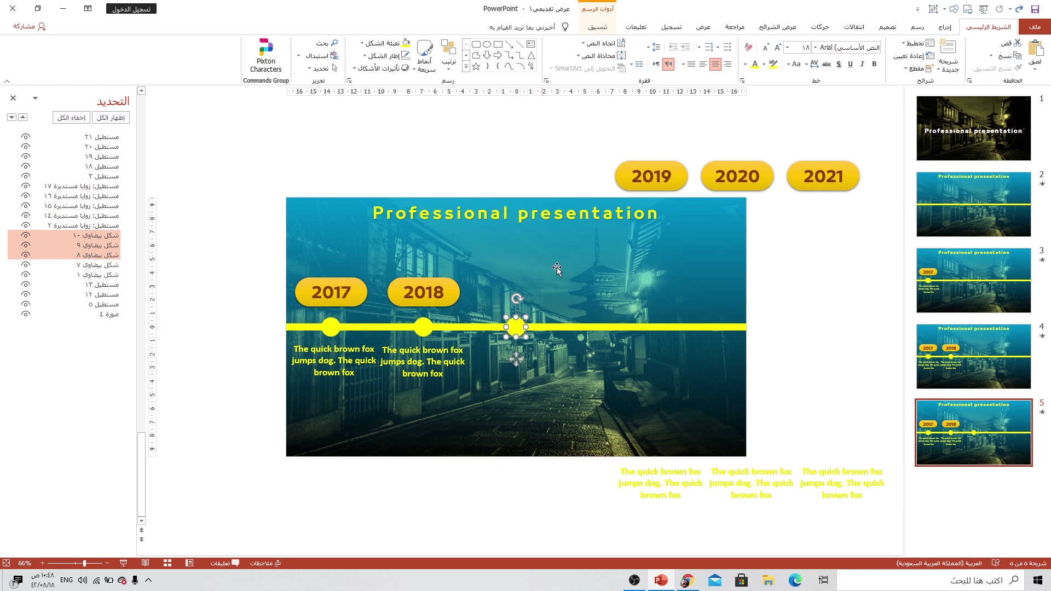
- Place the 2019 badge above the third circle and centre its caption beneath
drag(639, 180, 489, 302)
click(620, 469)
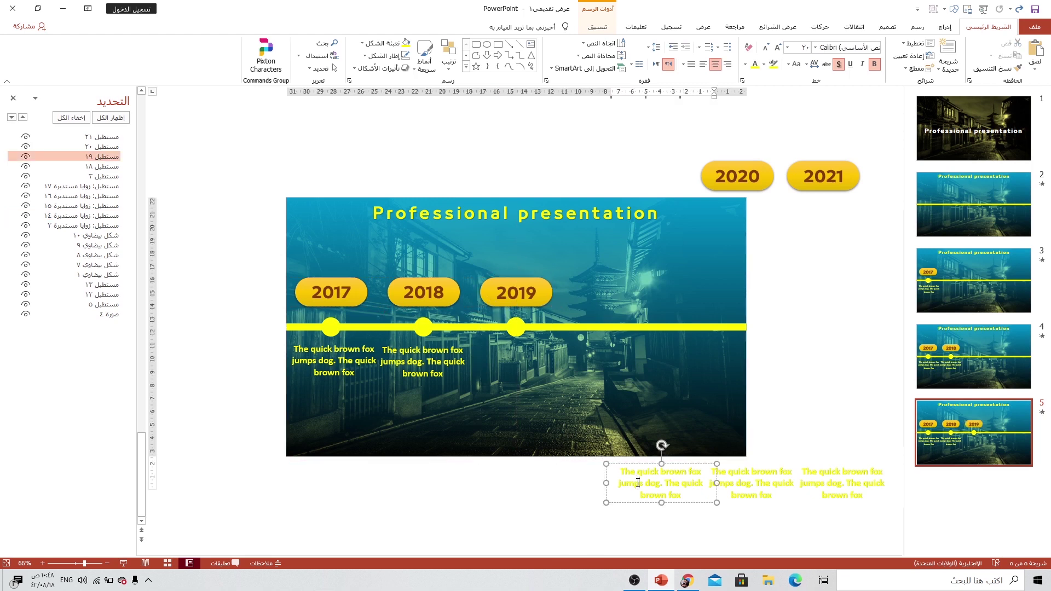
drag(637, 504, 498, 383)
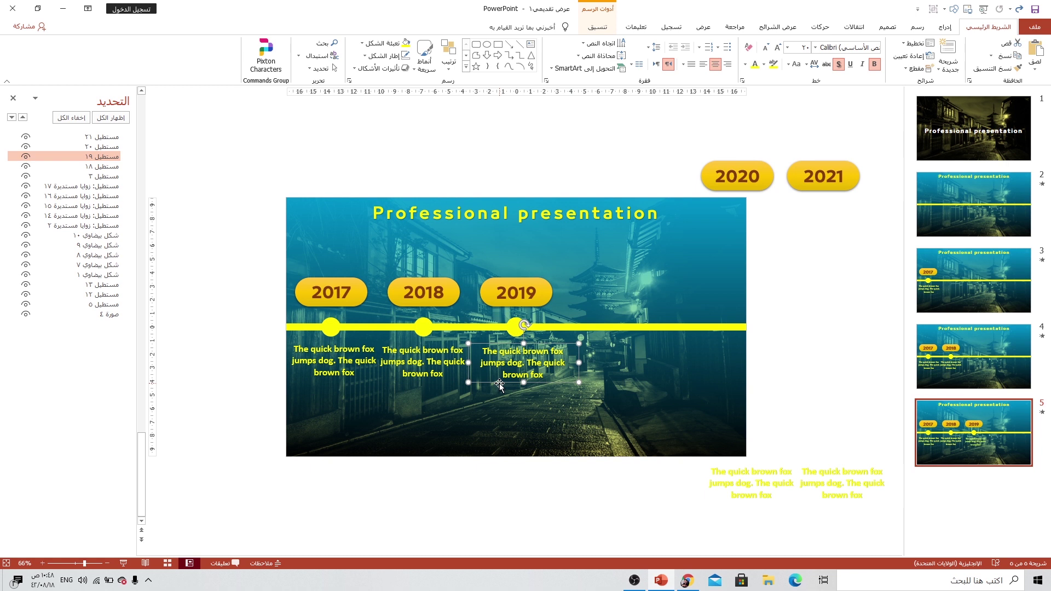
drag(499, 383, 500, 382)
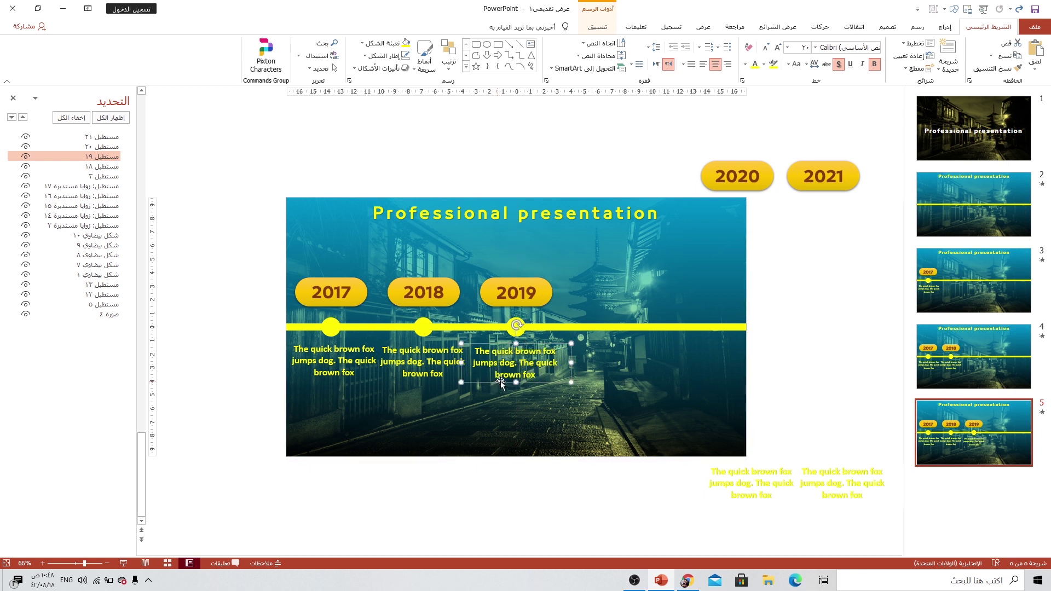
- Duplicate slide 5 as slide 6 and move a circle to the fourth timeline point
right_click(990, 446)
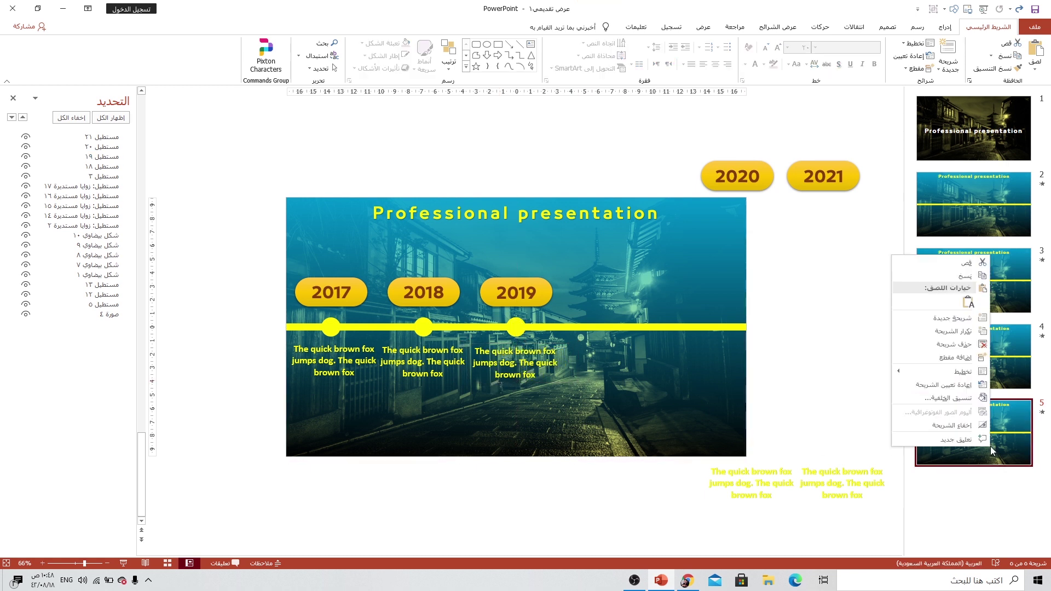
click(935, 335)
click(516, 328)
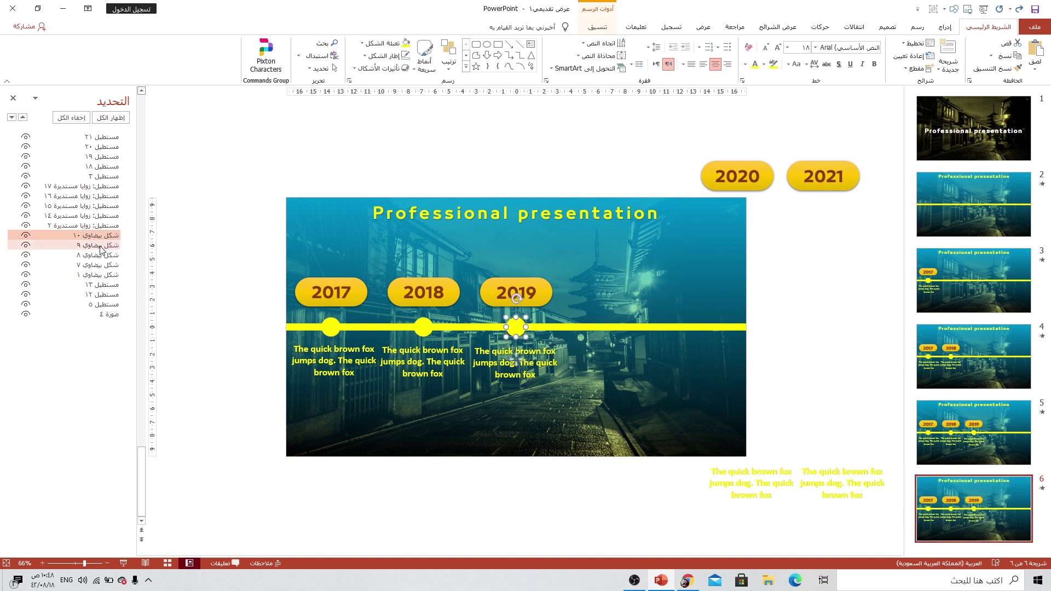
ctrl+click(101, 250)
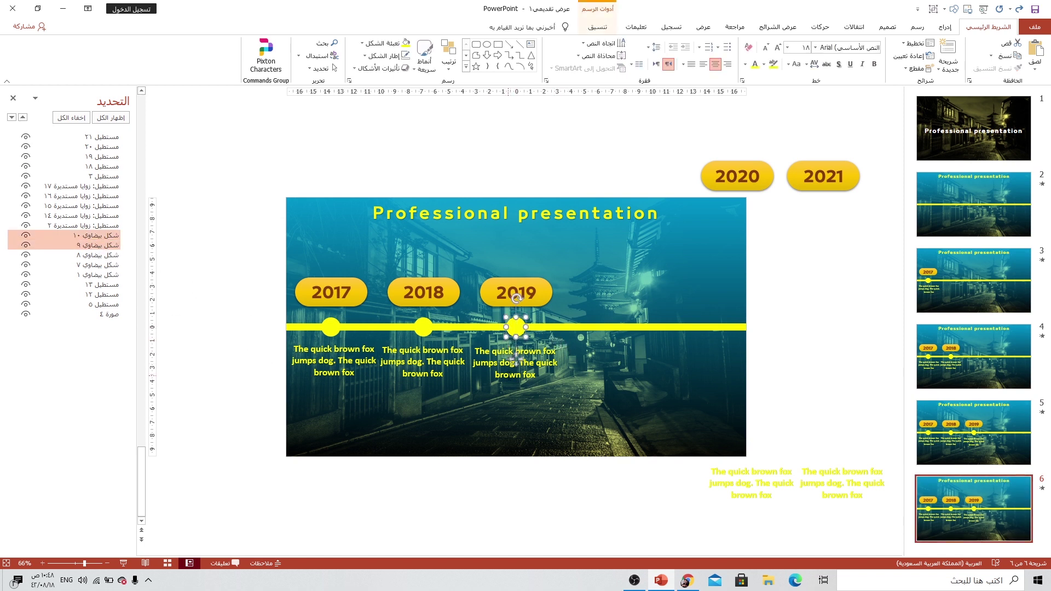
drag(515, 360, 605, 357)
- Place the 2020 badge above the fourth circle and its caption beneath
click(739, 178)
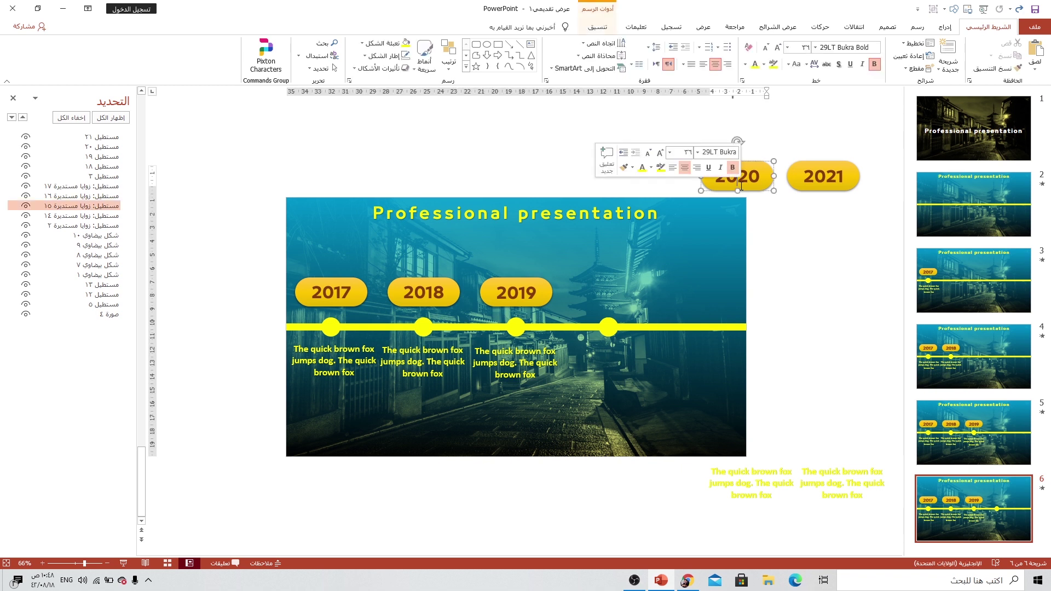
mouse_move(739, 178)
mouse_down()
mouse_move(612, 305)
mouse_move(620, 339)
mouse_up()
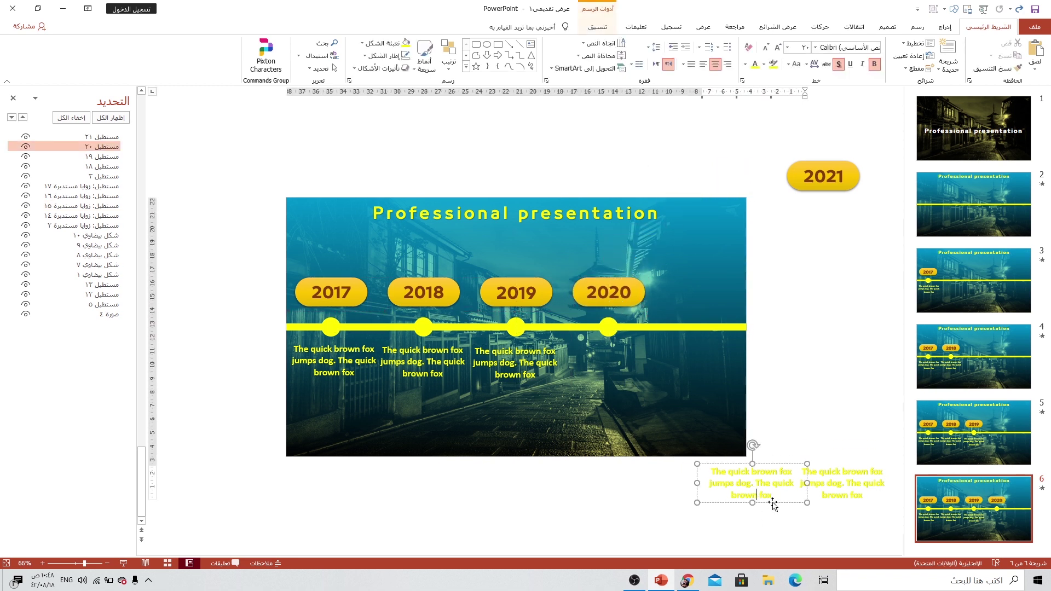
drag(774, 501, 634, 381)
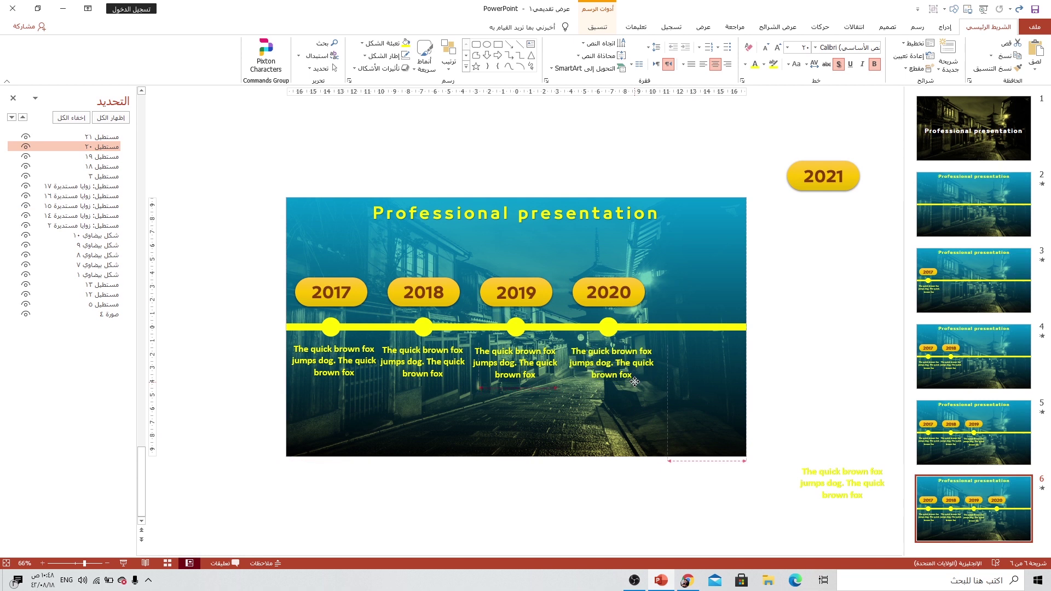
- Duplicate slide 6 as slide 7 and move a circle to the fifth timeline point
right_click(964, 519)
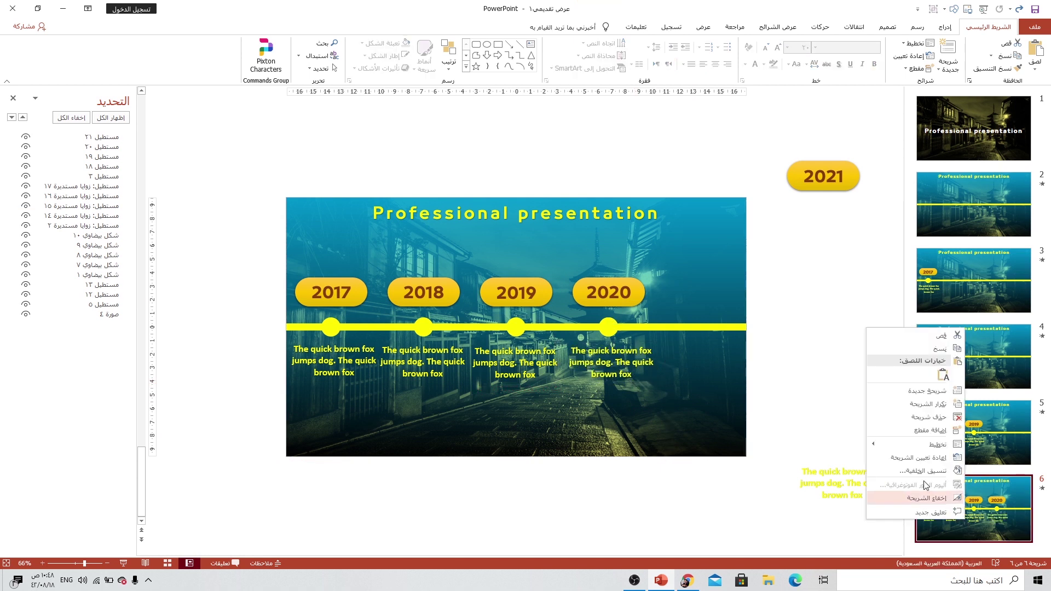
click(925, 404)
click(609, 327)
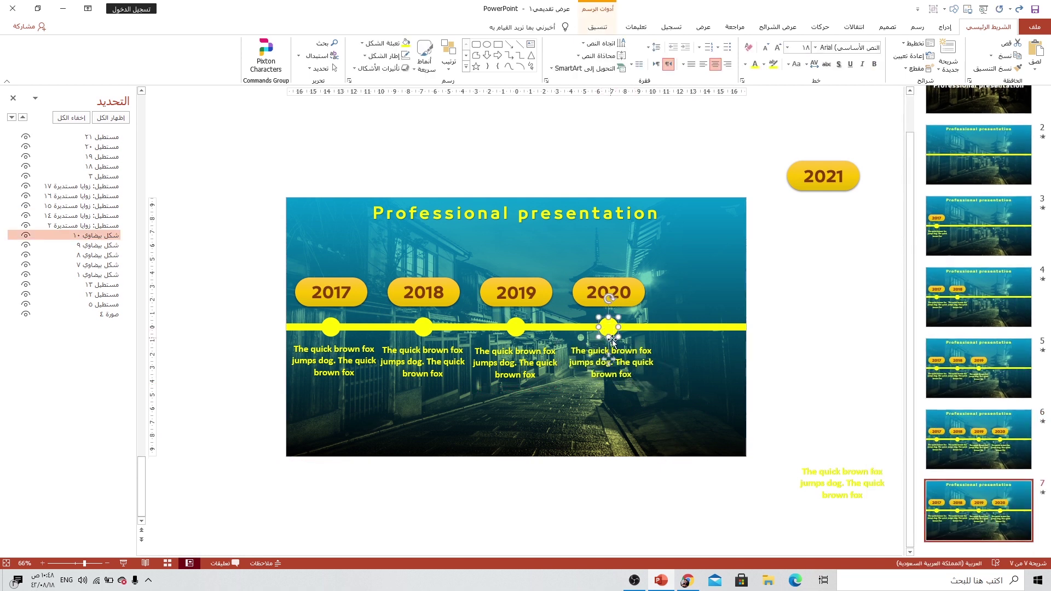
drag(609, 359, 701, 353)
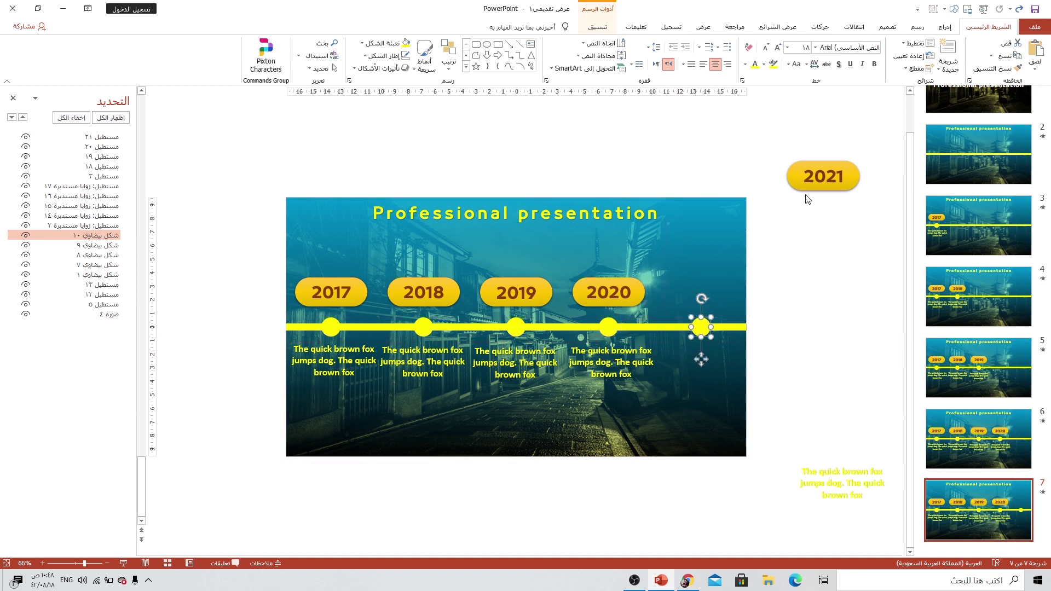
- Add the 2021 badge and last caption at the fifth circle, then start the slideshow from slide 1
drag(810, 186, 687, 305)
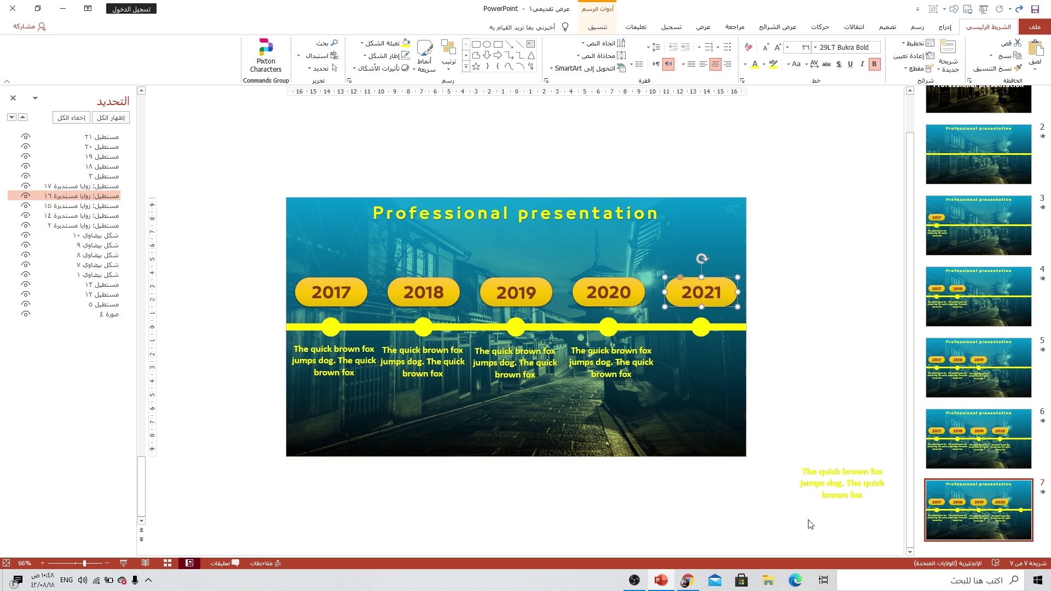
click(839, 495)
drag(847, 504, 707, 380)
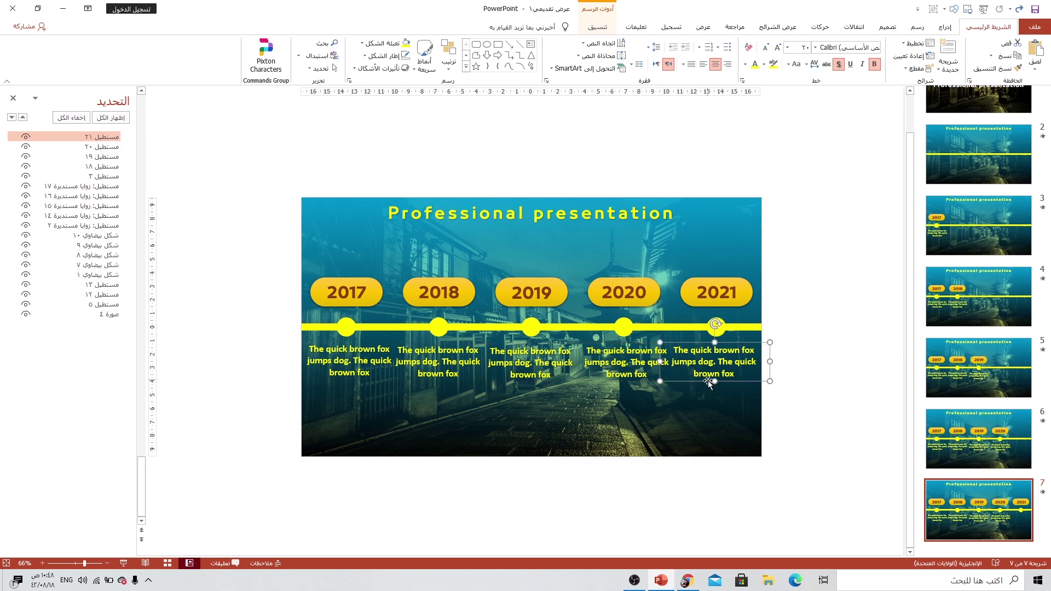
click(814, 382)
click(125, 563)
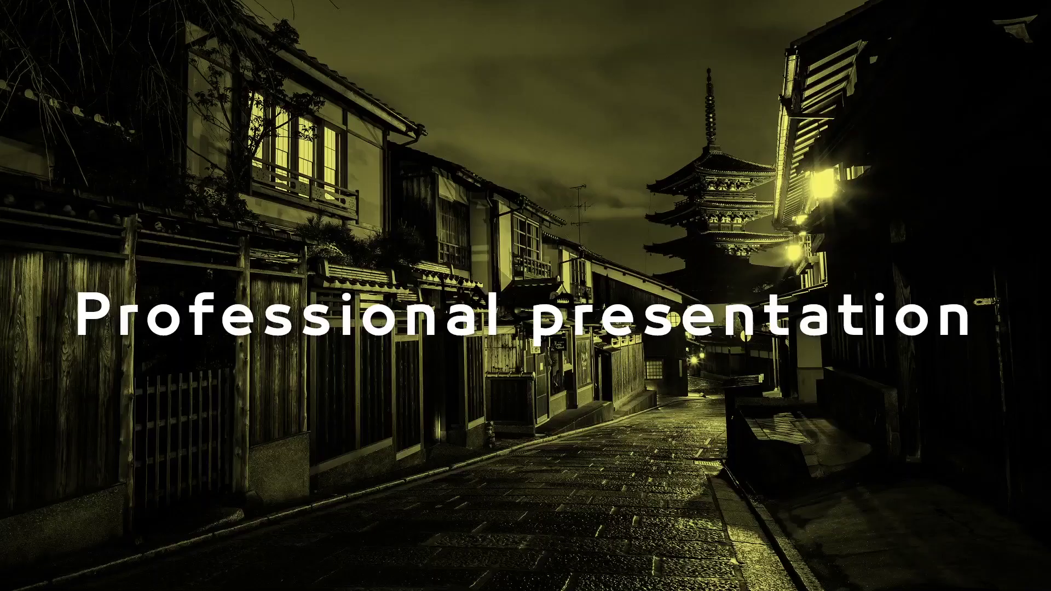
- Advance the slideshow past the yellow timeline bar to reveal the 2017 step
click(691, 153)
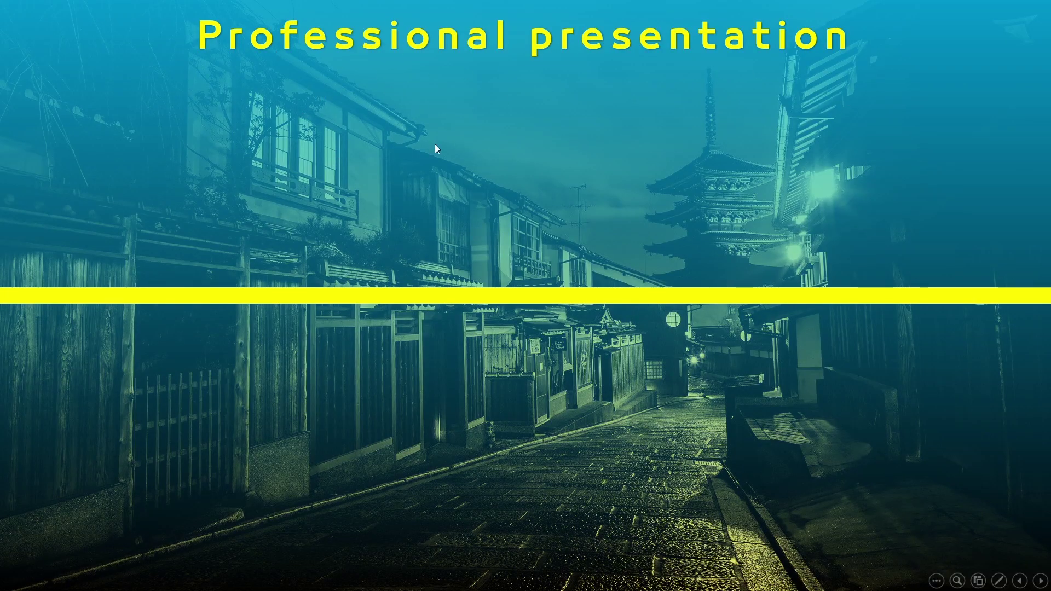
click(594, 250)
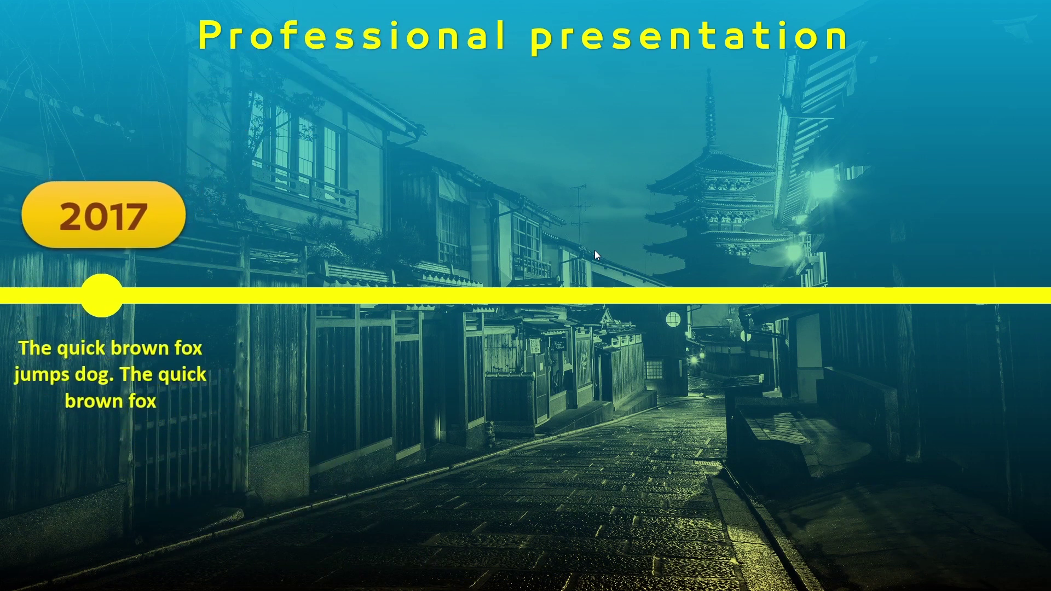